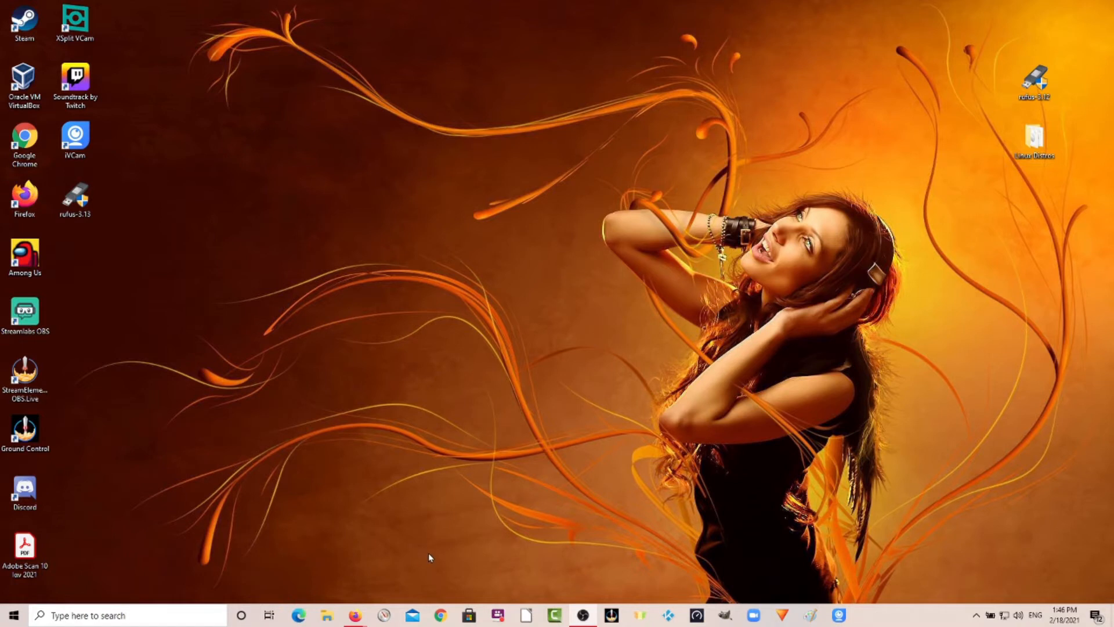
Open Google Chrome and search Google for rufus.
{"action": "left_click", "coordinate": [440, 615]}
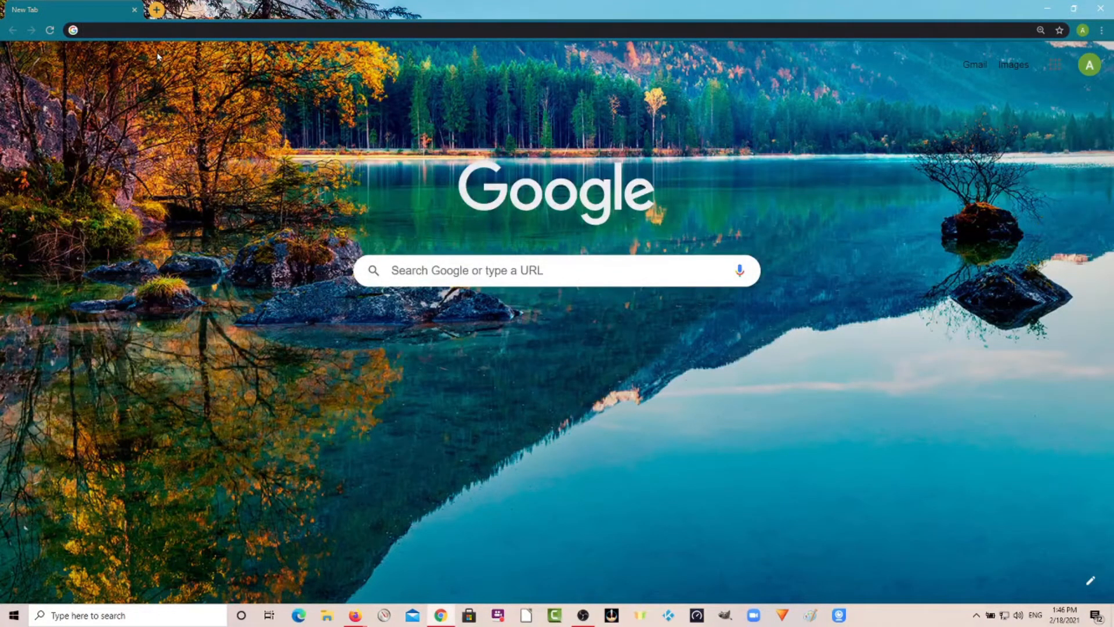
{"action": "type", "text": "ruf"}
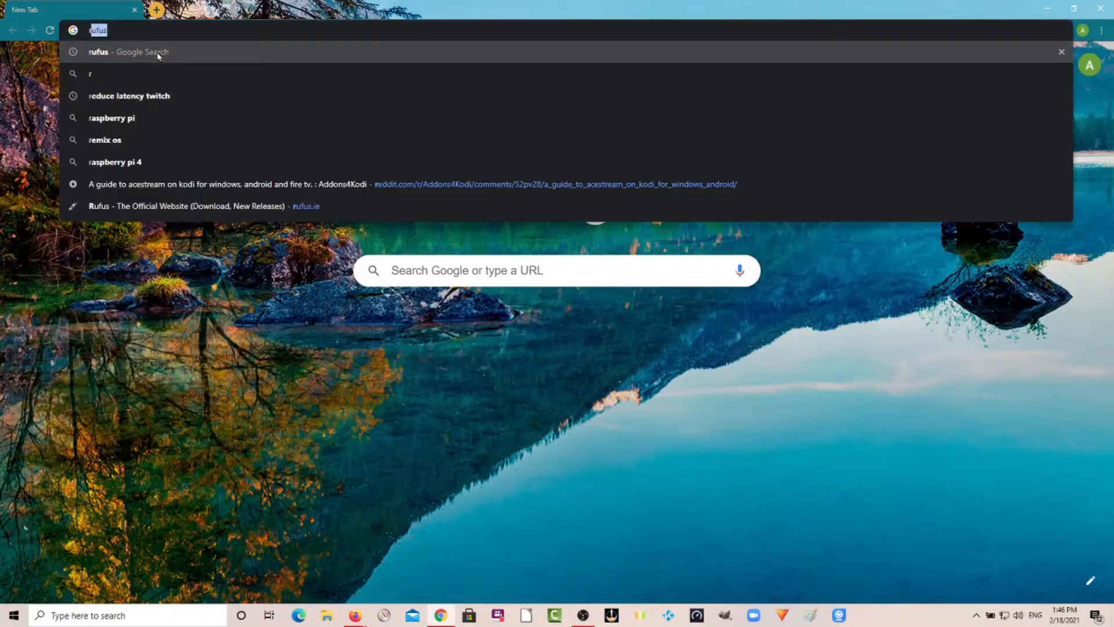
{"action": "type", "text": "us"}
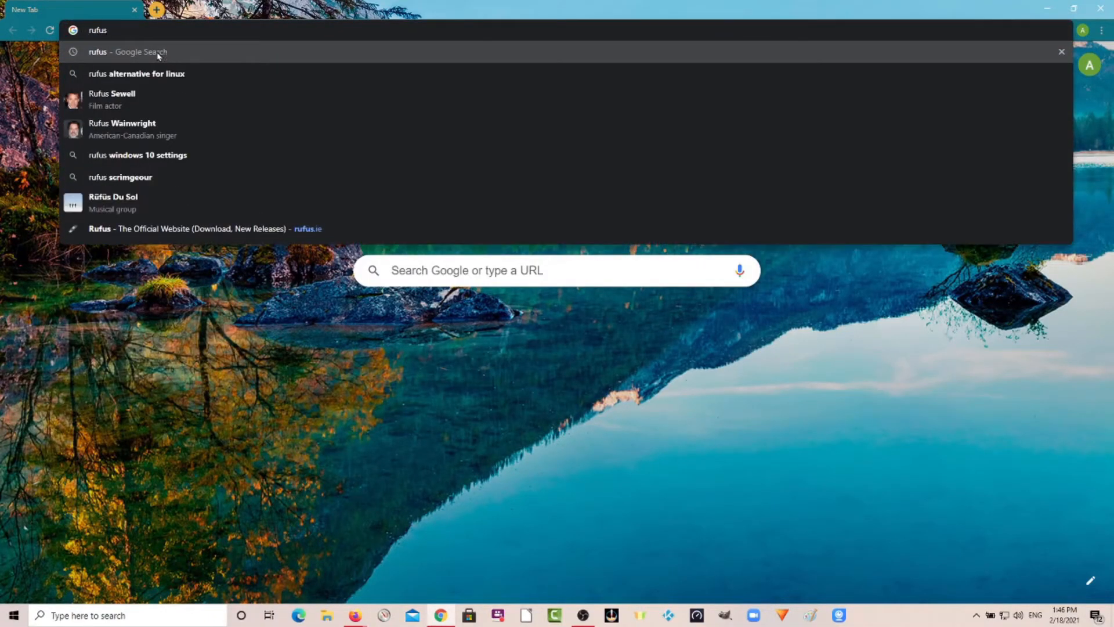
{"action": "key", "text": "Return"}
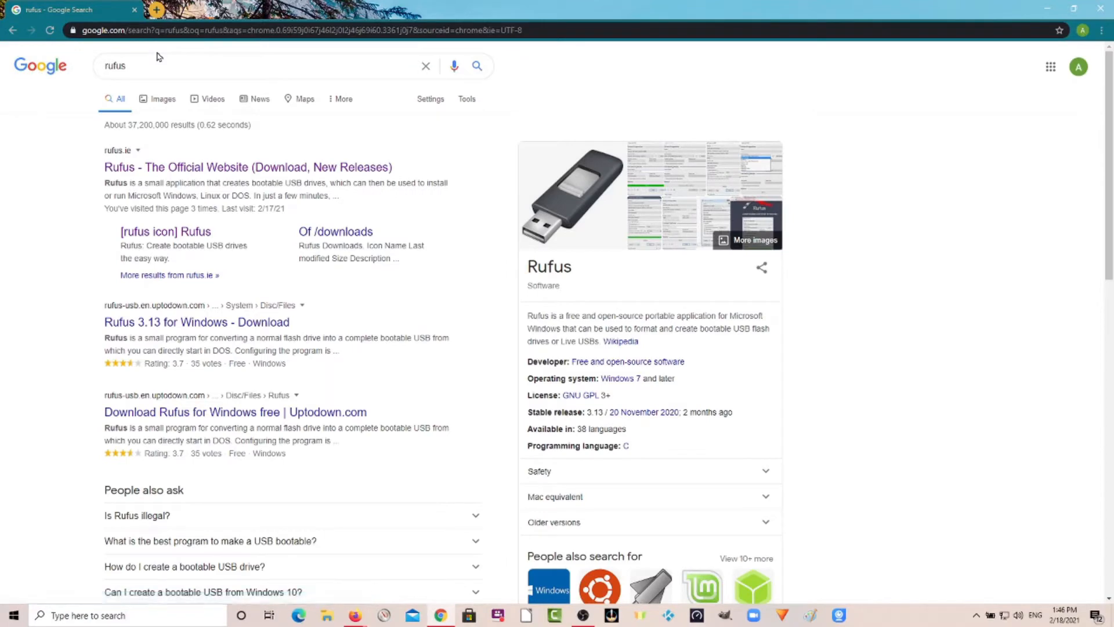
Open the official Rufus website and switch its language to English (International).
{"action": "left_click", "coordinate": [201, 167]}
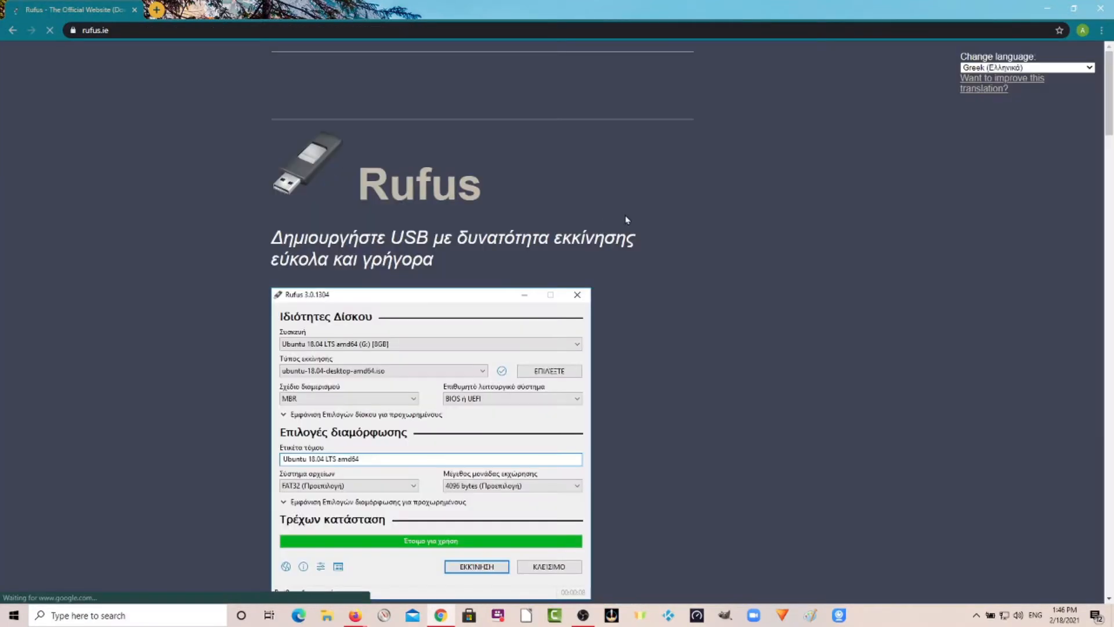
{"action": "left_click", "coordinate": [1082, 66]}
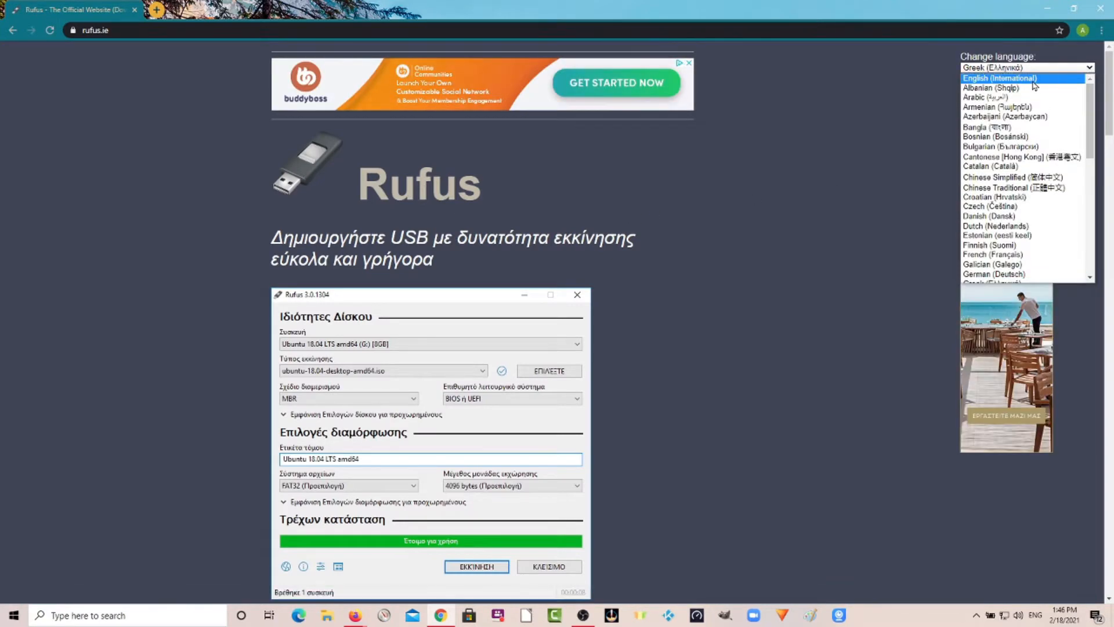
{"action": "left_click", "coordinate": [1034, 81]}
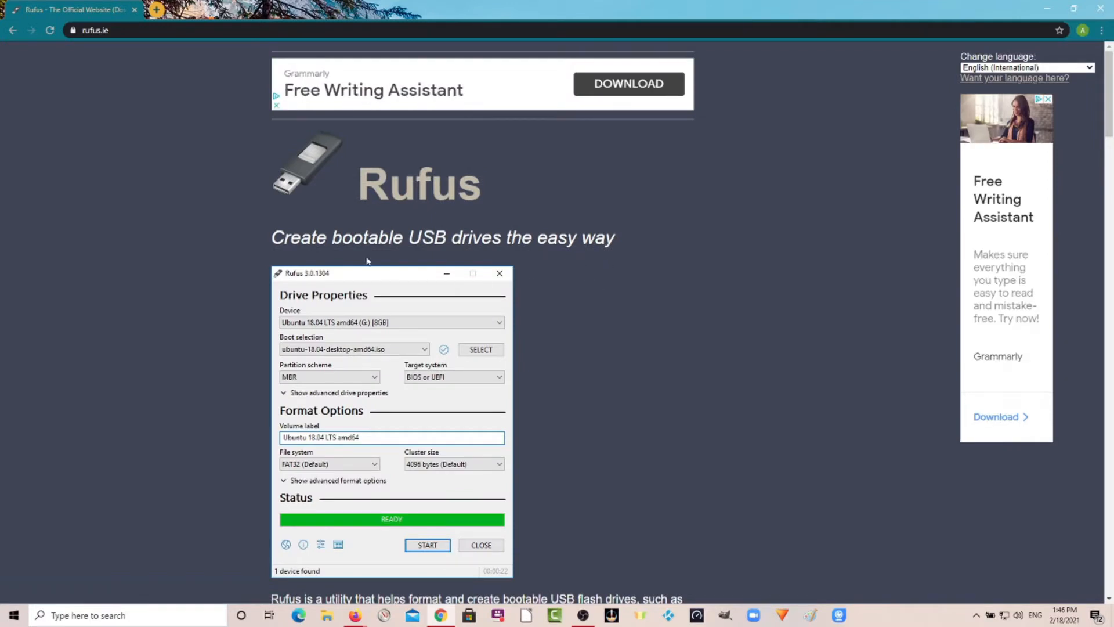
Download Rufus 3.13 from the site's Download section.
{"action": "scroll", "coordinate": [339, 239], "scroll_direction": "down", "scroll_amount": 1}
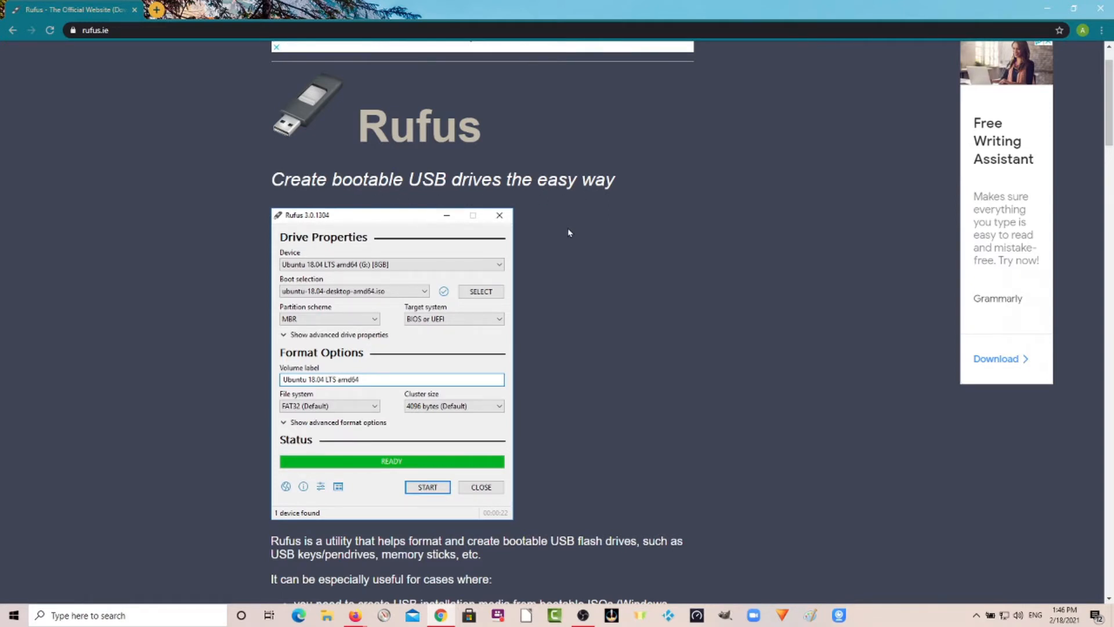
{"action": "scroll", "coordinate": [568, 233], "scroll_direction": "down", "scroll_amount": 2}
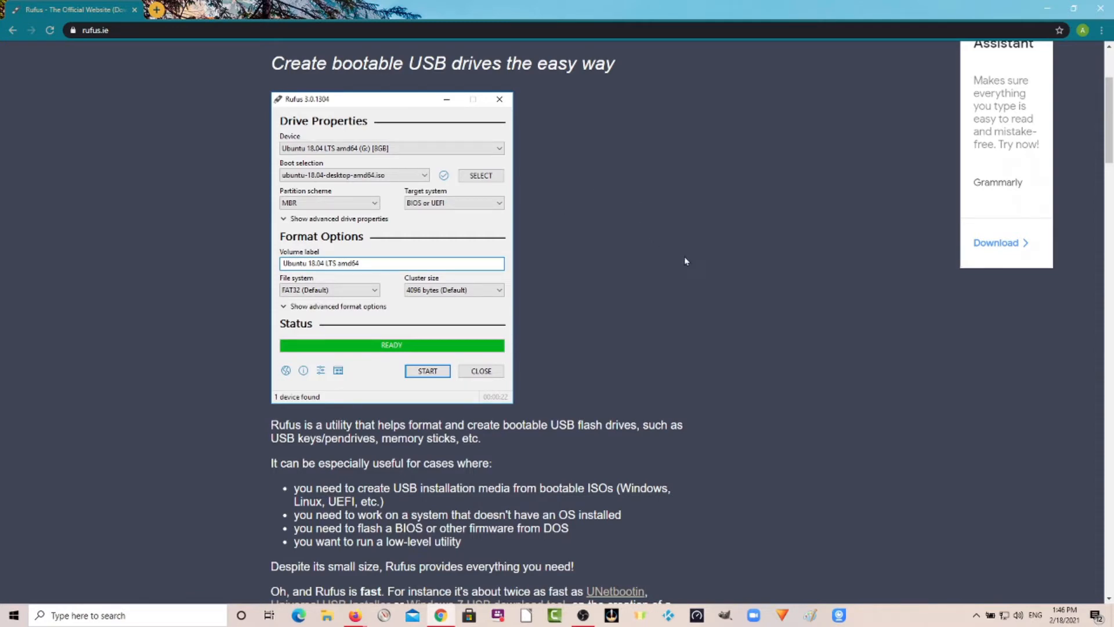
{"action": "scroll", "coordinate": [683, 255], "scroll_direction": "down", "scroll_amount": 4}
{"action": "scroll", "coordinate": [682, 257], "scroll_direction": "down", "scroll_amount": 5}
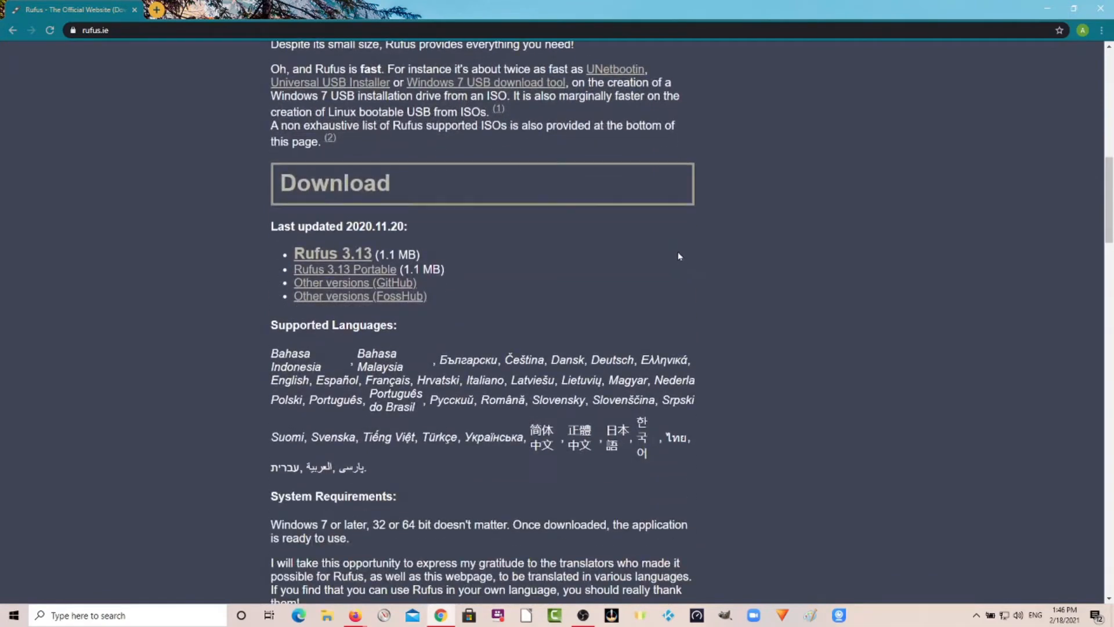
{"action": "left_click", "coordinate": [351, 257]}
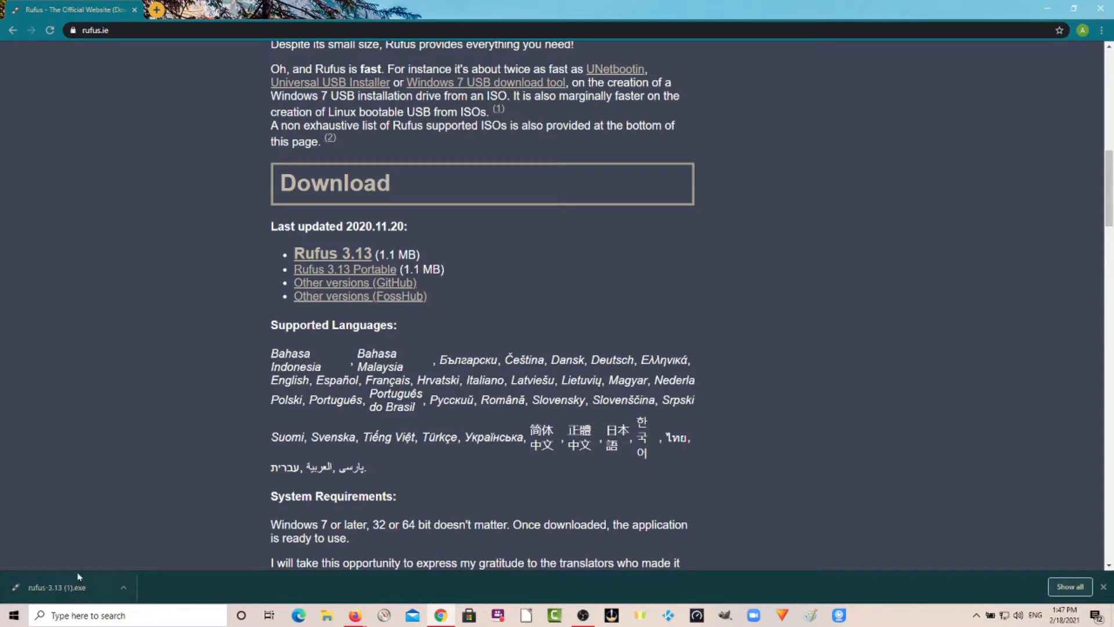
Open a new browser tab and search Google for linux mint.
{"action": "left_click", "coordinate": [157, 10]}
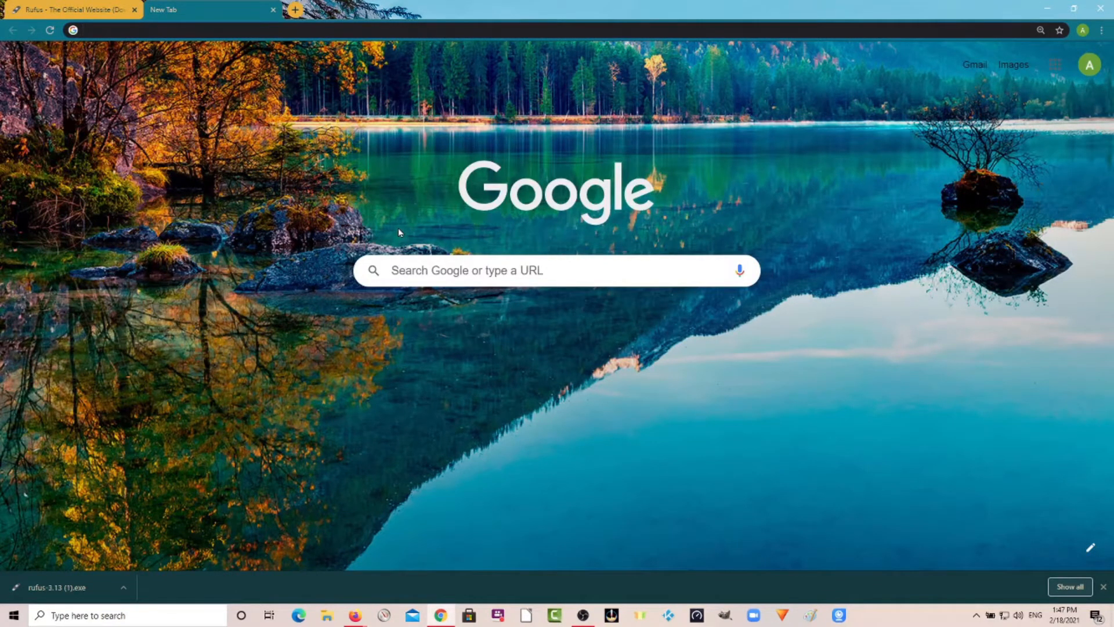
{"action": "type", "text": "lim"}
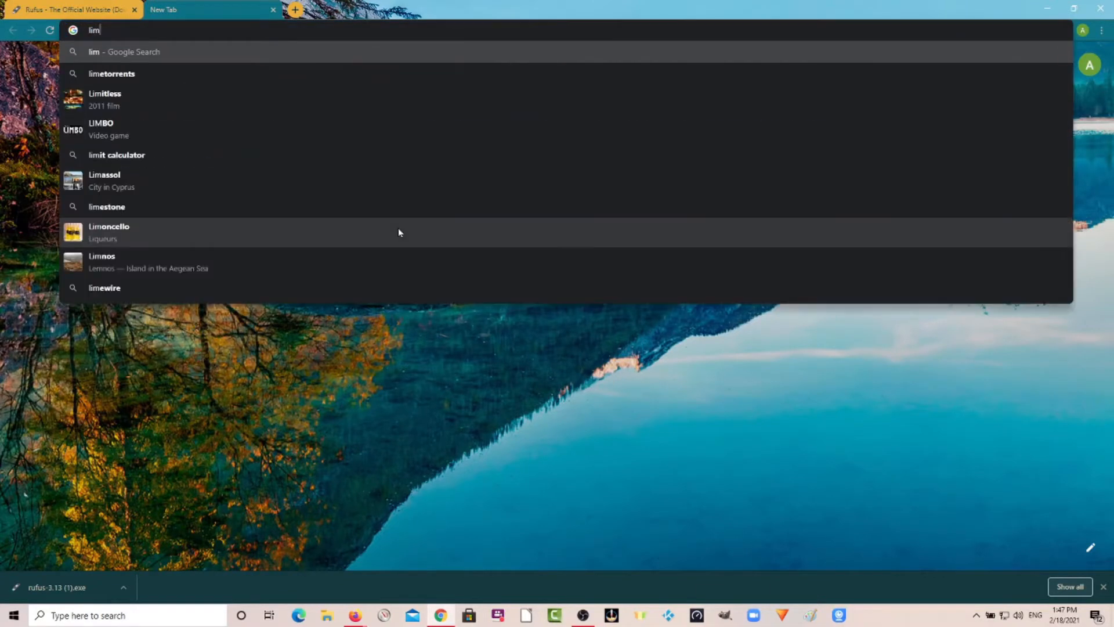
{"action": "key", "text": "BackSpace"}
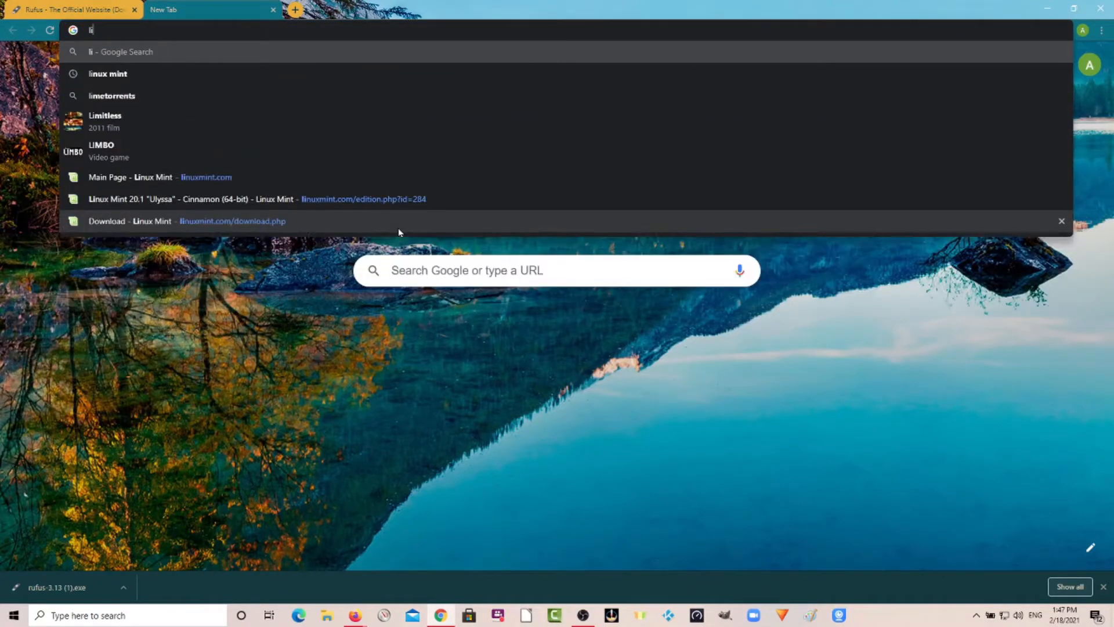
{"action": "type", "text": "nu"}
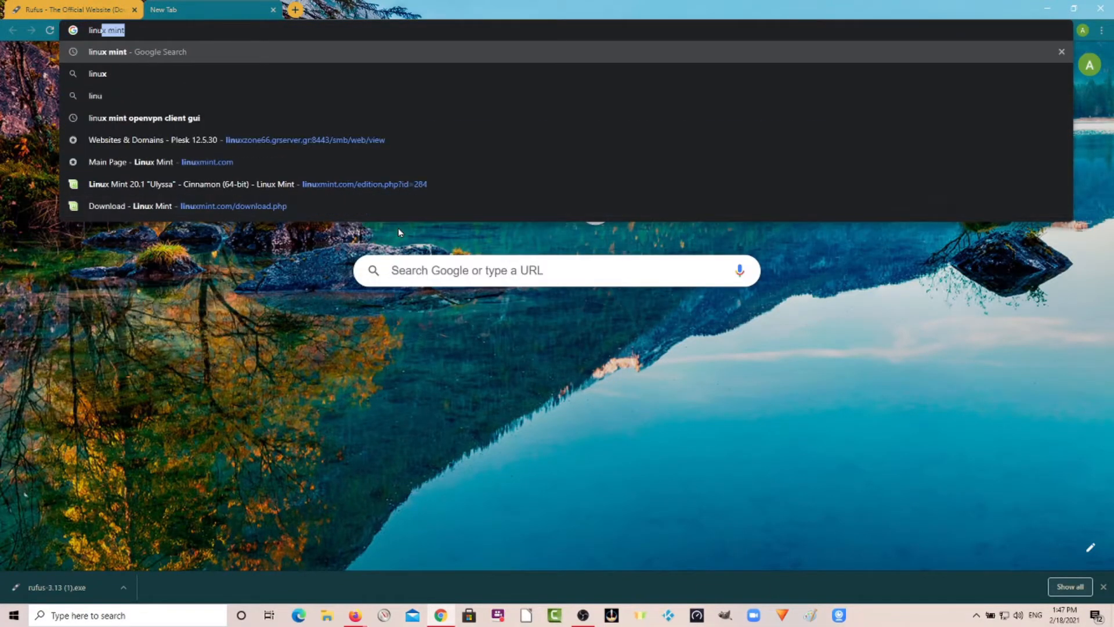
{"action": "type", "text": "x min"}
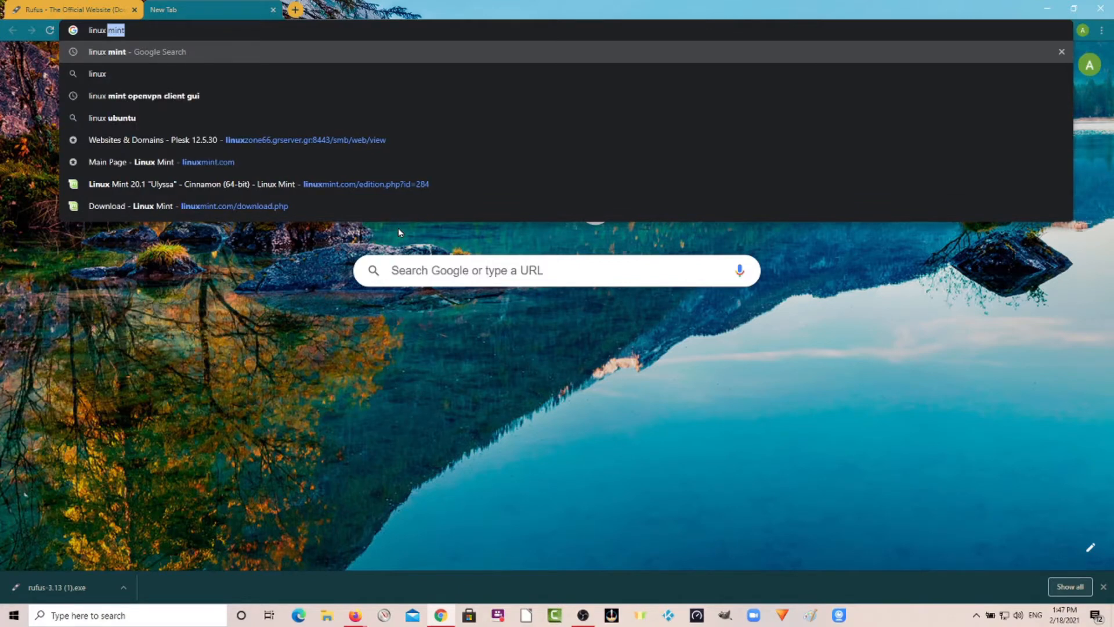
{"action": "type", "text": "t"}
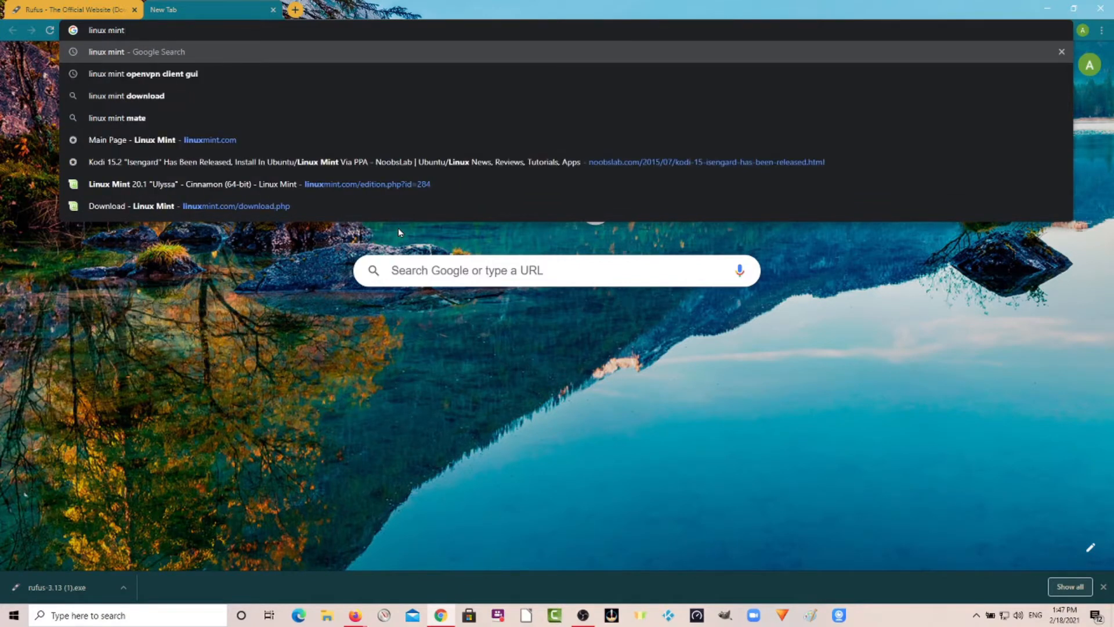
{"action": "key", "text": "Return"}
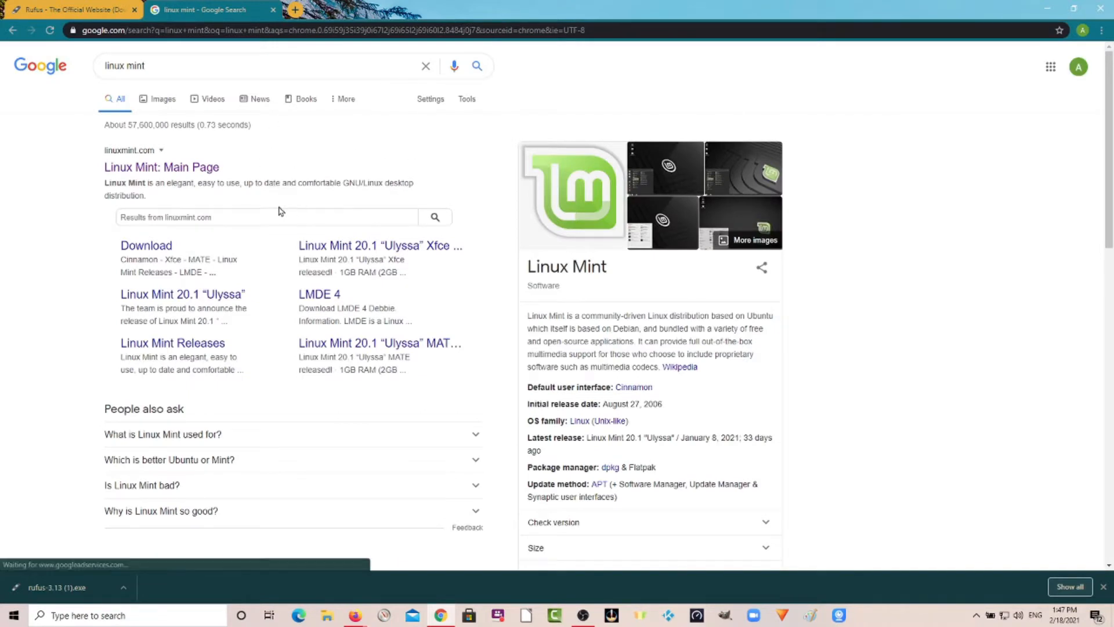
Open the Linux Mint main page and browse its featured editions and news articles.
{"action": "left_click", "coordinate": [169, 172]}
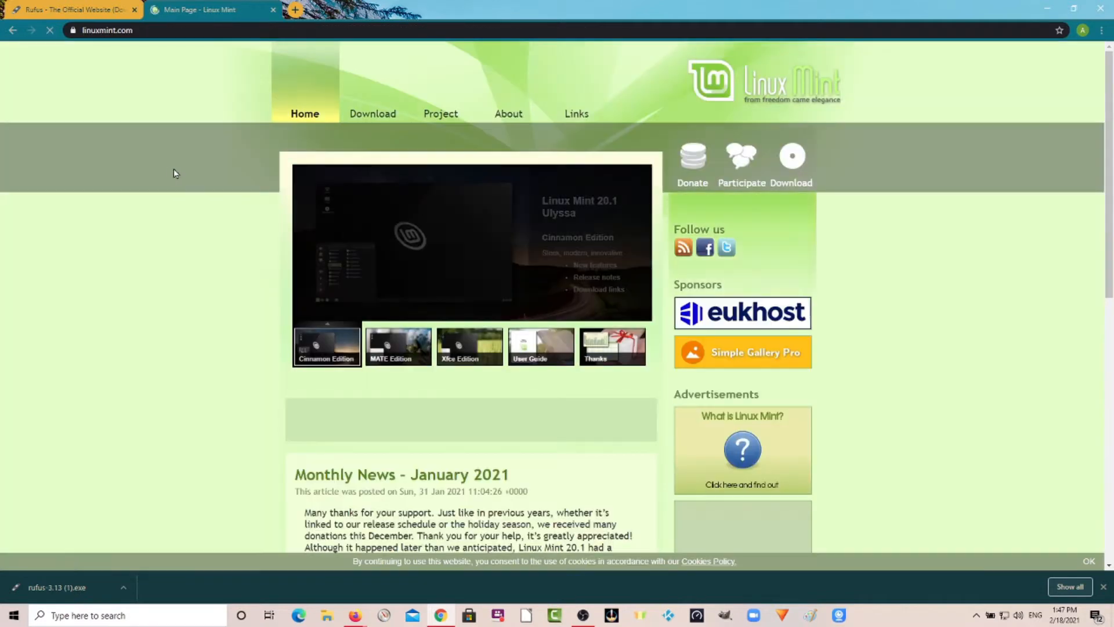
{"action": "mouse_move", "coordinate": [387, 120]}
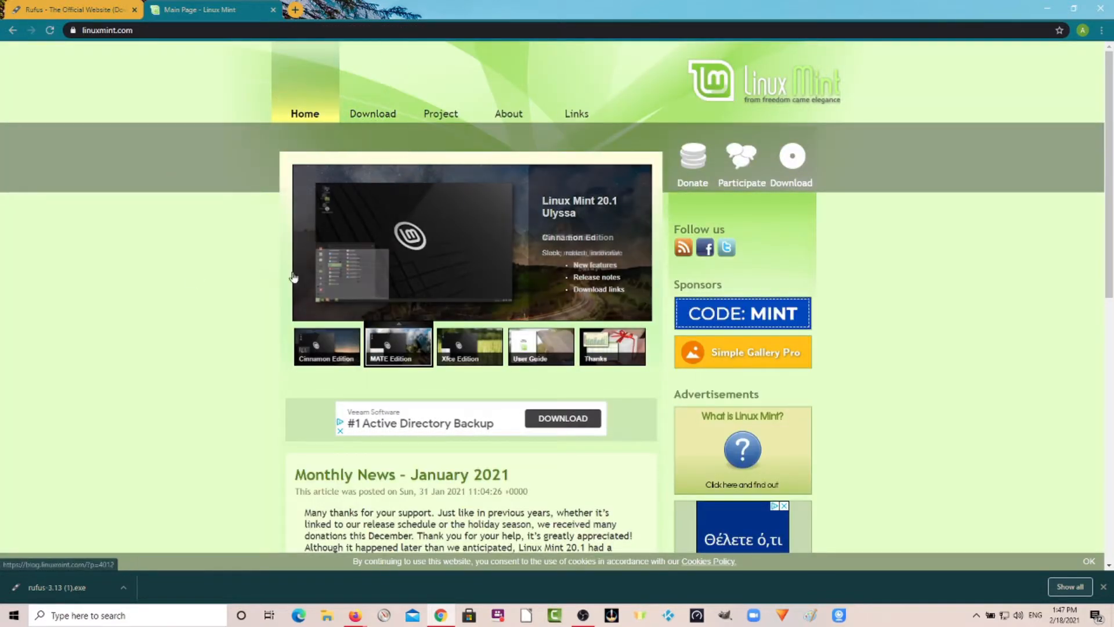
{"action": "scroll", "coordinate": [246, 263], "scroll_direction": "down", "scroll_amount": 10}
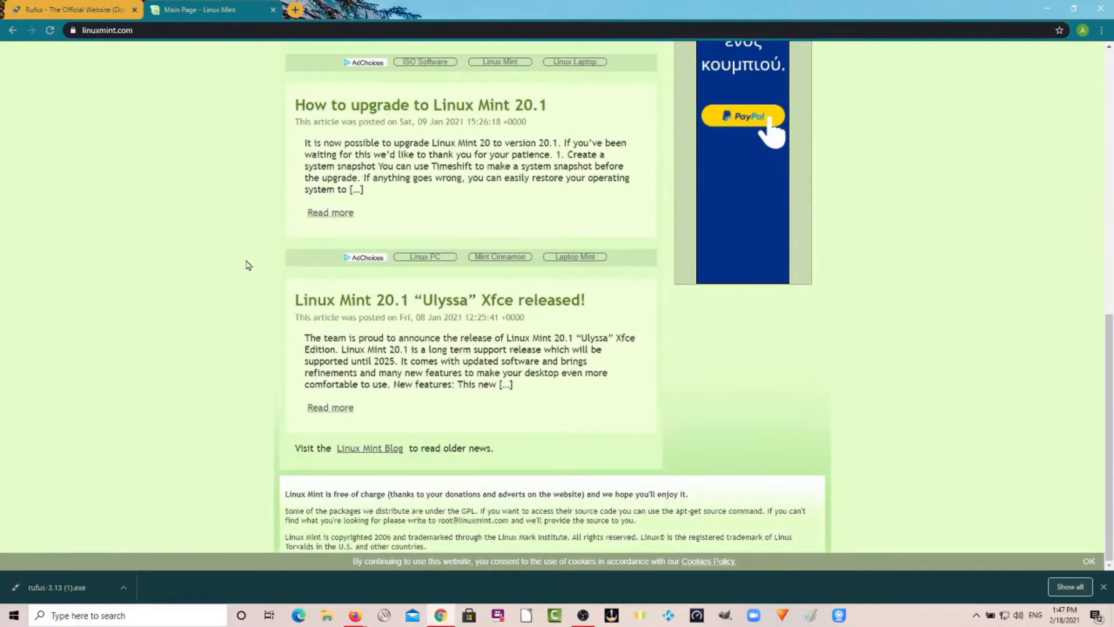
{"action": "scroll", "coordinate": [248, 265], "scroll_direction": "up", "scroll_amount": 4}
{"action": "scroll", "coordinate": [247, 264], "scroll_direction": "up", "scroll_amount": 3}
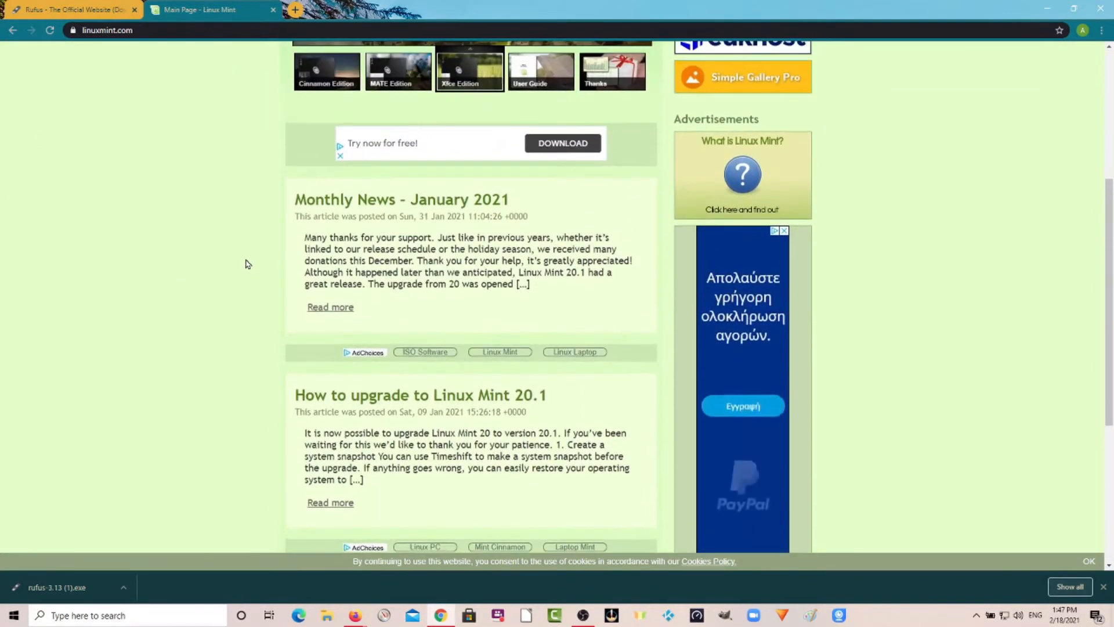
{"action": "scroll", "coordinate": [246, 261], "scroll_direction": "down", "scroll_amount": 2}
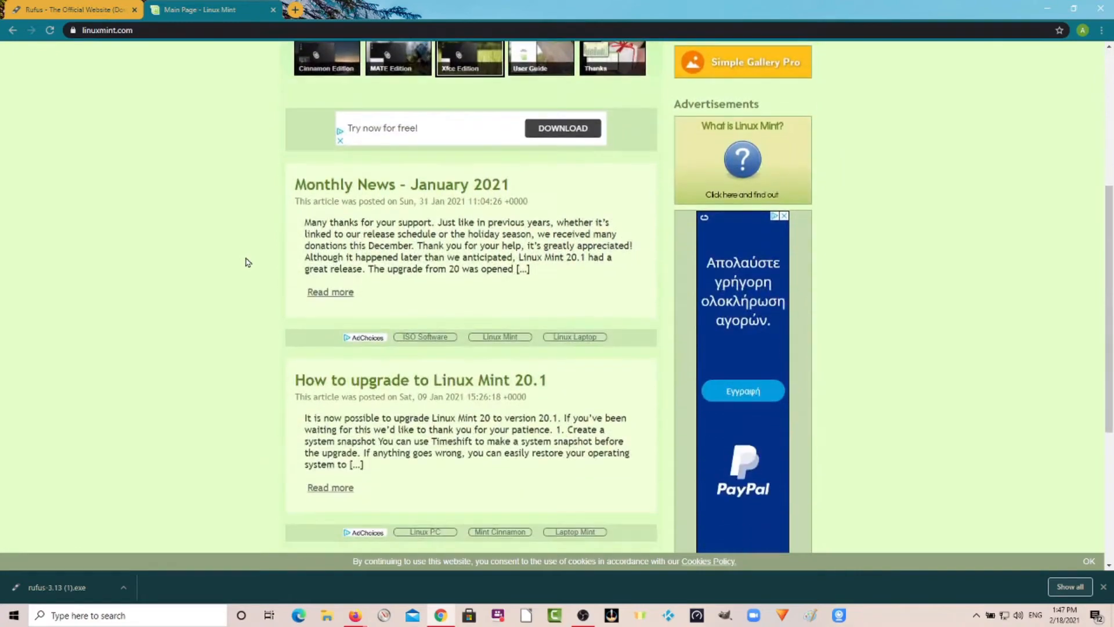
{"action": "scroll", "coordinate": [262, 236], "scroll_direction": "down", "scroll_amount": 5}
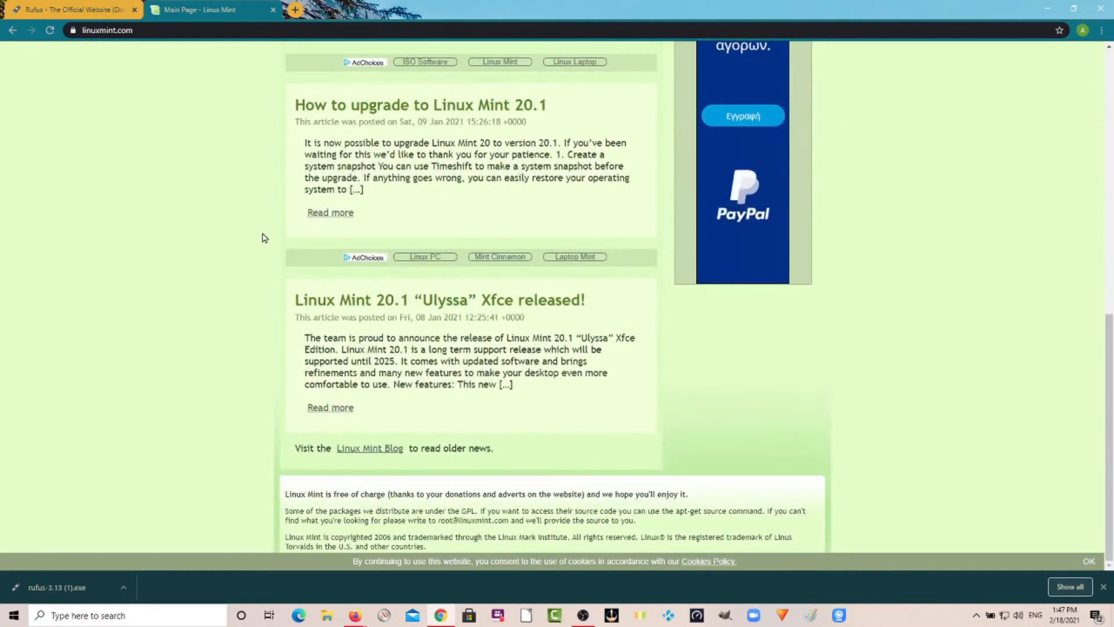
{"action": "scroll", "coordinate": [263, 237], "scroll_direction": "up", "scroll_amount": 9}
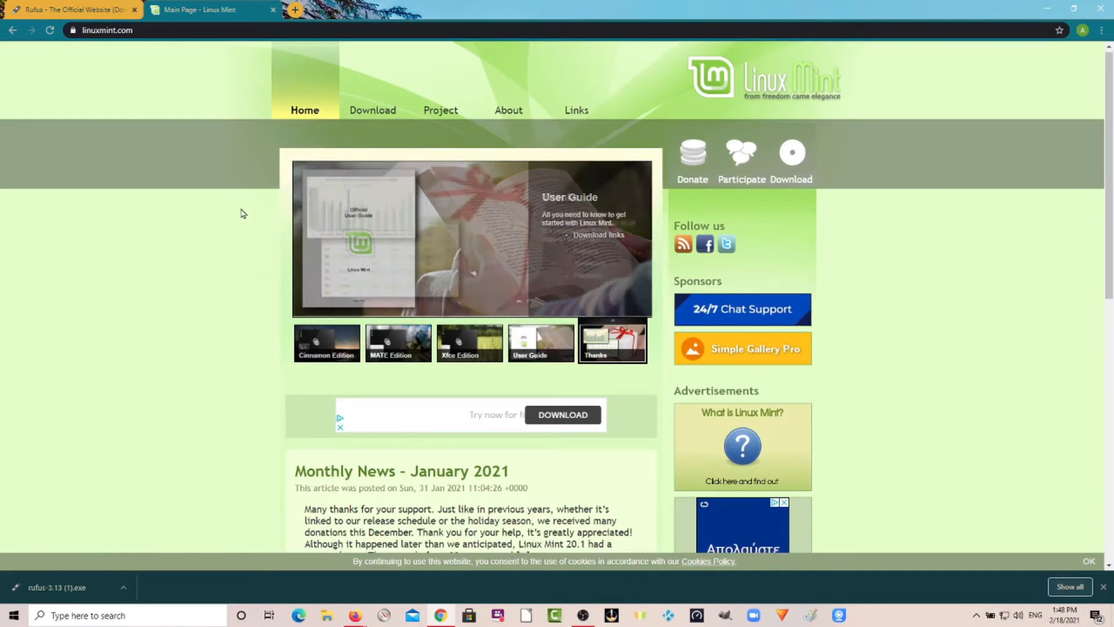
{"action": "scroll", "coordinate": [241, 213], "scroll_direction": "down", "scroll_amount": 5}
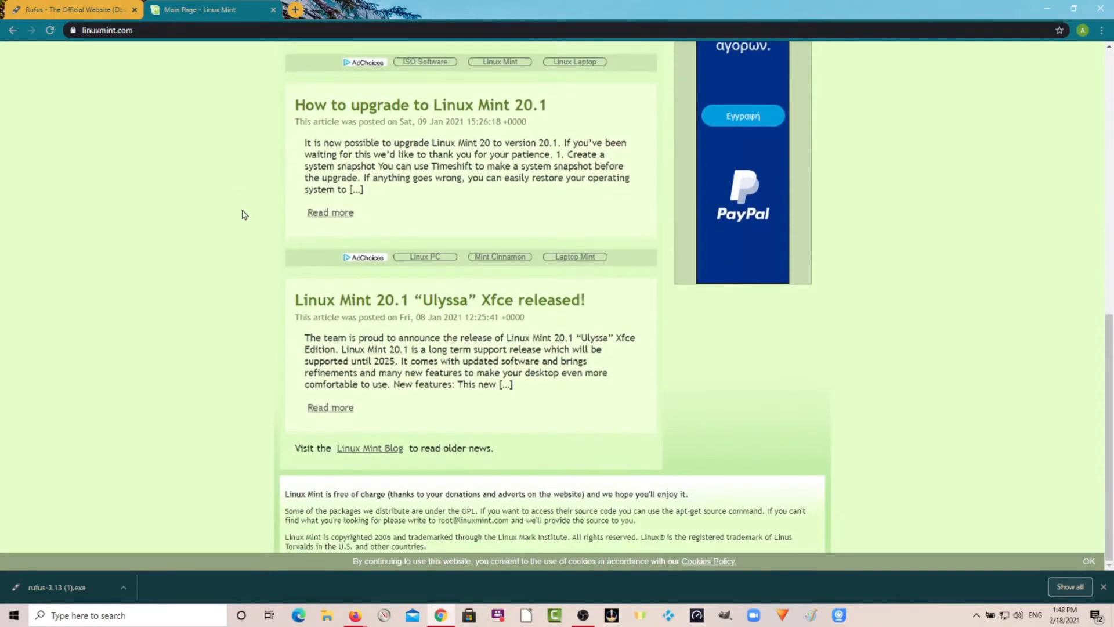
{"action": "scroll", "coordinate": [244, 214], "scroll_direction": "up", "scroll_amount": 10}
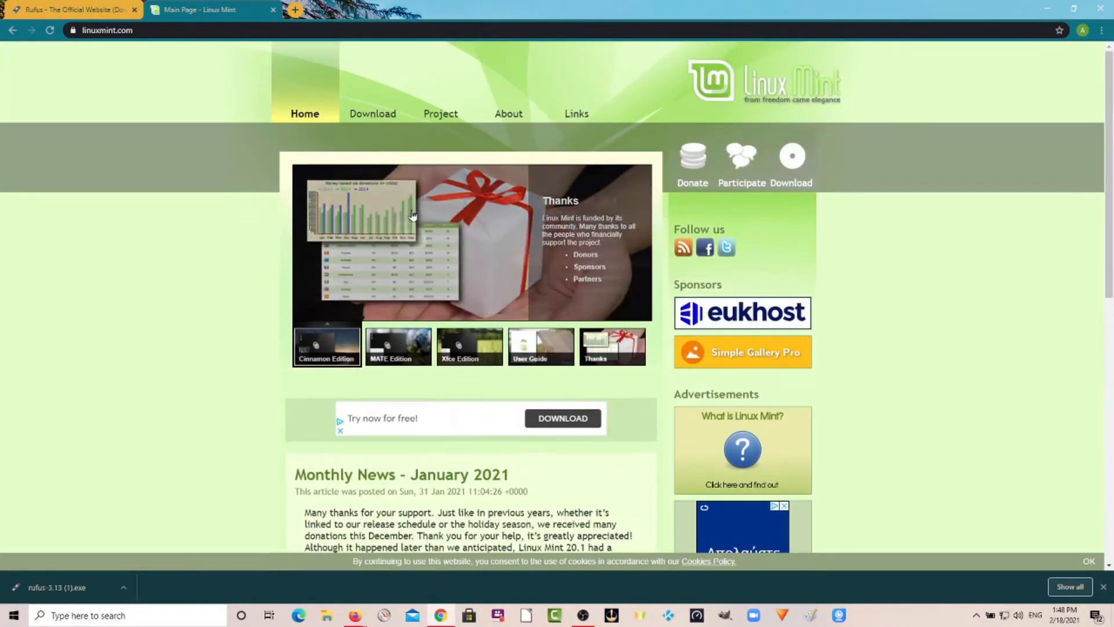
{"action": "scroll", "coordinate": [252, 255], "scroll_direction": "down", "scroll_amount": 3}
{"action": "scroll", "coordinate": [251, 256], "scroll_direction": "down", "scroll_amount": 7}
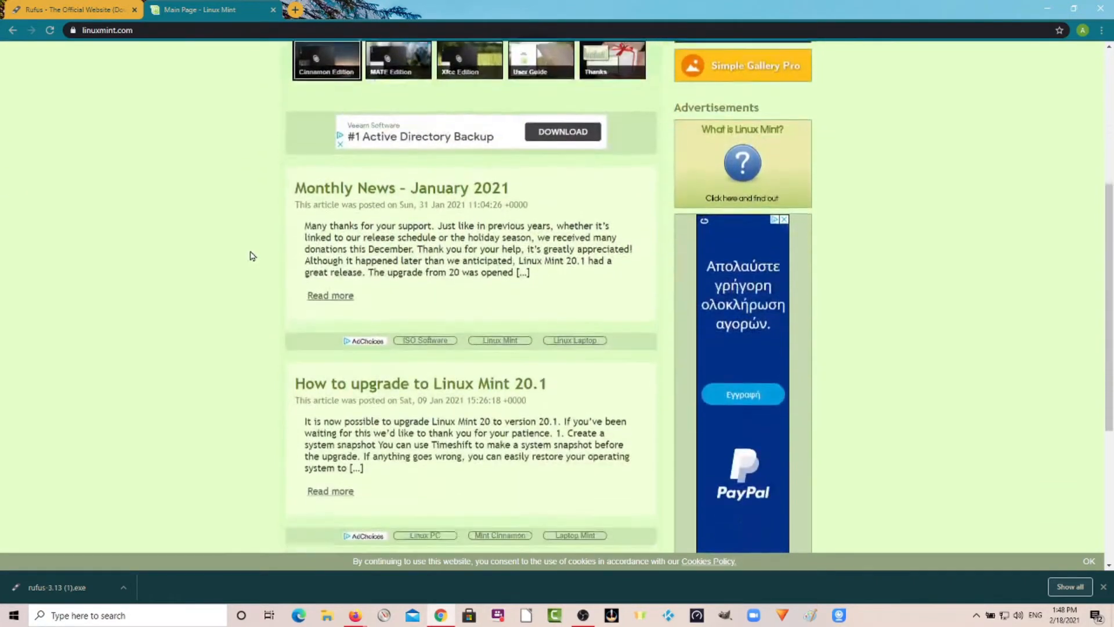
{"action": "scroll", "coordinate": [251, 255], "scroll_direction": "up", "scroll_amount": 10}
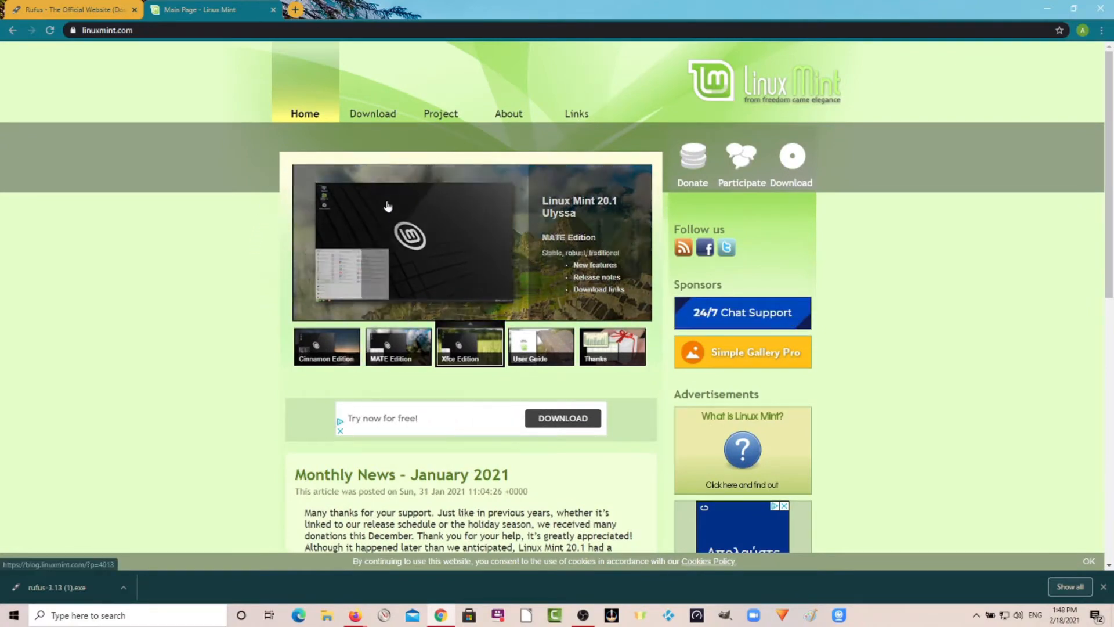
{"action": "scroll", "coordinate": [303, 343], "scroll_direction": "down", "scroll_amount": 3}
{"action": "scroll", "coordinate": [303, 344], "scroll_direction": "up", "scroll_amount": 3}
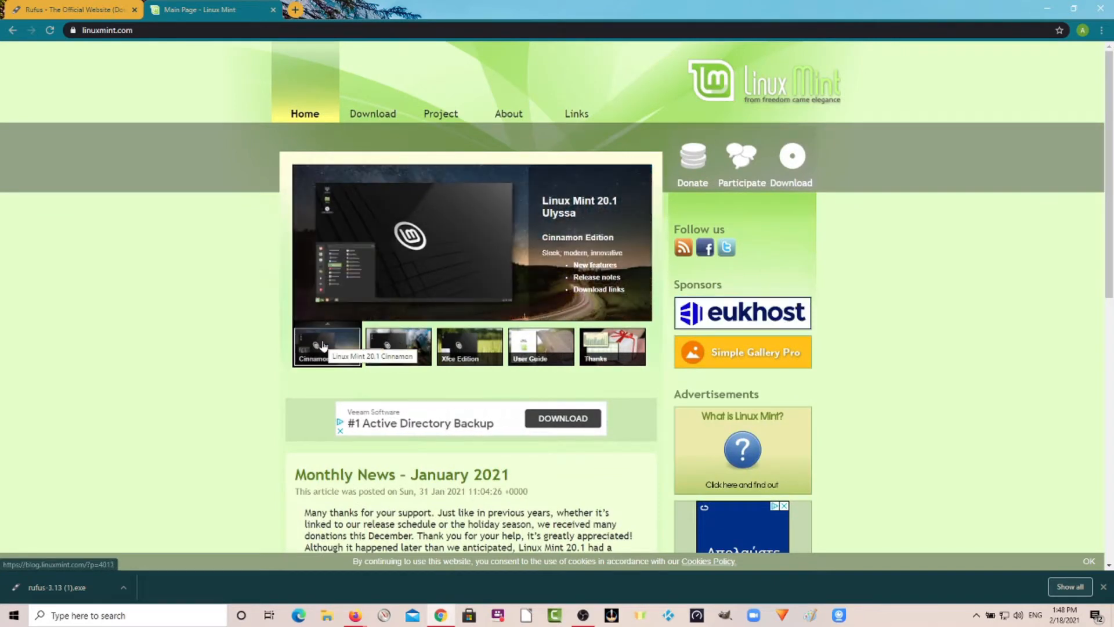
Open the Linux Mint 20.1 Cinnamon Edition release post and review its system requirements and download links.
{"action": "left_click", "coordinate": [323, 346]}
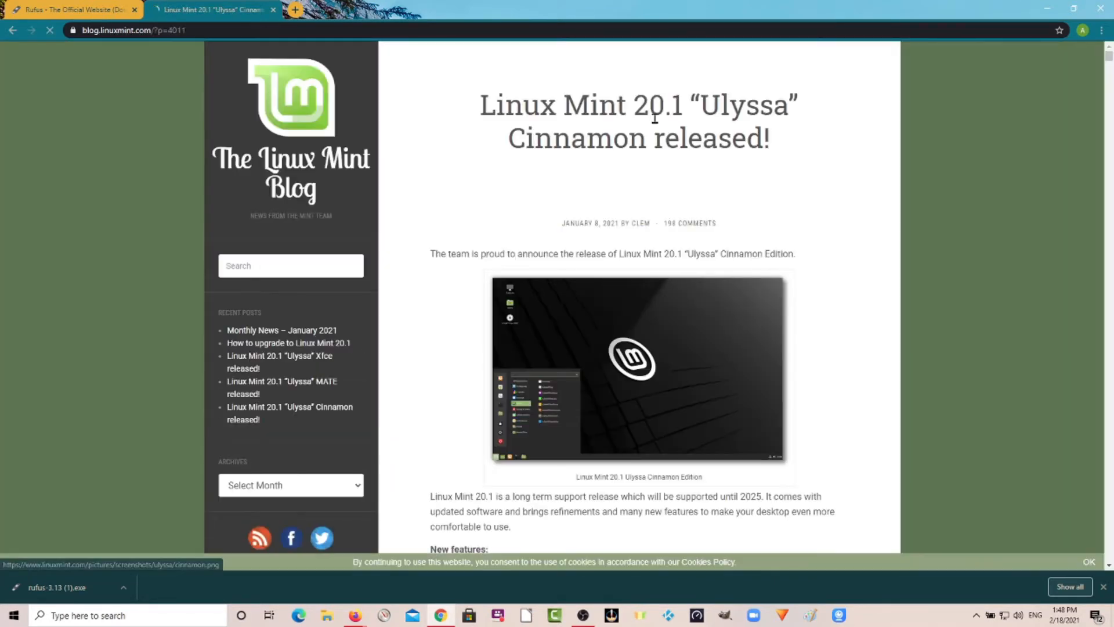
{"action": "scroll", "coordinate": [628, 228], "scroll_direction": "down", "scroll_amount": 4}
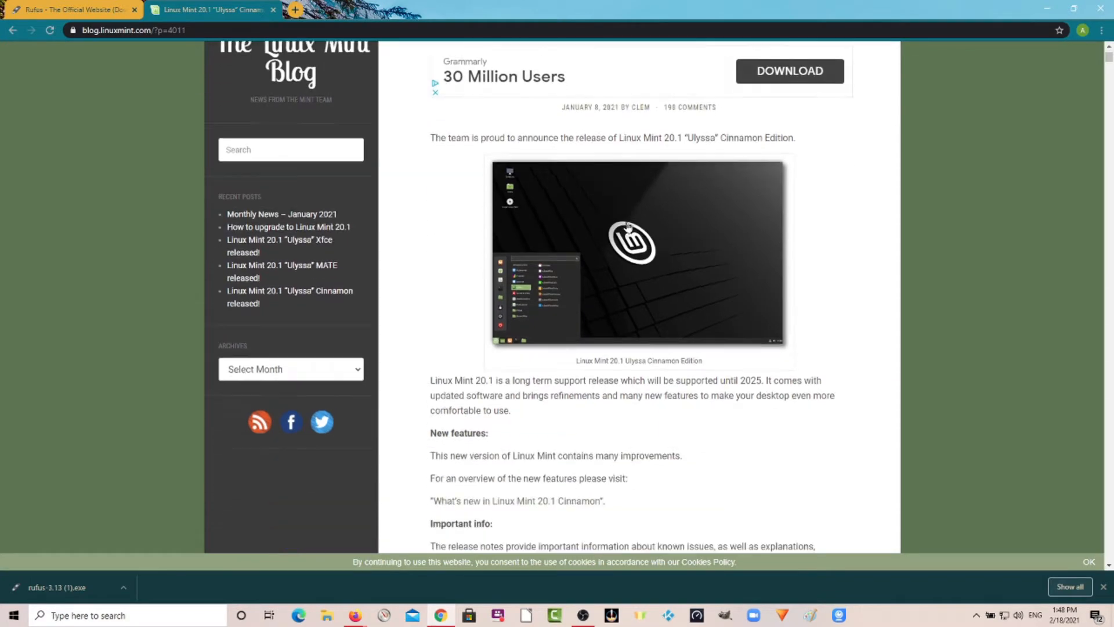
{"action": "scroll", "coordinate": [627, 226], "scroll_direction": "down", "scroll_amount": 10}
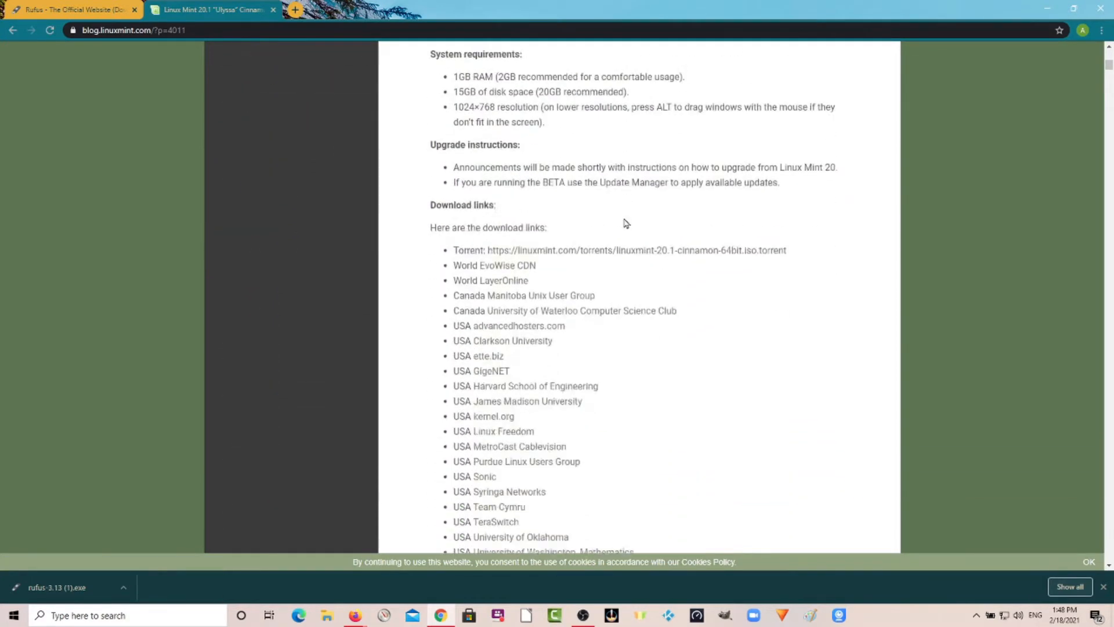
{"action": "scroll", "coordinate": [625, 223], "scroll_direction": "up", "scroll_amount": 12}
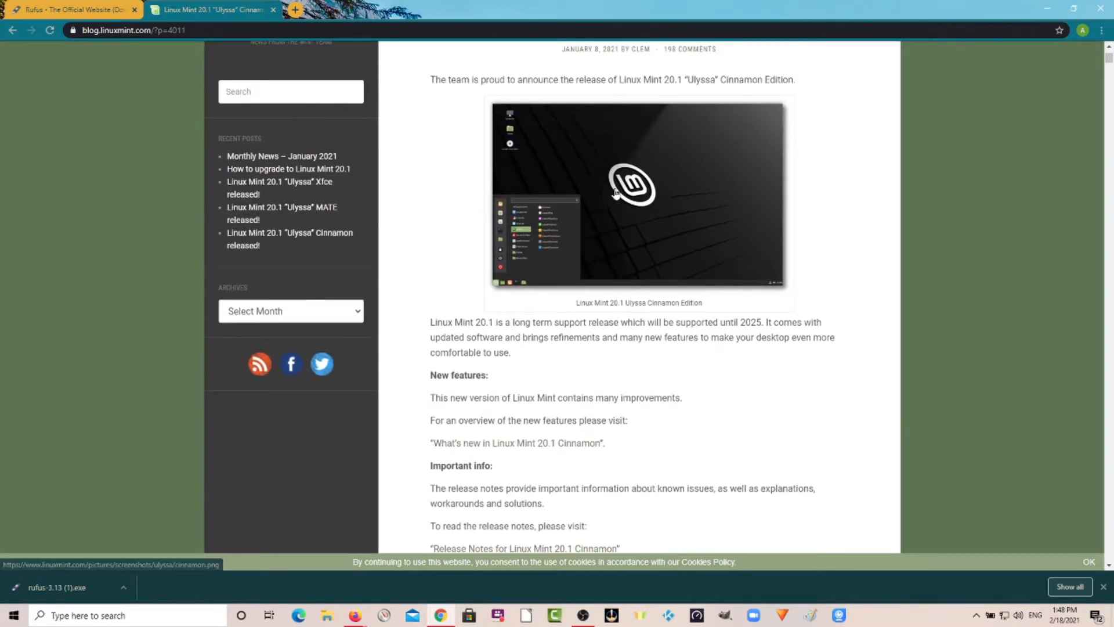
{"action": "scroll", "coordinate": [616, 193], "scroll_direction": "up", "scroll_amount": 3}
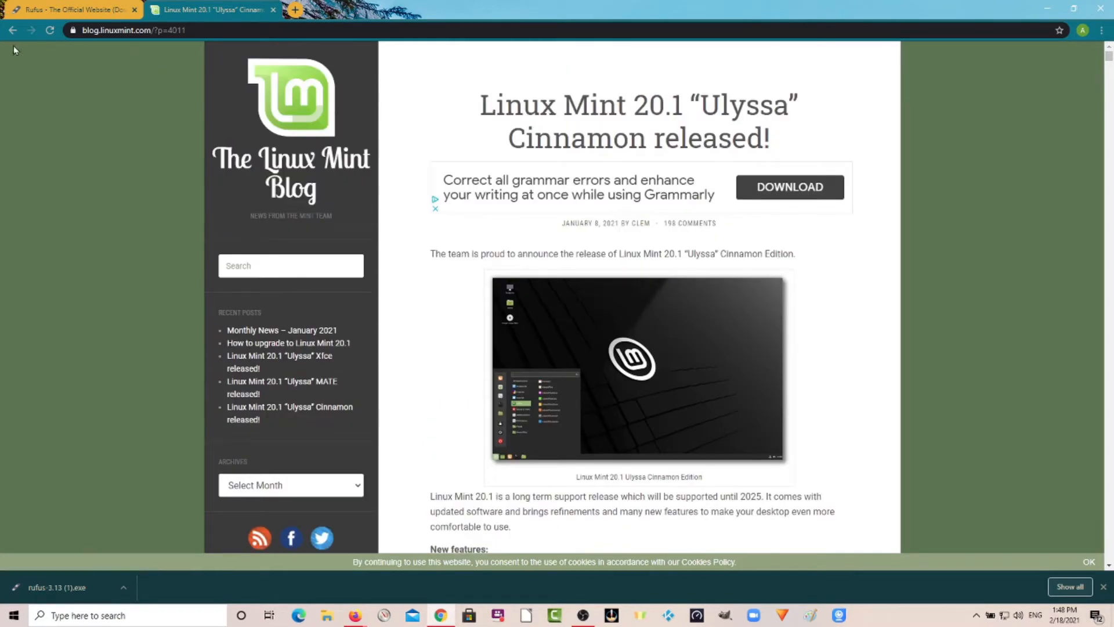
Return to the Linux Mint main page and scroll through its news articles.
{"action": "left_click", "coordinate": [12, 30]}
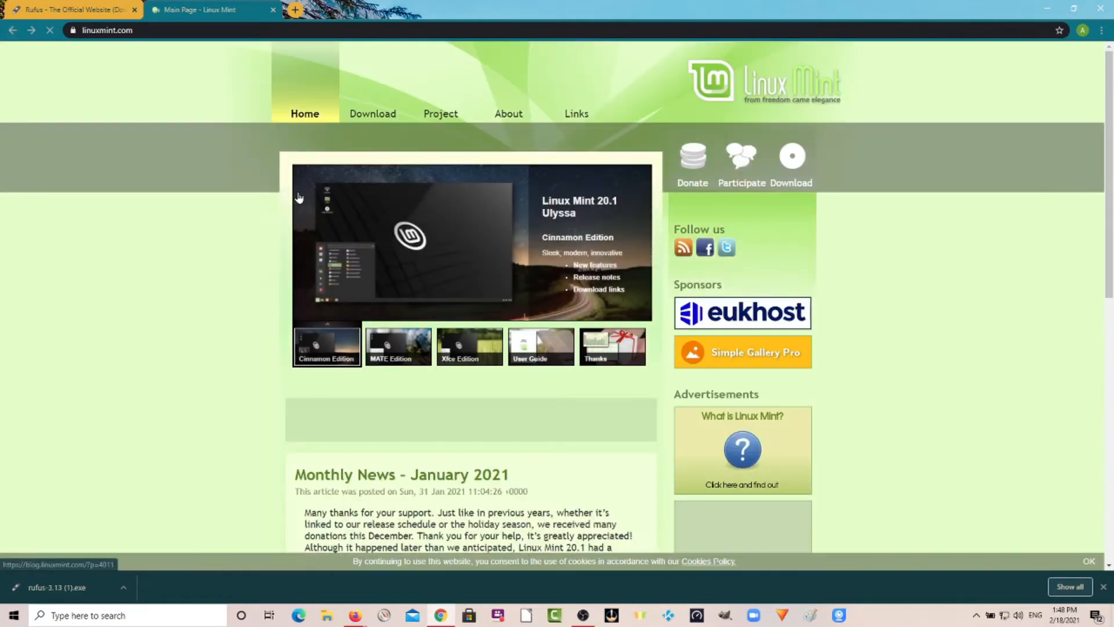
{"action": "scroll", "coordinate": [191, 229], "scroll_direction": "down", "scroll_amount": 2}
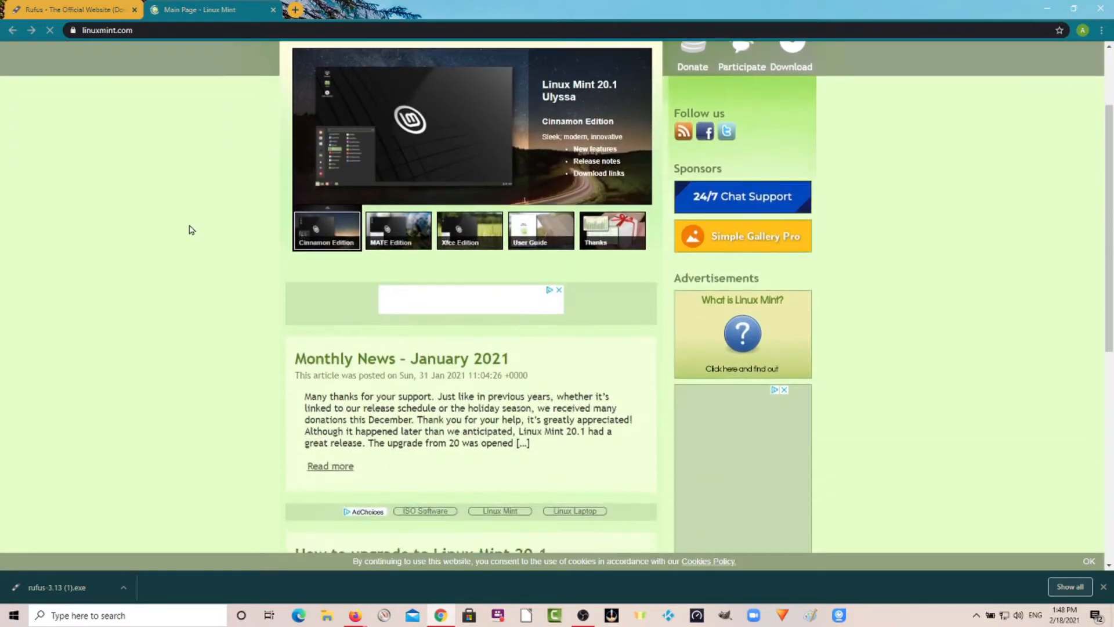
{"action": "scroll", "coordinate": [192, 229], "scroll_direction": "down", "scroll_amount": 6}
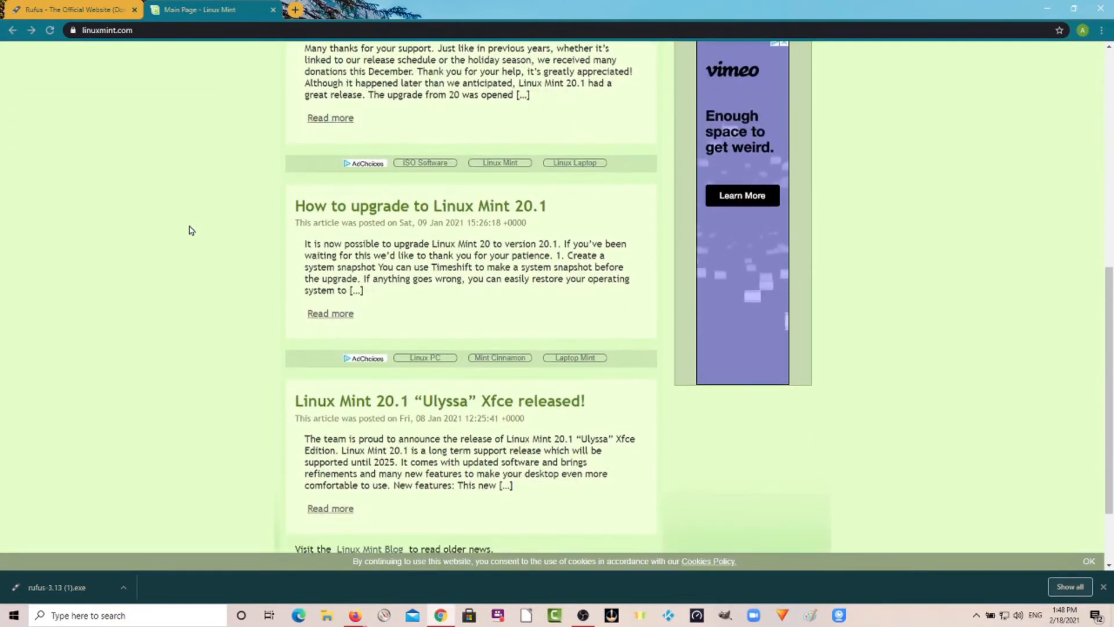
{"action": "scroll", "coordinate": [191, 230], "scroll_direction": "down", "scroll_amount": 2}
{"action": "scroll", "coordinate": [191, 230], "scroll_direction": "up", "scroll_amount": 4}
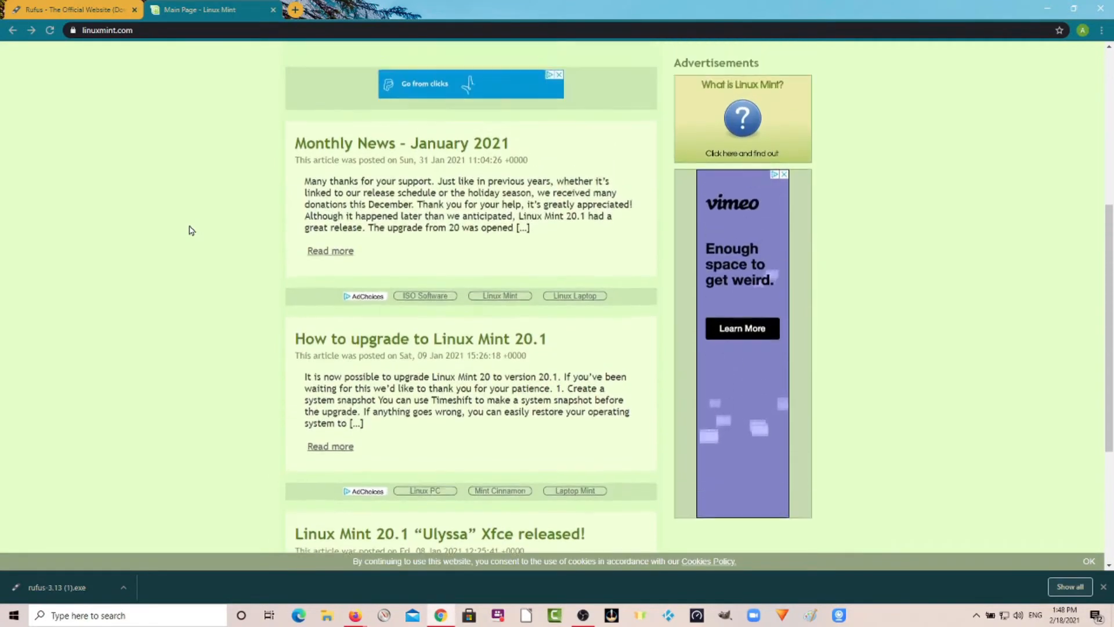
{"action": "scroll", "coordinate": [192, 230], "scroll_direction": "up", "scroll_amount": 6}
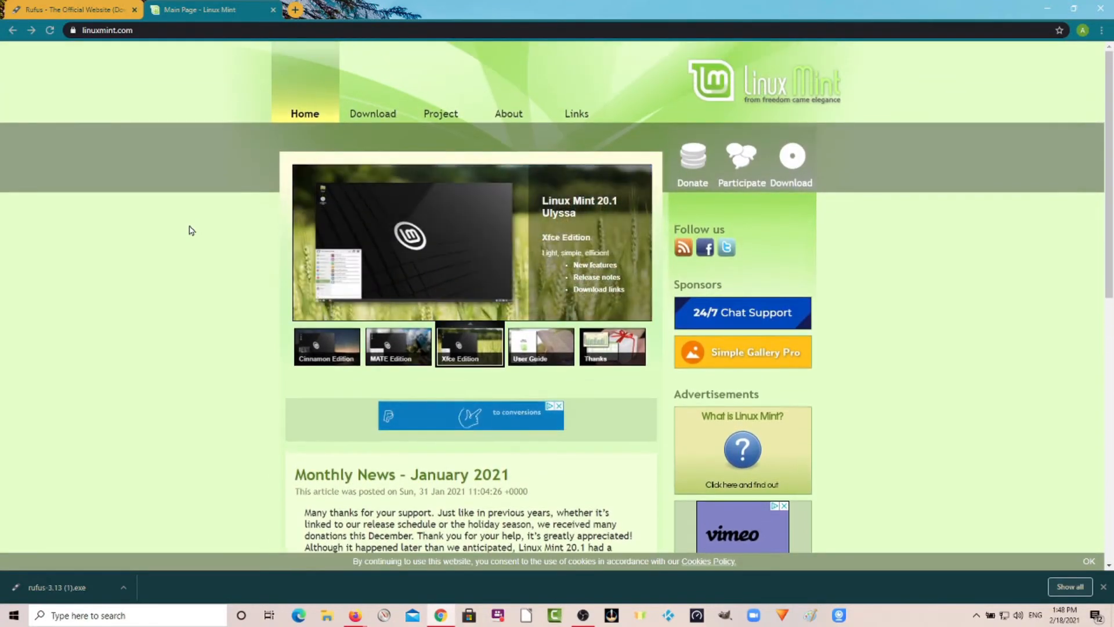
Open the Linux Mint 20.1 download page and choose the Cinnamon edition.
{"action": "mouse_move", "coordinate": [375, 115]}
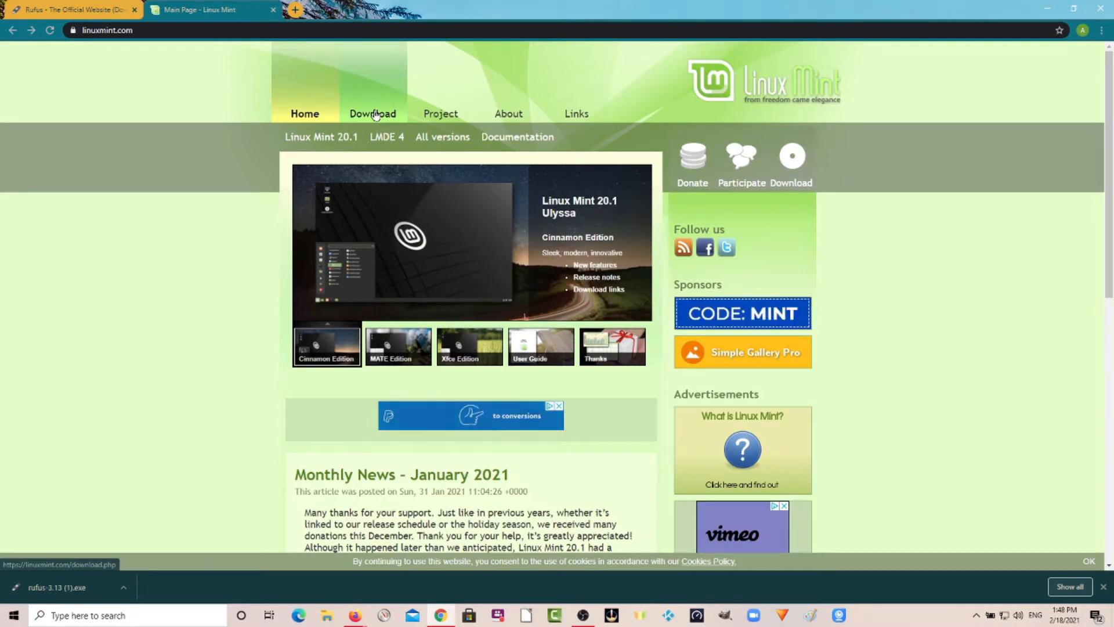
{"action": "left_click", "coordinate": [375, 114]}
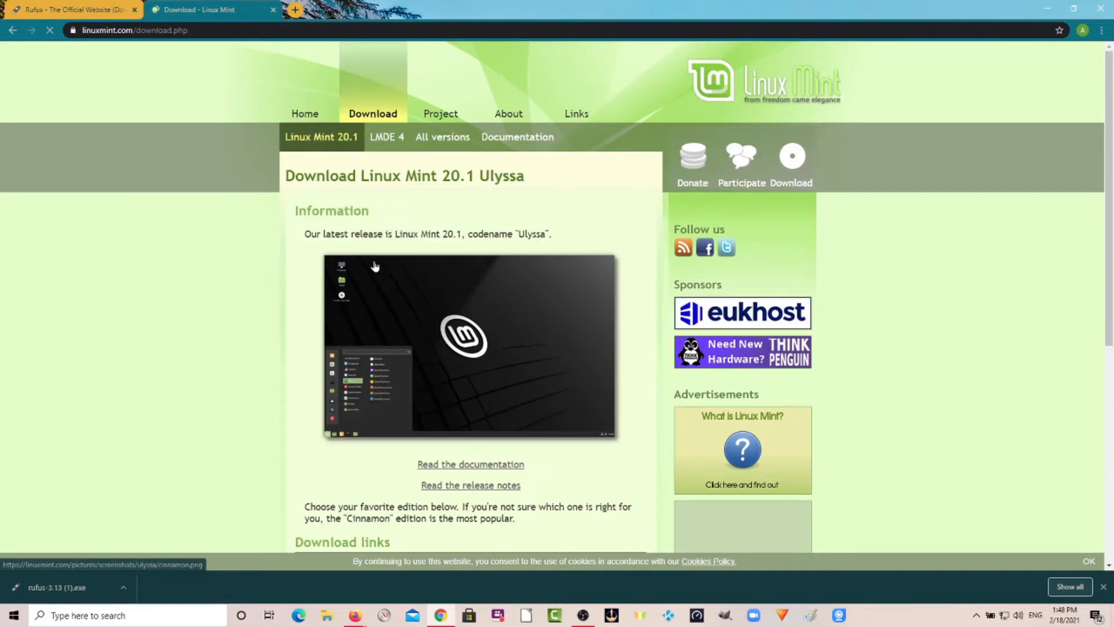
{"action": "scroll", "coordinate": [400, 255], "scroll_direction": "down", "scroll_amount": 2}
{"action": "scroll", "coordinate": [401, 255], "scroll_direction": "down", "scroll_amount": 3}
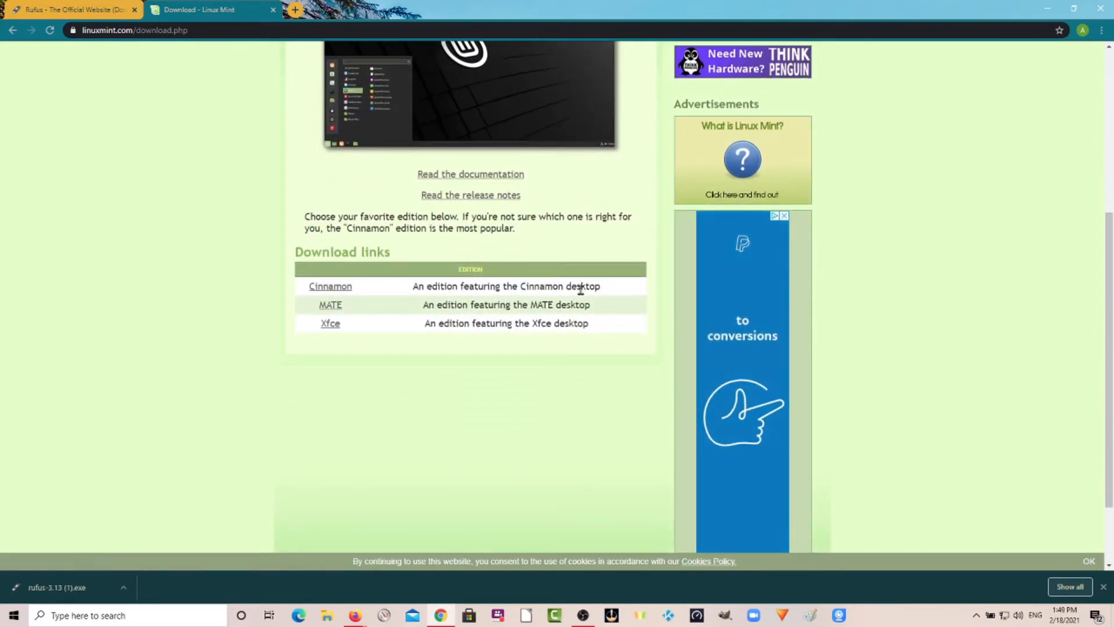
{"action": "left_click", "coordinate": [335, 287]}
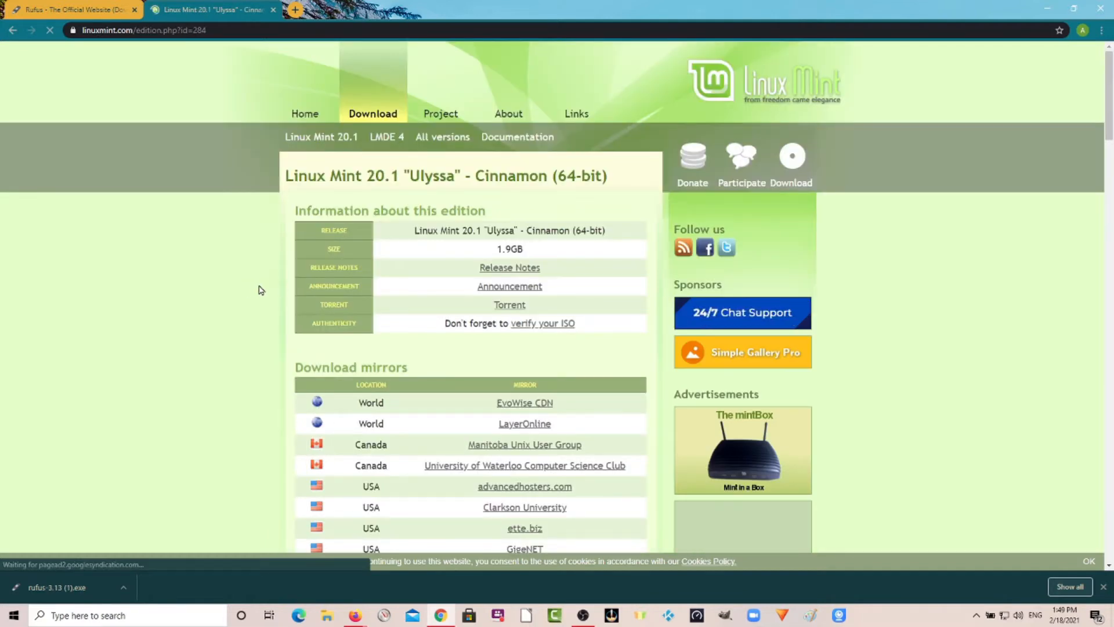
Scroll through the list of download mirrors for the Cinnamon 64-bit edition.
{"action": "scroll", "coordinate": [259, 289], "scroll_direction": "down", "scroll_amount": 15}
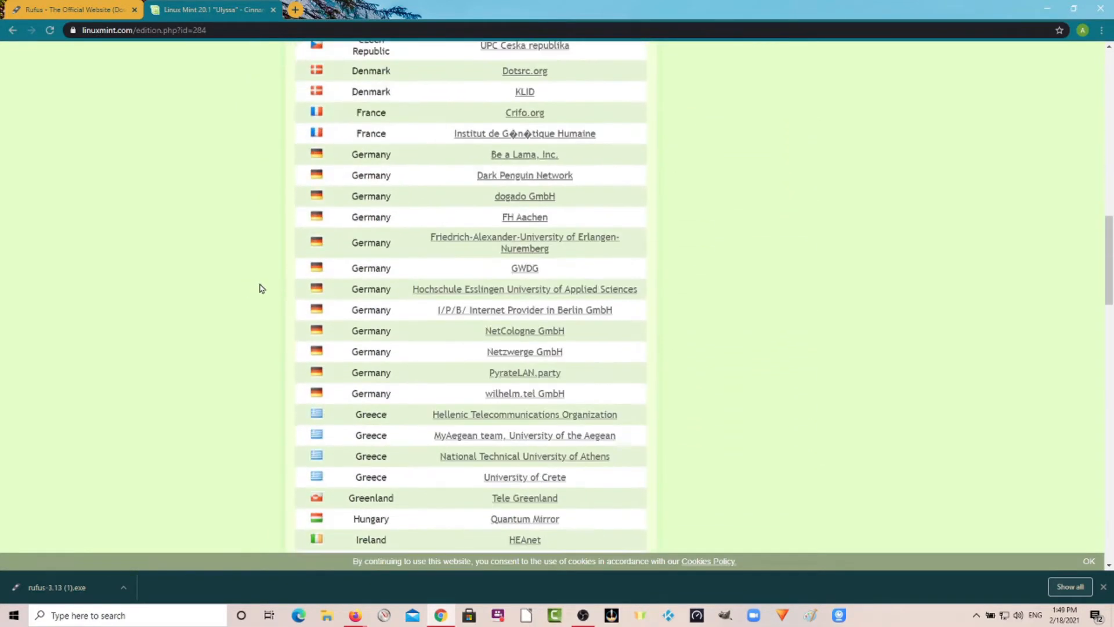
{"action": "scroll", "coordinate": [259, 288], "scroll_direction": "down", "scroll_amount": 3}
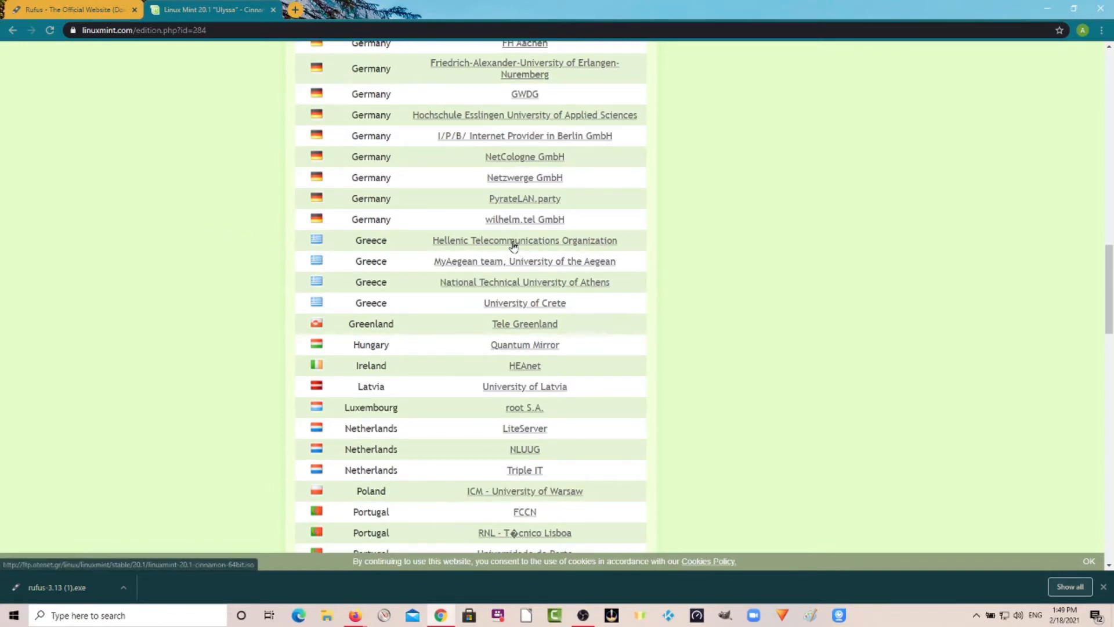
{"action": "scroll", "coordinate": [513, 245], "scroll_direction": "up", "scroll_amount": 12}
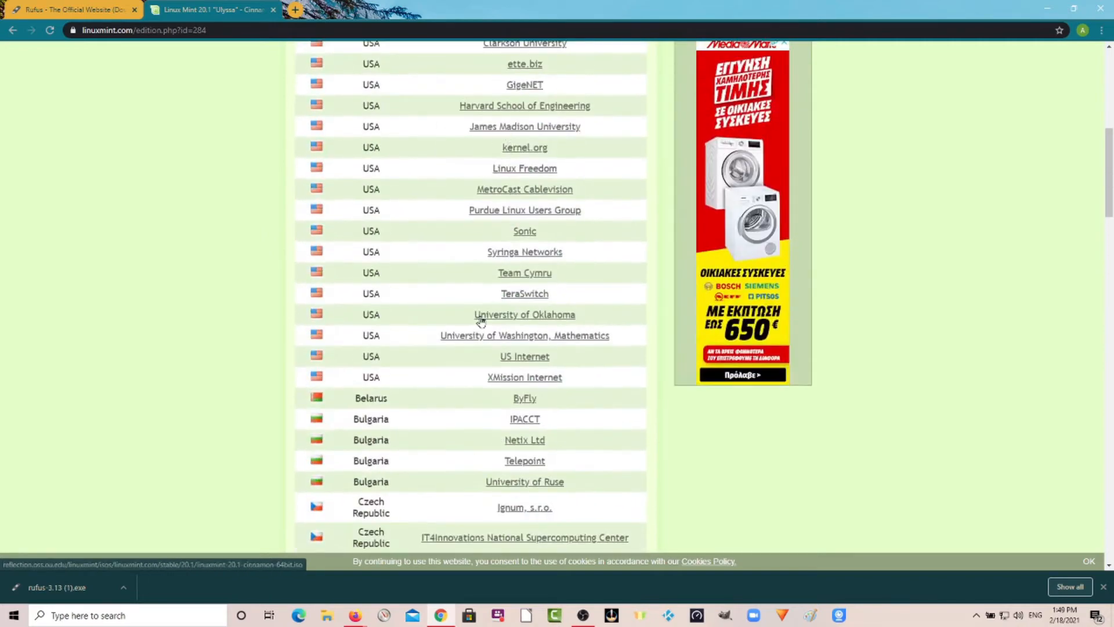
{"action": "scroll", "coordinate": [481, 321], "scroll_direction": "up", "scroll_amount": 4}
{"action": "scroll", "coordinate": [497, 232], "scroll_direction": "down", "scroll_amount": 5}
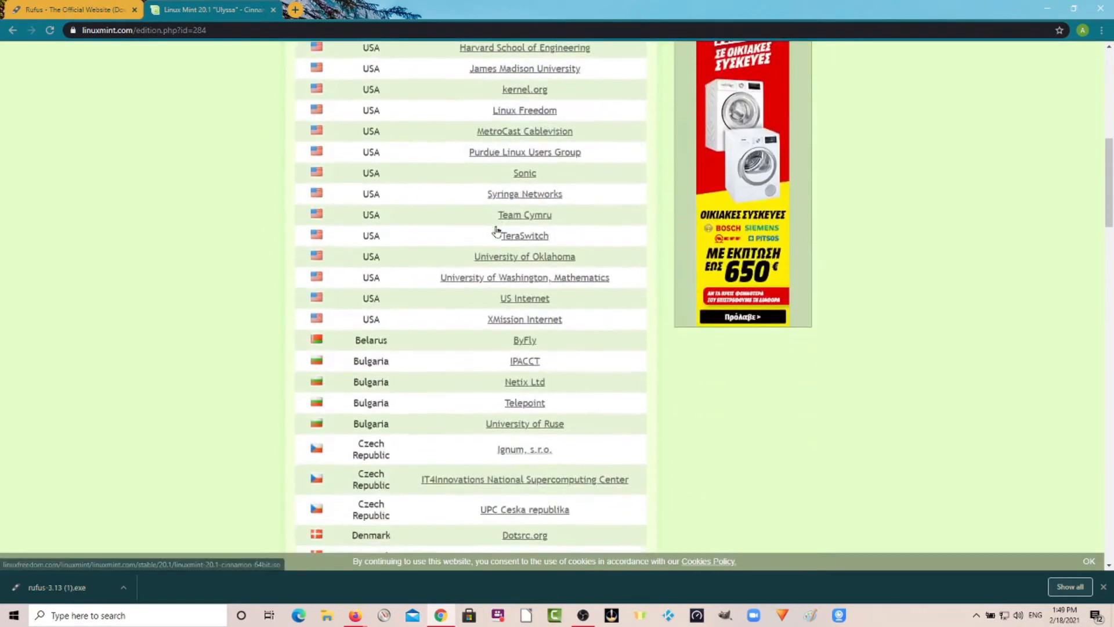
{"action": "scroll", "coordinate": [497, 232], "scroll_direction": "down", "scroll_amount": 12}
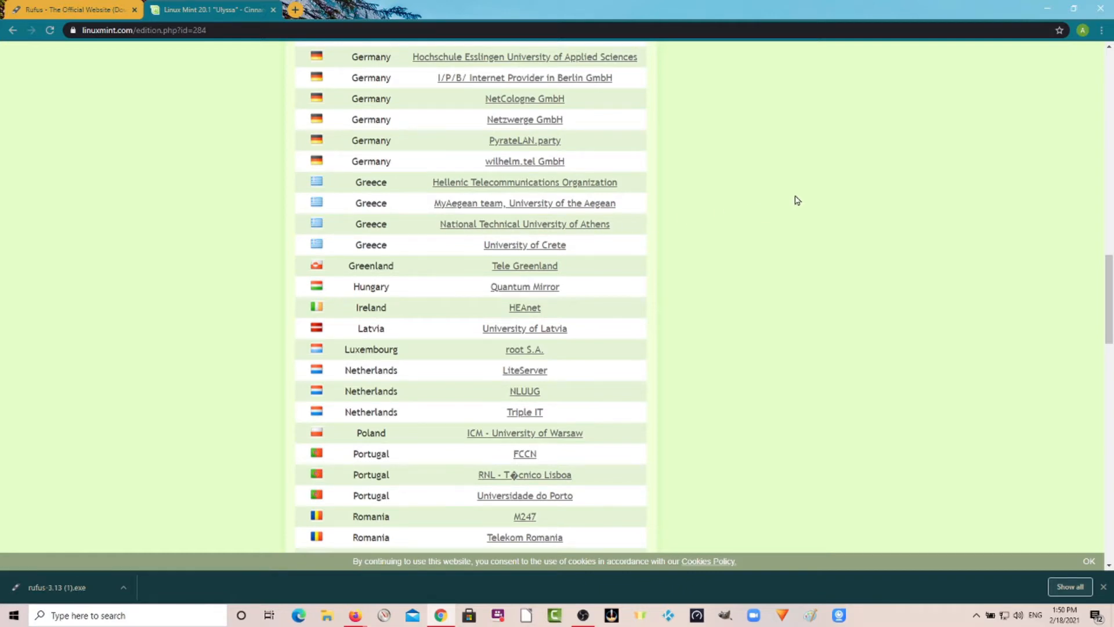
{"action": "scroll", "coordinate": [797, 200], "scroll_direction": "down", "scroll_amount": 20}
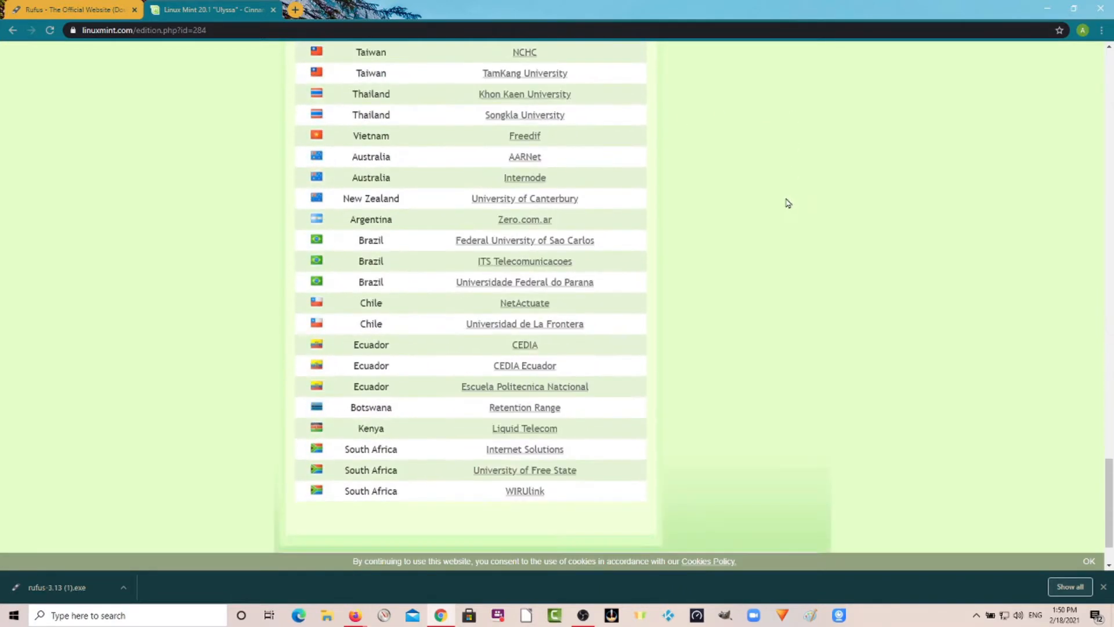
{"action": "scroll", "coordinate": [784, 203], "scroll_direction": "up", "scroll_amount": 20}
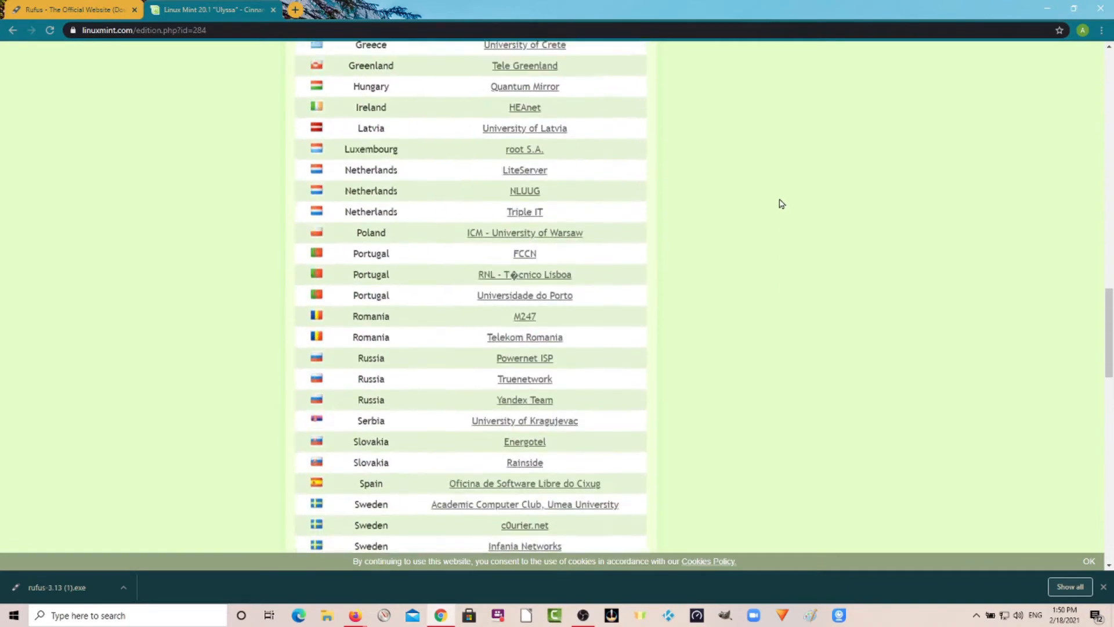
{"action": "scroll", "coordinate": [781, 204], "scroll_direction": "up", "scroll_amount": 4}
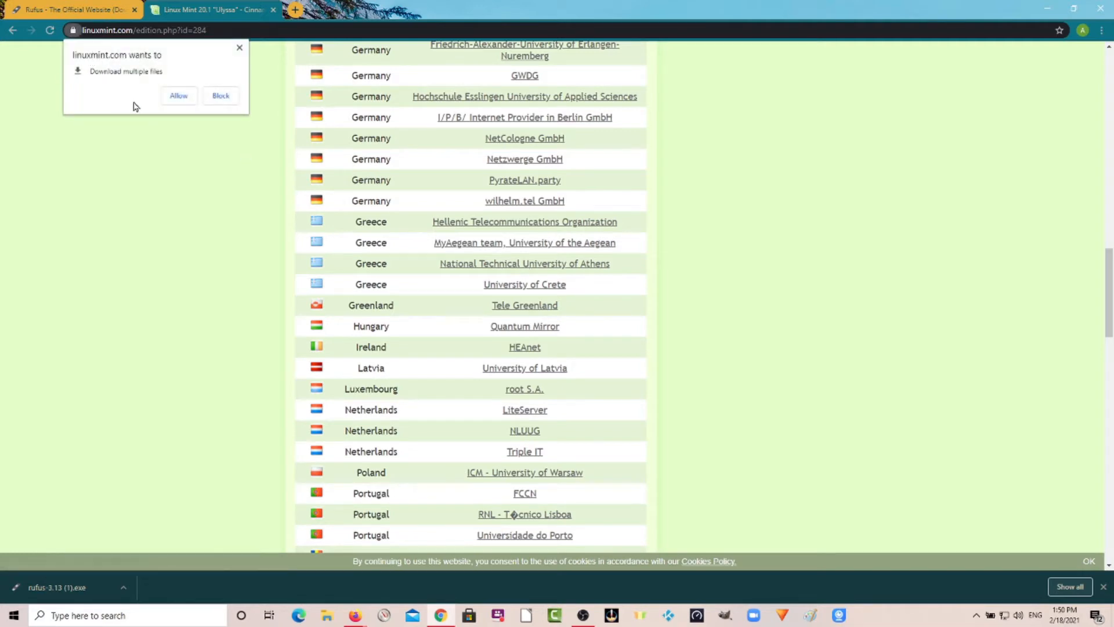
Block the site's request to download multiple files and accept the cookie notice.
{"action": "left_click", "coordinate": [220, 98]}
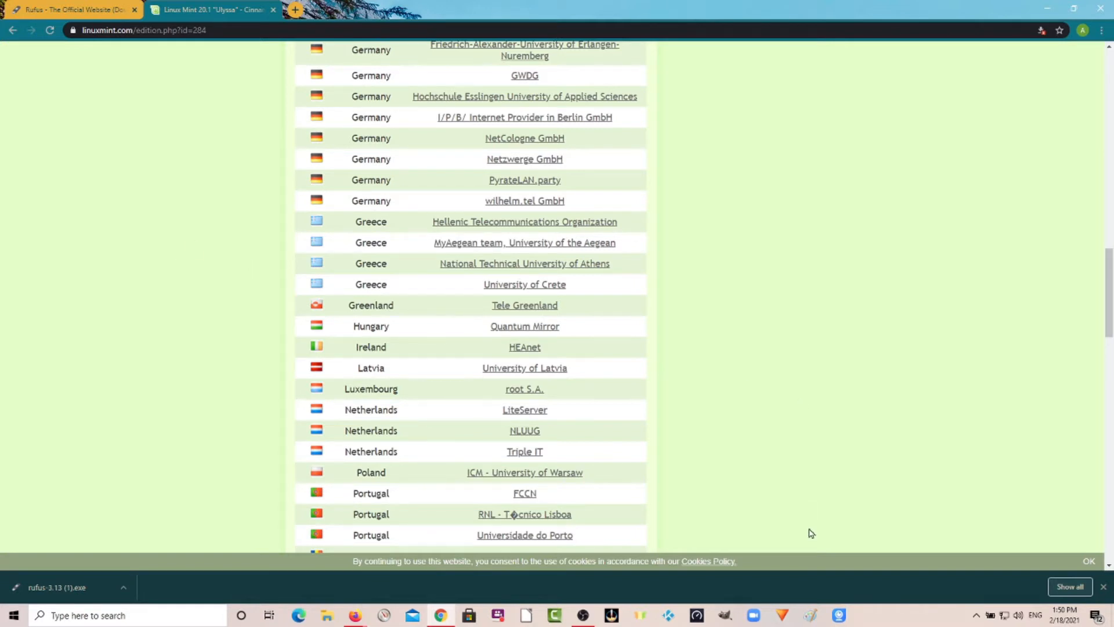
{"action": "left_click", "coordinate": [1090, 561]}
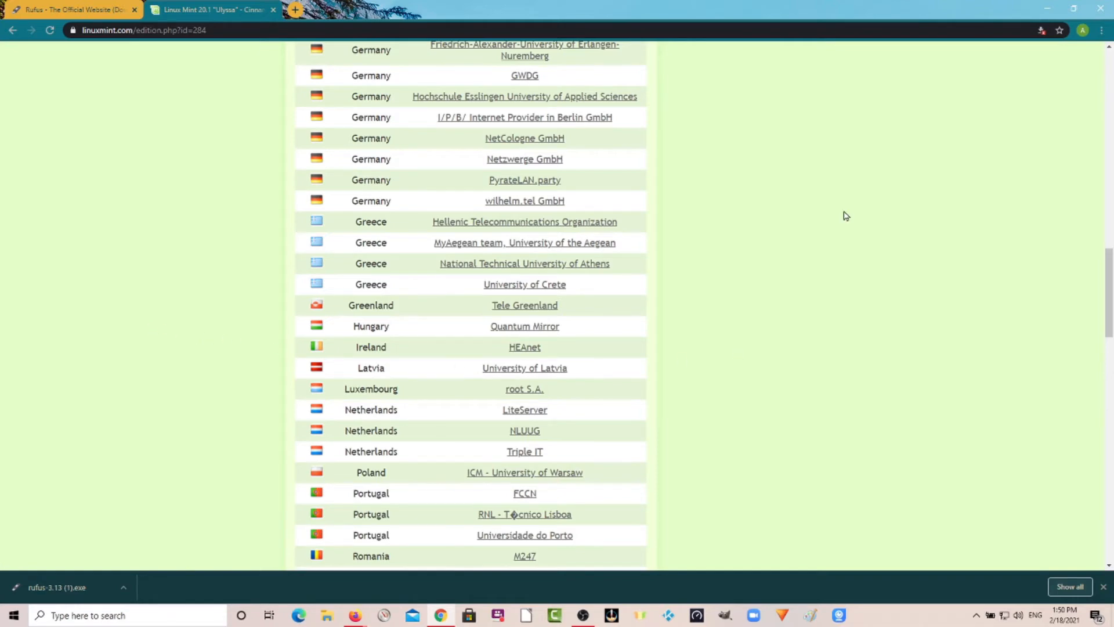
Minimize the browser, move the Linux Distros folder icon on the desktop and open it.
{"action": "left_click", "coordinate": [1045, 10]}
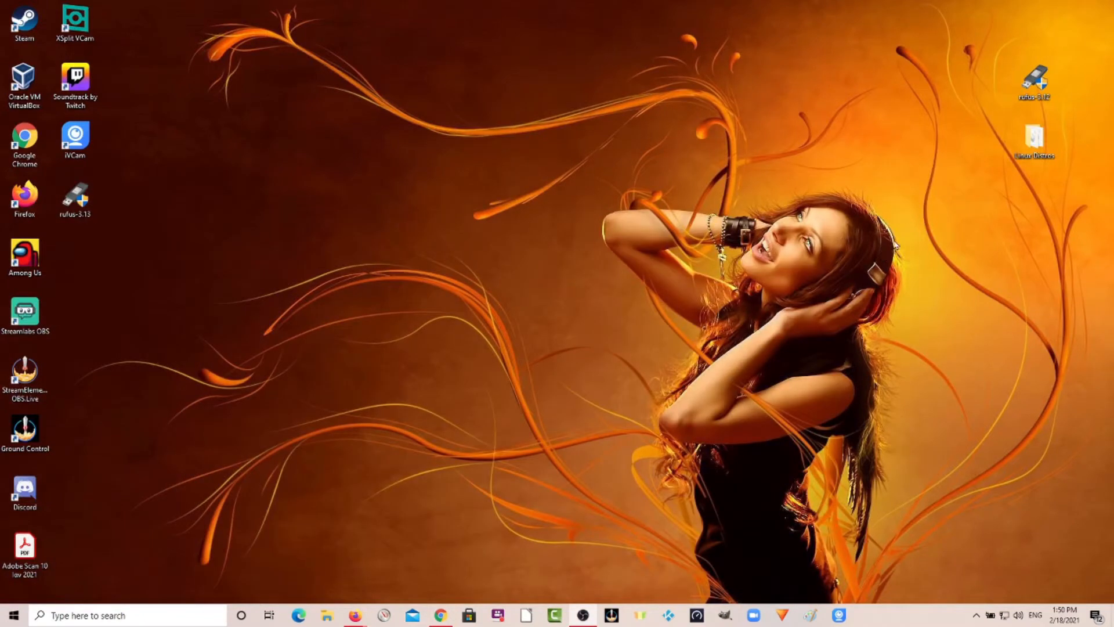
{"action": "left_click_drag", "start_coordinate": [1032, 141], "coordinate": [667, 93]}
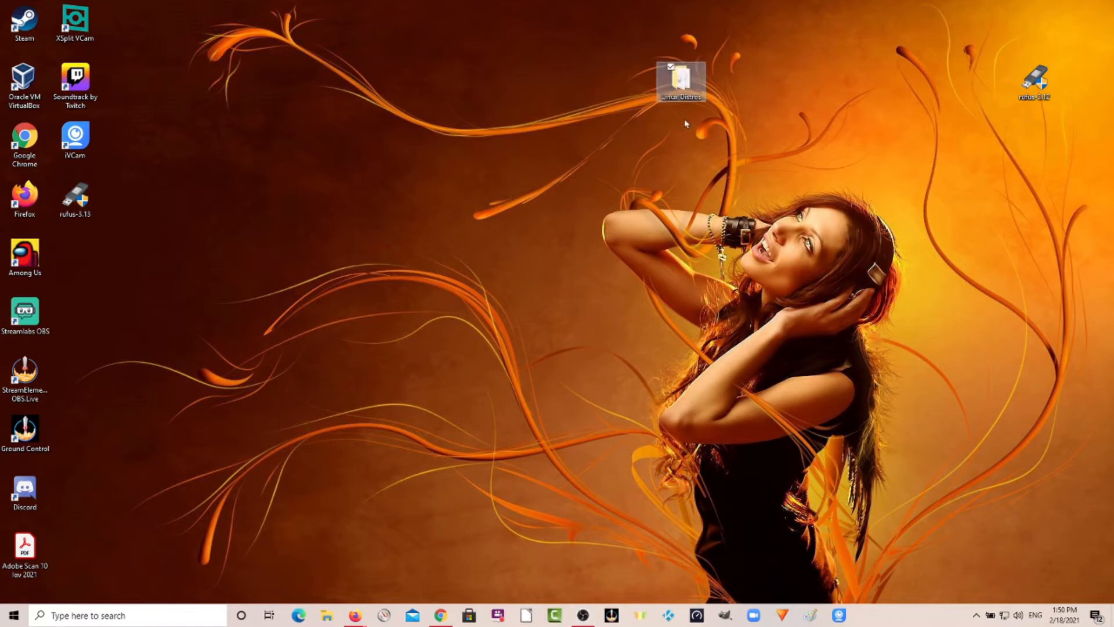
{"action": "double_click", "coordinate": [682, 84]}
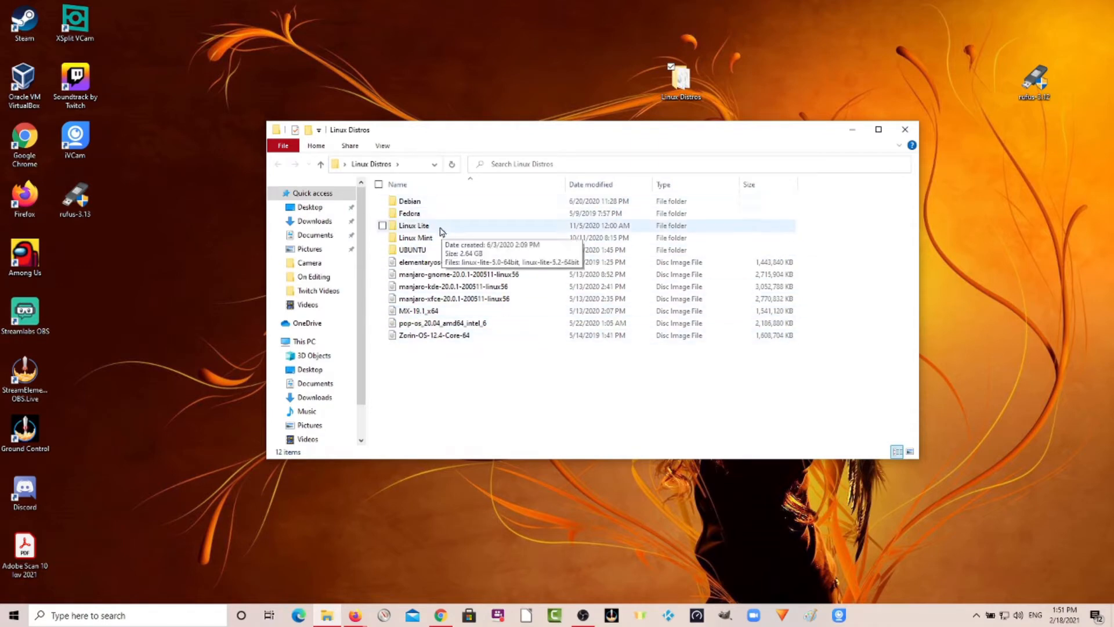
Browse the UBUNTU folder, widening its Name column and sorting it by date modified.
{"action": "double_click", "coordinate": [421, 254]}
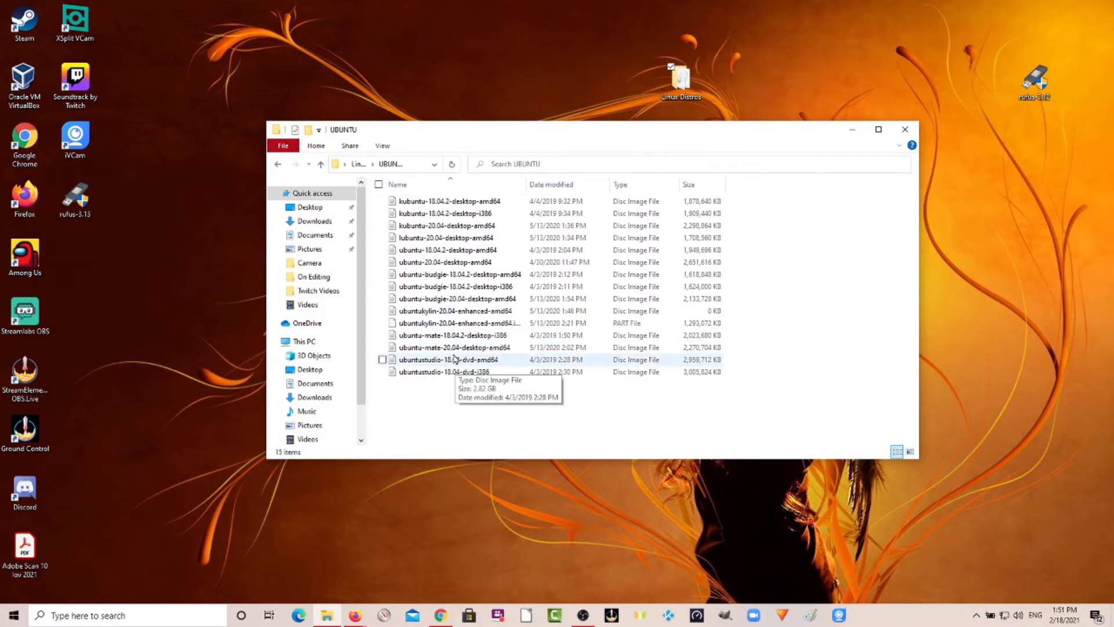
{"action": "left_click_drag", "start_coordinate": [526, 184], "coordinate": [540, 185]}
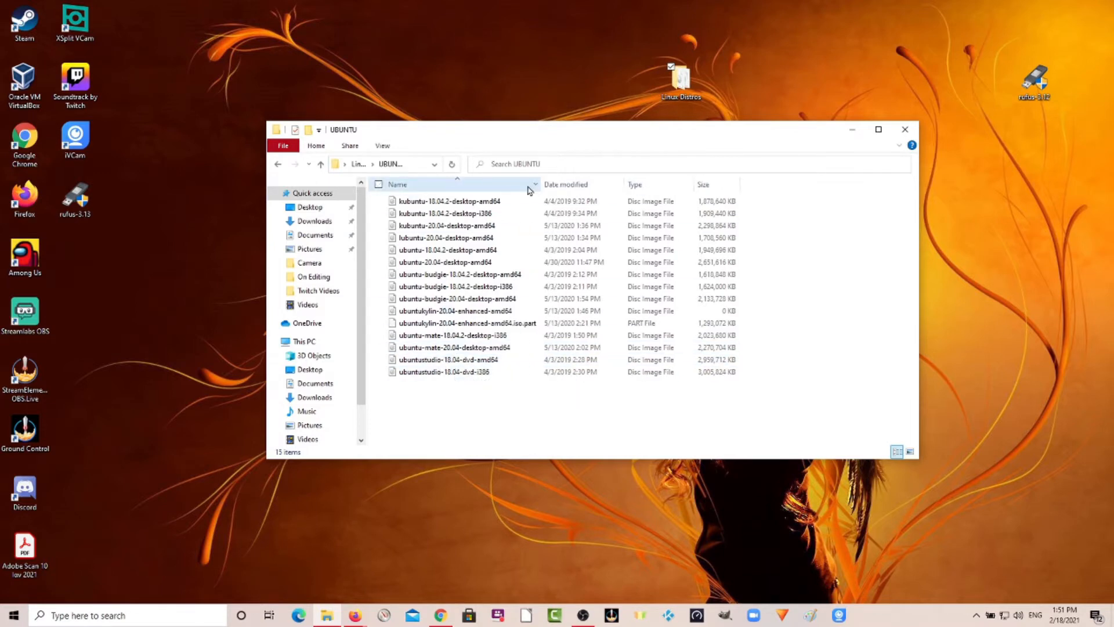
{"action": "left_click", "coordinate": [565, 184]}
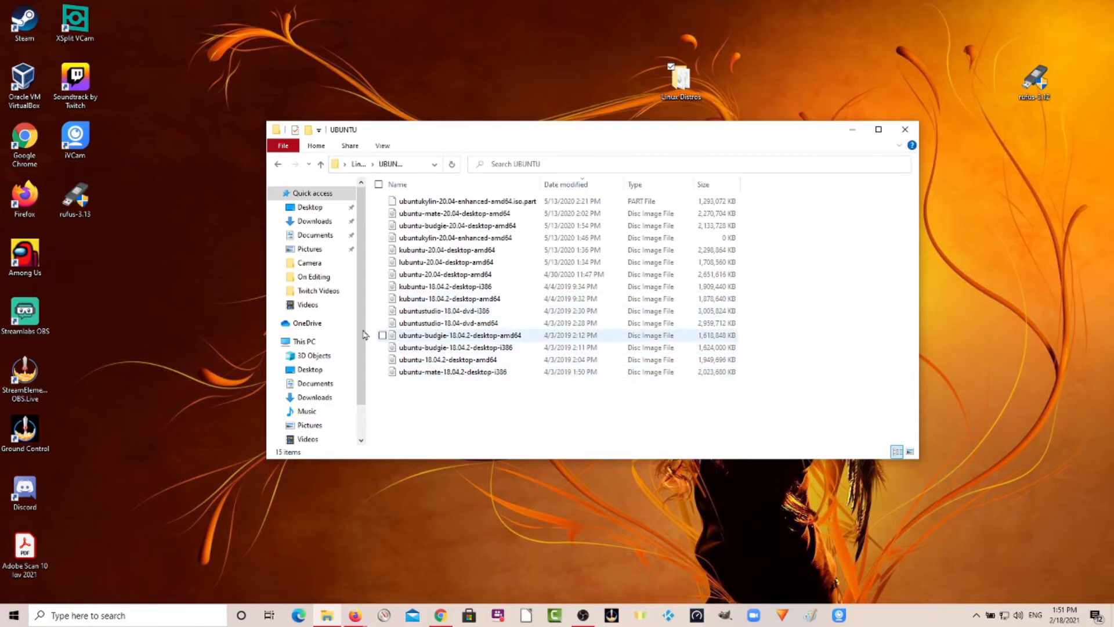
{"action": "left_click", "coordinate": [318, 168]}
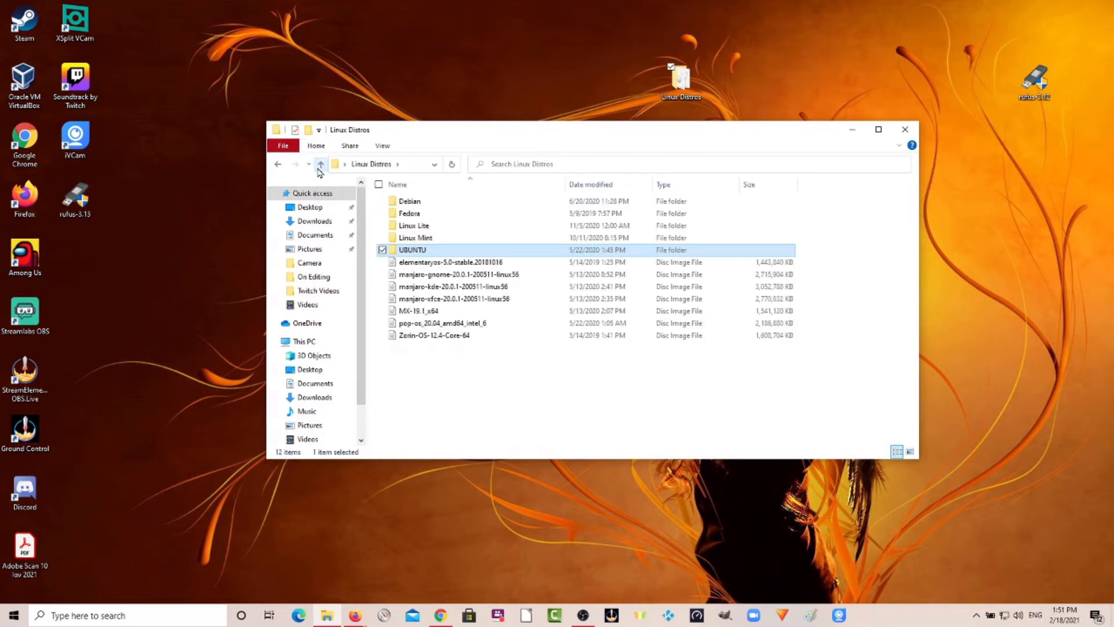
Open the Linux Mint folder of ISO images inside Linux Distros.
{"action": "double_click", "coordinate": [432, 237]}
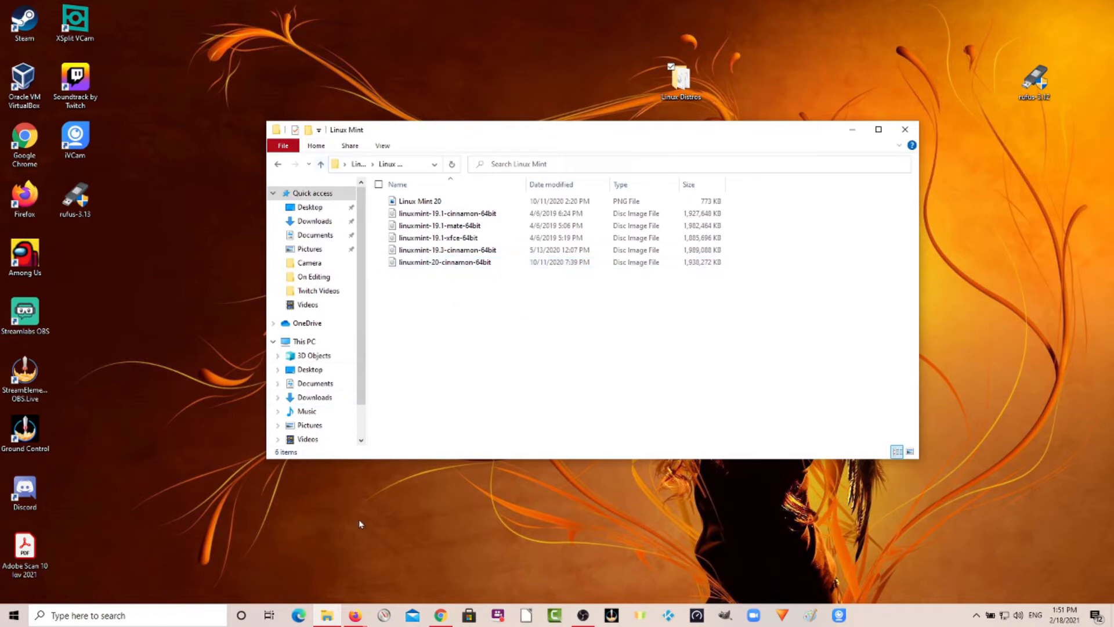
{"action": "left_click", "coordinate": [441, 616]}
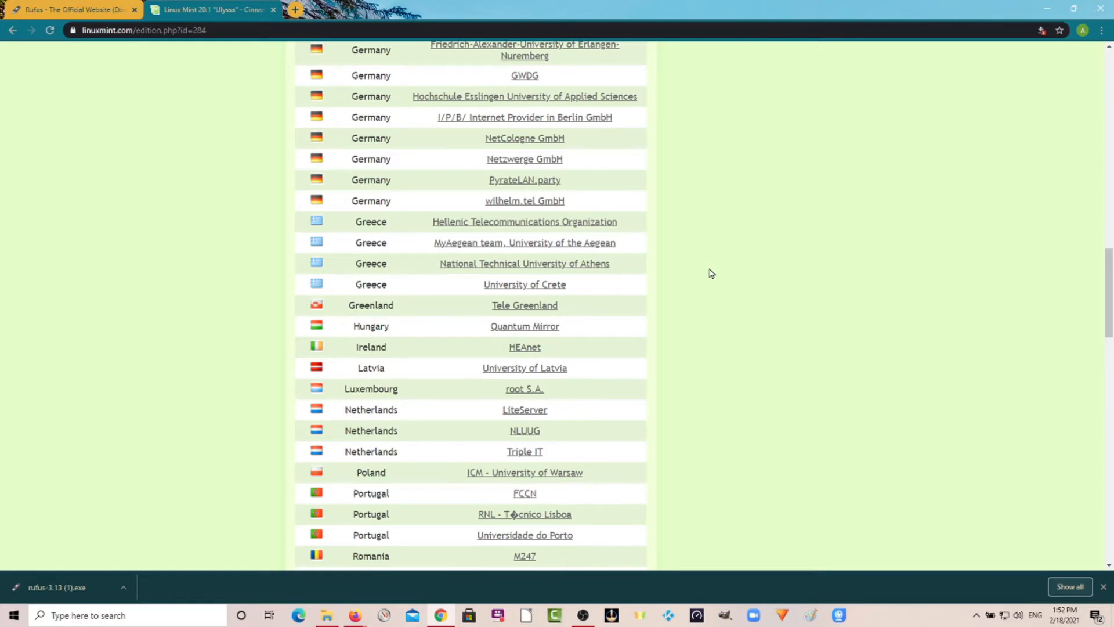
{"action": "left_click", "coordinate": [1047, 12]}
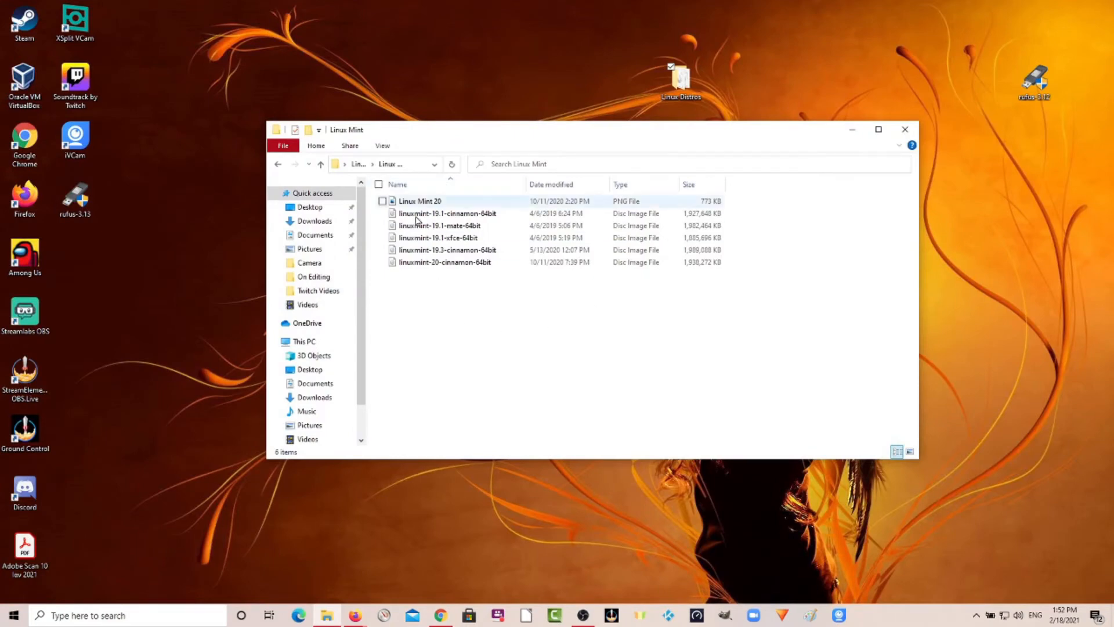
{"action": "left_click", "coordinate": [322, 164]}
{"action": "left_click", "coordinate": [322, 164]}
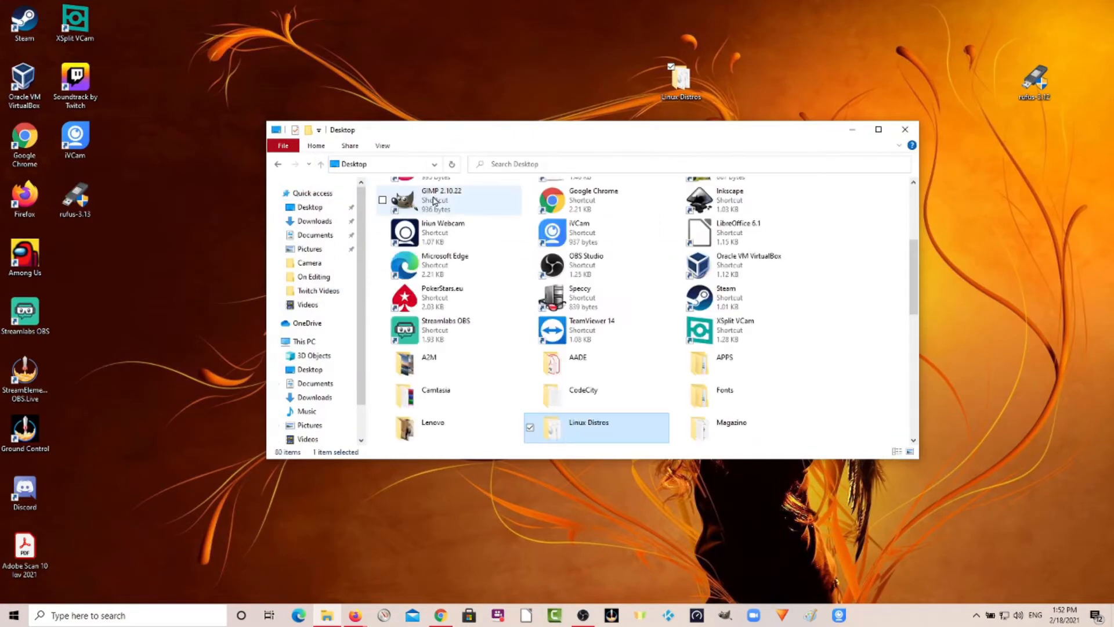
{"action": "double_click", "coordinate": [584, 426]}
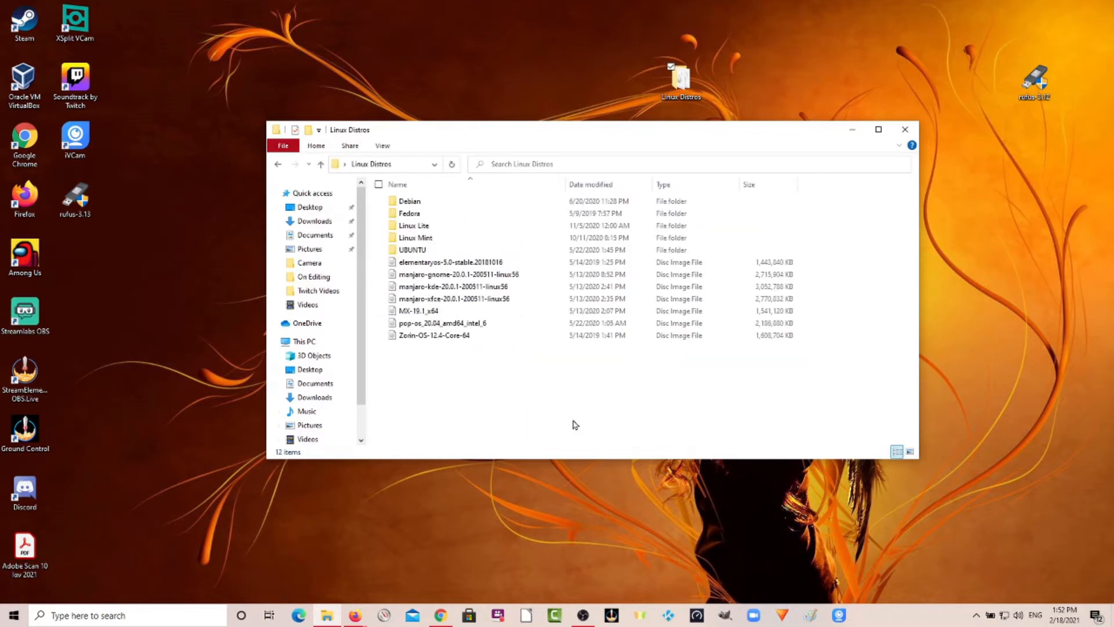
{"action": "double_click", "coordinate": [430, 239]}
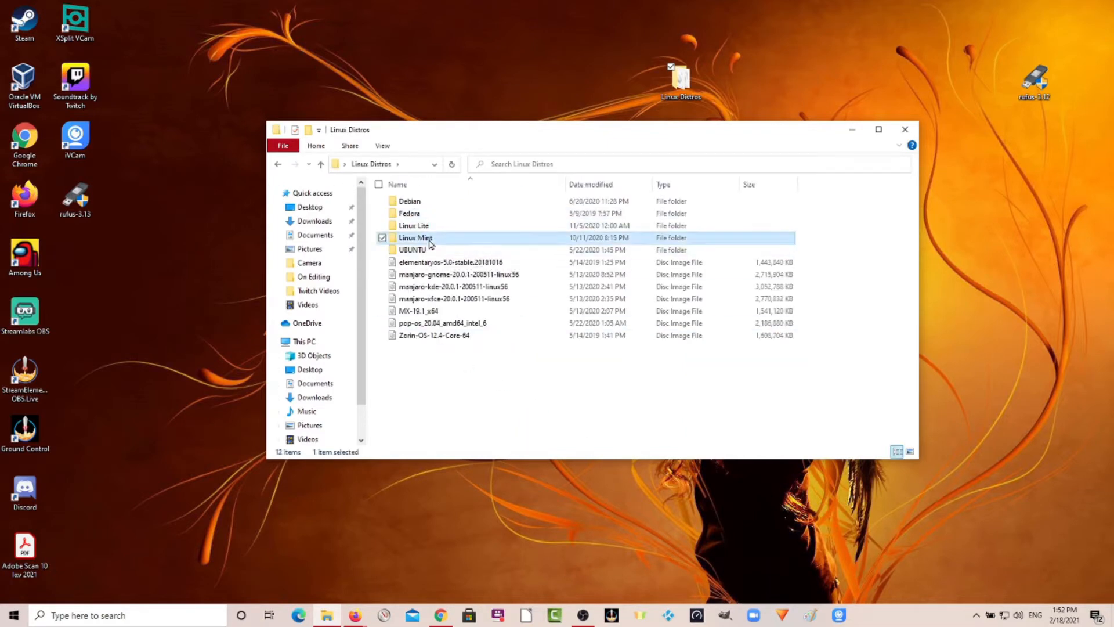
Select the linuxmint-20-cinnamon-64bit disc image file and toggle the window's maximized size.
{"action": "left_click", "coordinate": [464, 263]}
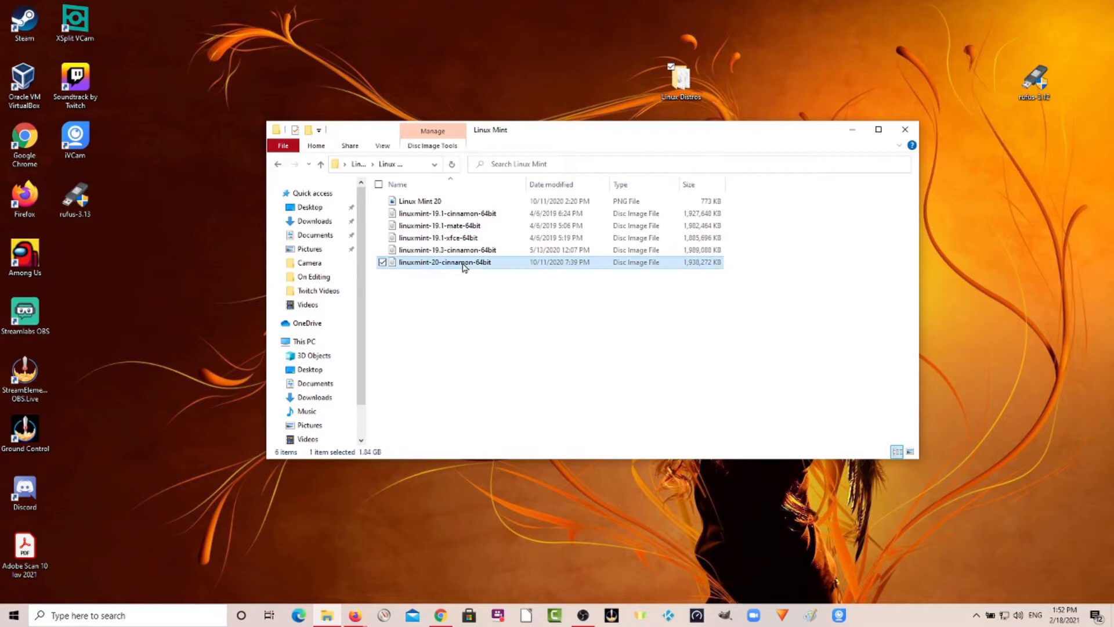
{"action": "double_click", "coordinate": [542, 137]}
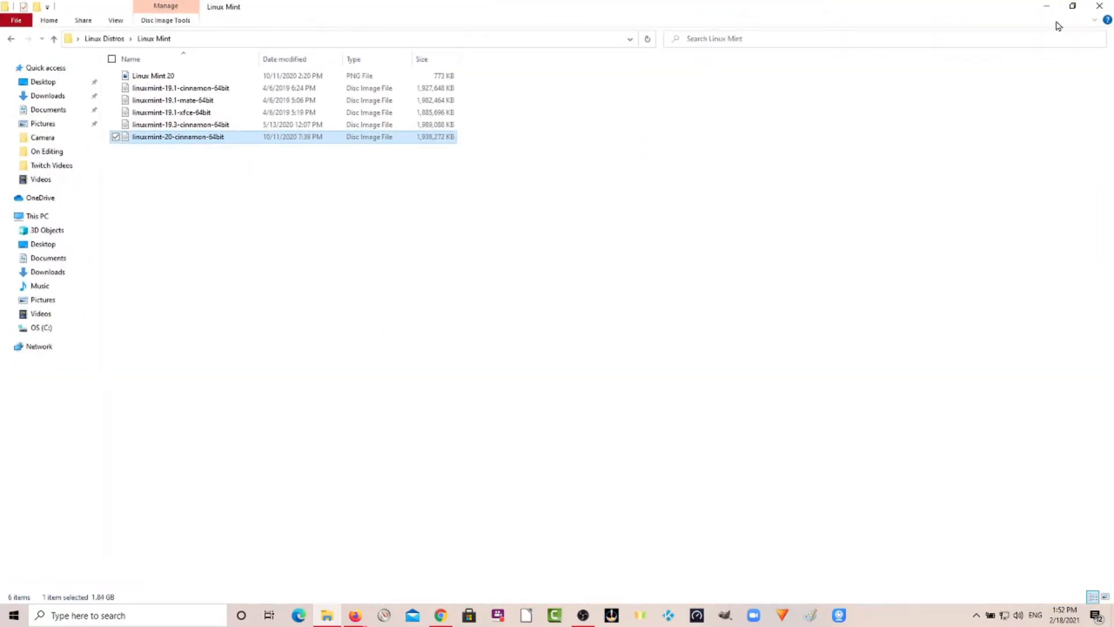
{"action": "left_click", "coordinate": [1072, 6]}
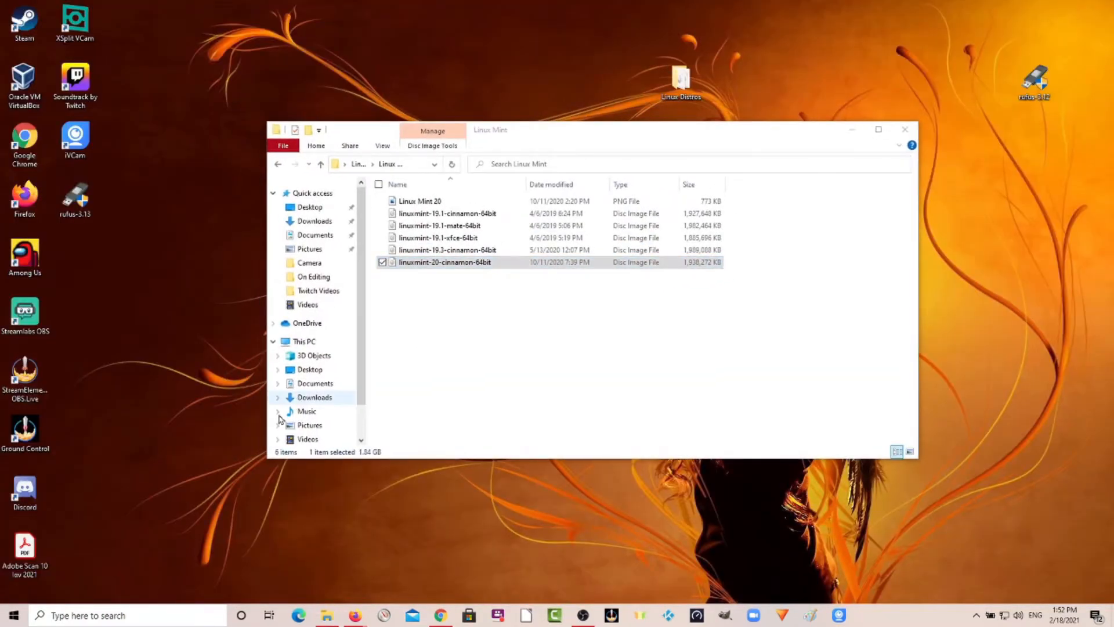
Launch the downloaded rufus-3.13 program from the browser's download bar, minimize the browser and move the Rufus window up.
{"action": "left_click", "coordinate": [78, 203]}
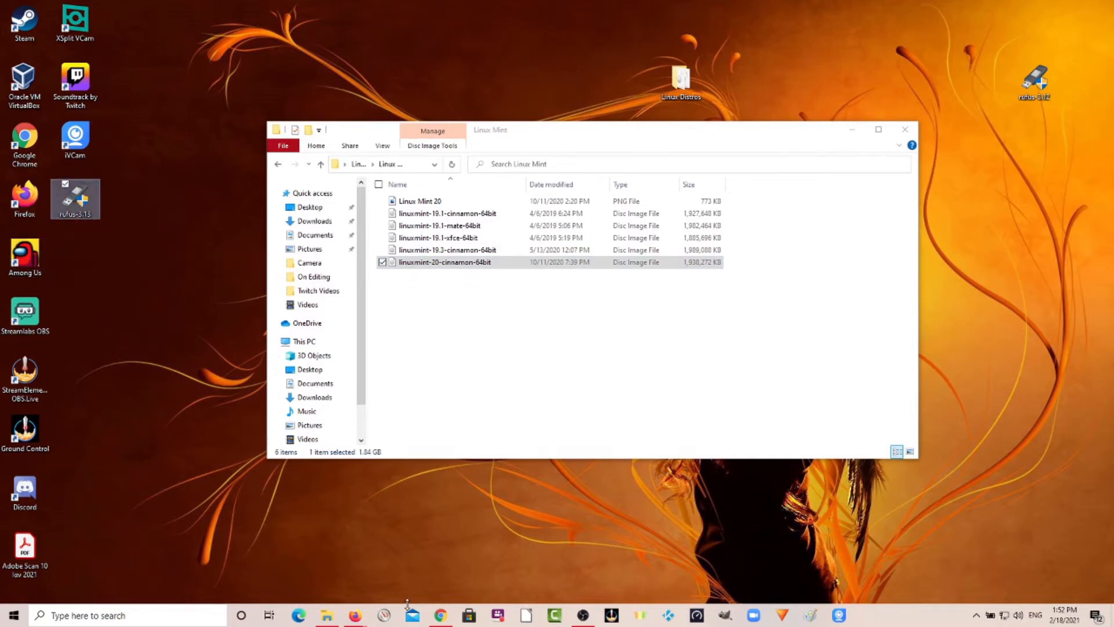
{"action": "left_click", "coordinate": [439, 616]}
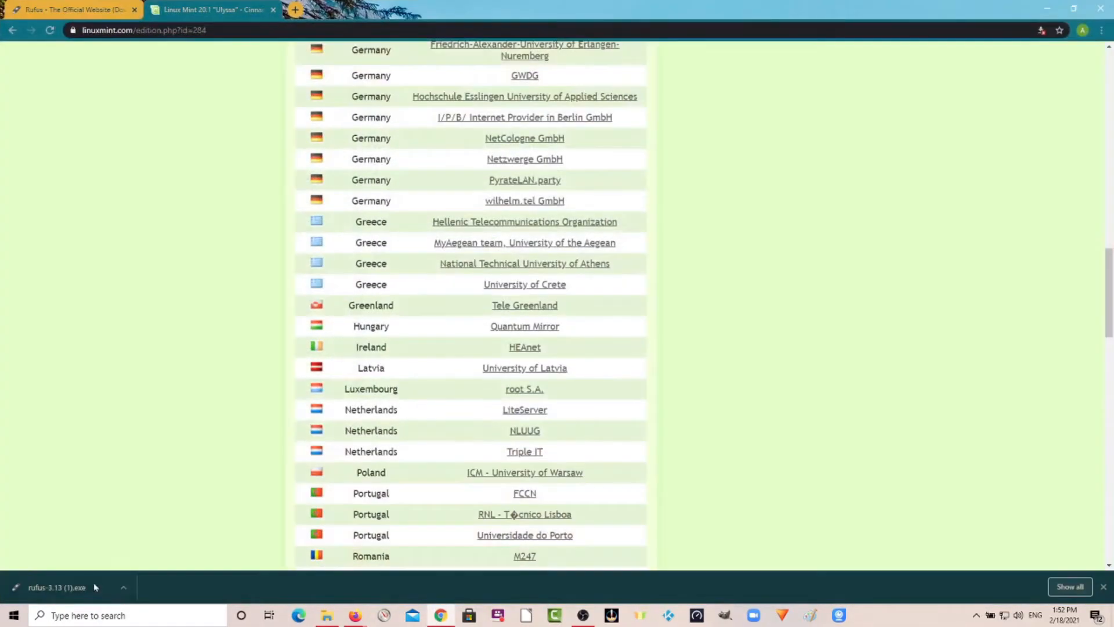
{"action": "left_click", "coordinate": [71, 590]}
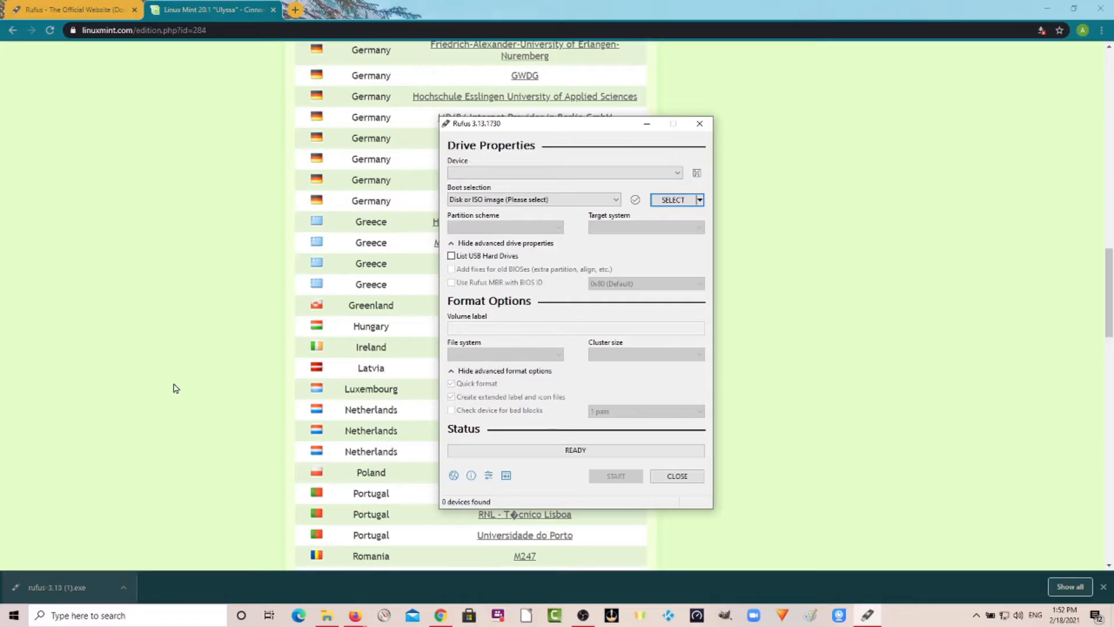
{"action": "left_click", "coordinate": [1047, 16]}
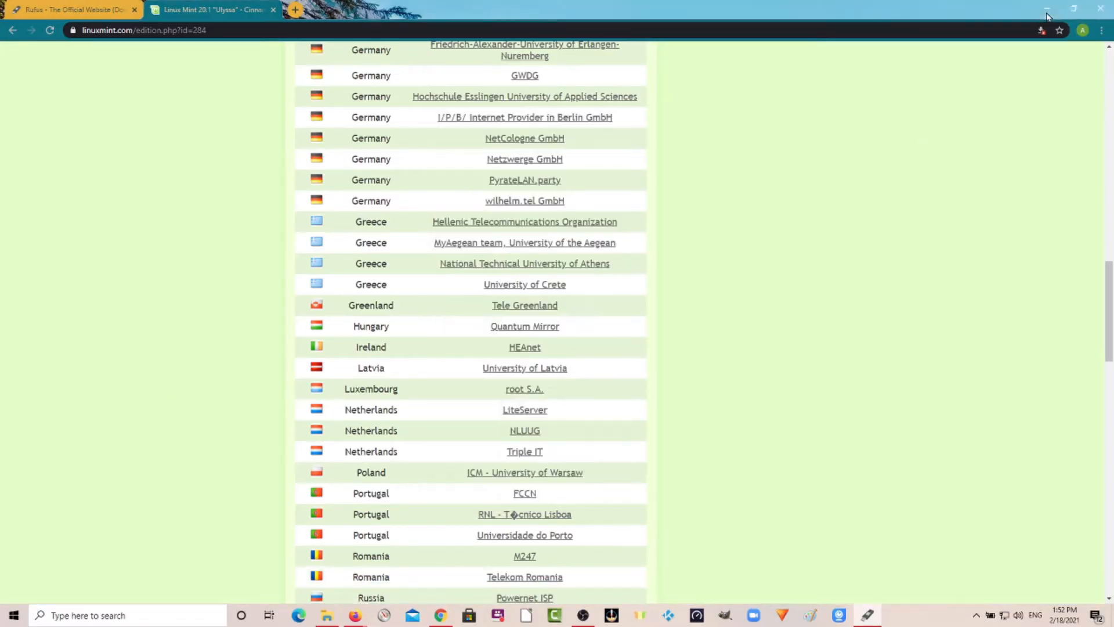
{"action": "left_click", "coordinate": [1047, 15]}
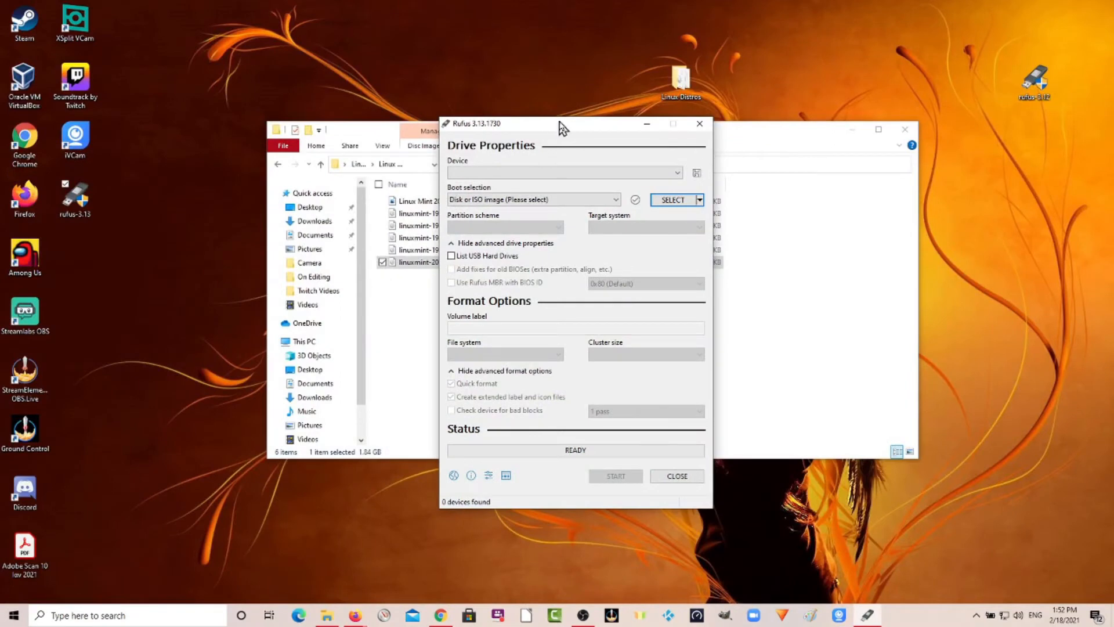
{"action": "left_click_drag", "start_coordinate": [562, 127], "coordinate": [687, 64]}
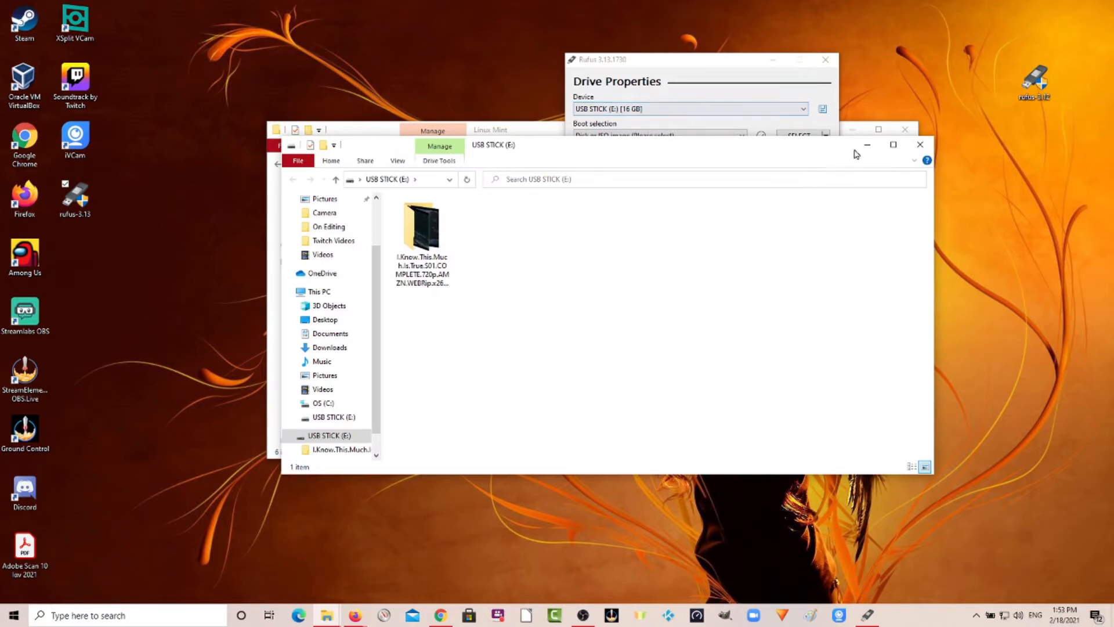
Close the USB stick window and select the linuxmint-20-cinnamon-64bit image from Desktop > Linux Distros > Linux Mint as the boot image.
{"action": "left_click", "coordinate": [920, 145]}
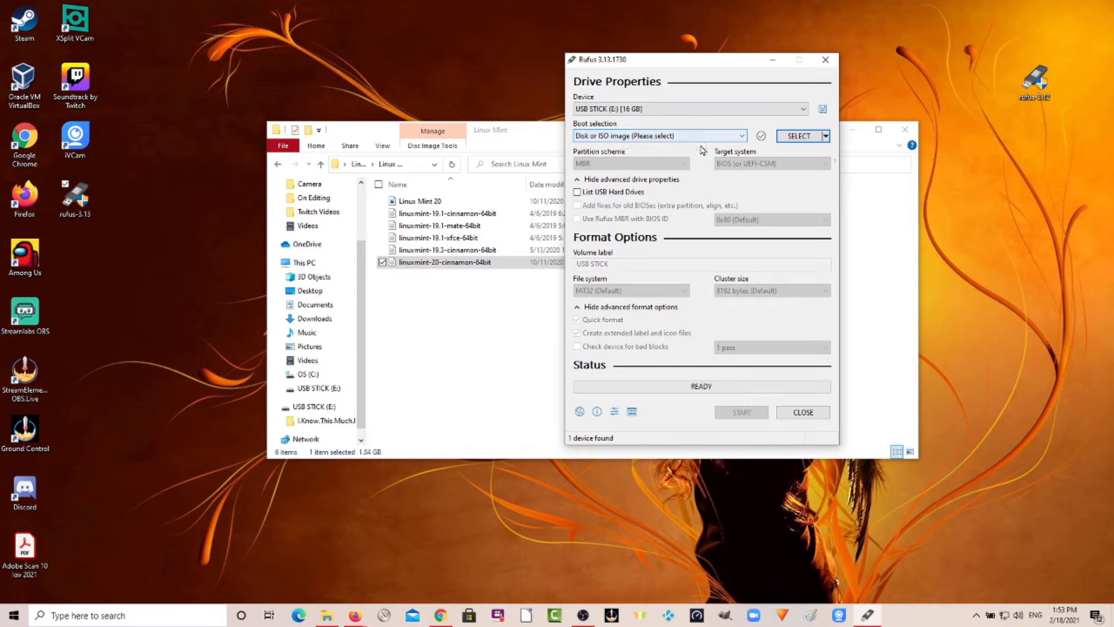
{"action": "left_click", "coordinate": [798, 140]}
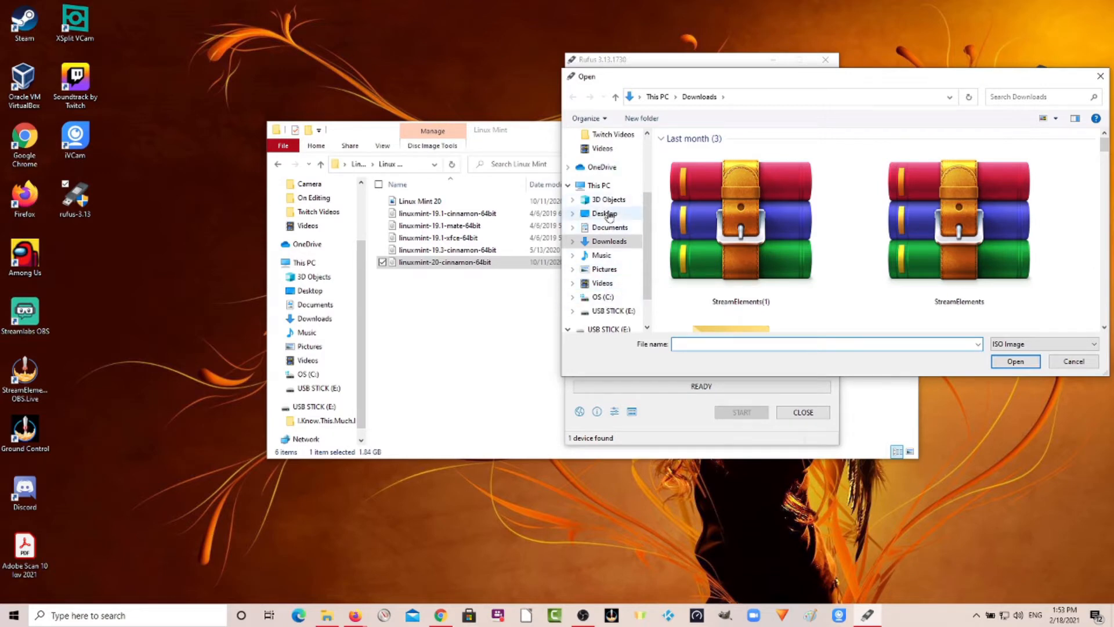
{"action": "left_click", "coordinate": [607, 214]}
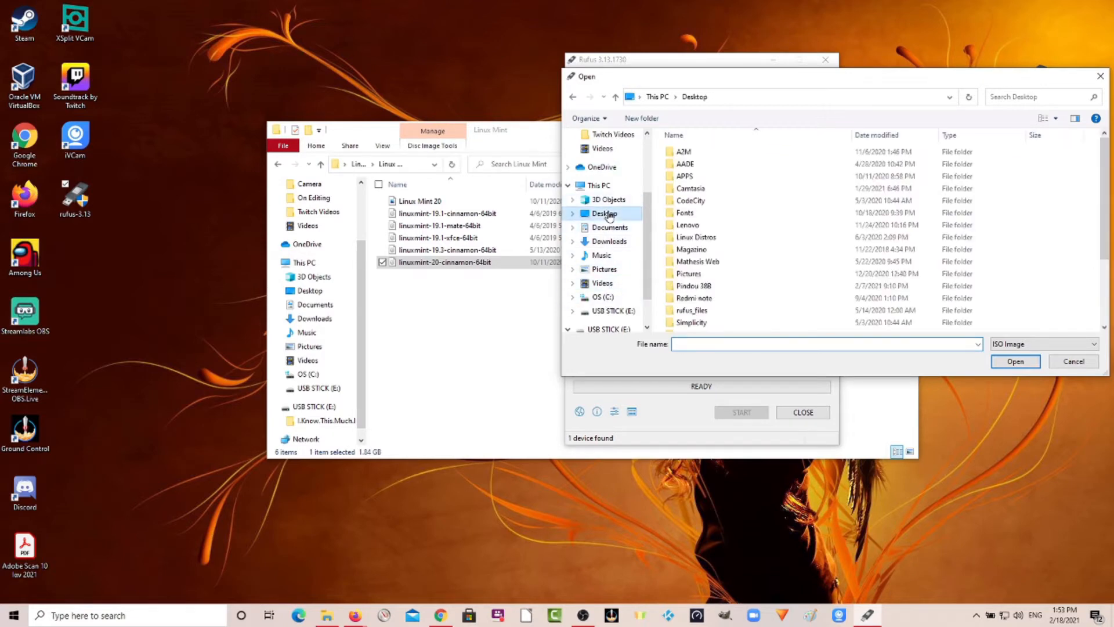
{"action": "double_click", "coordinate": [705, 239]}
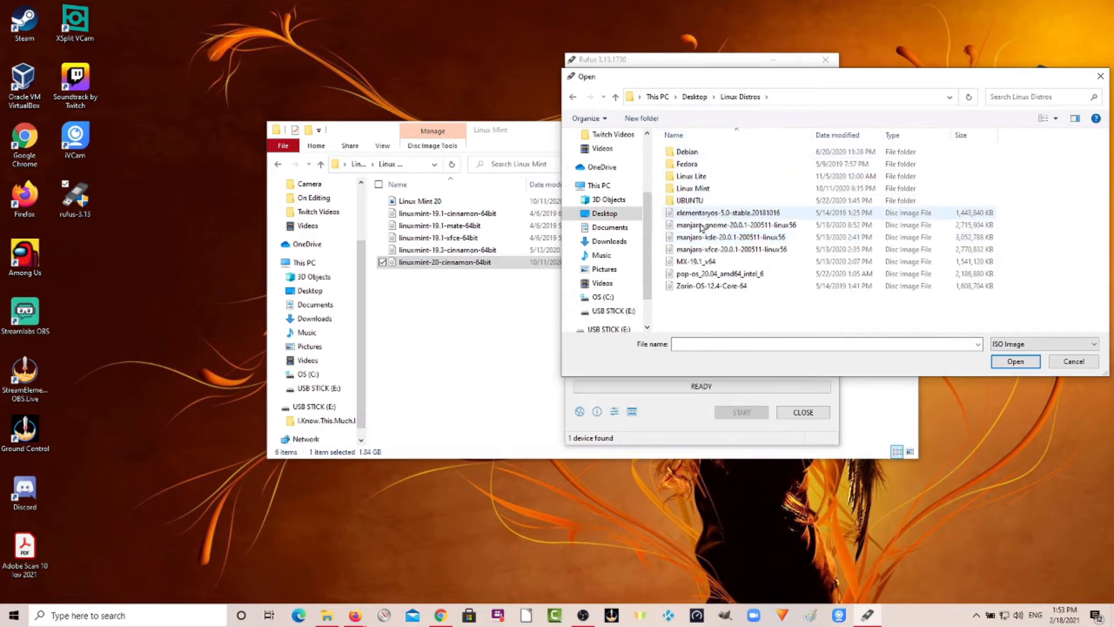
{"action": "double_click", "coordinate": [701, 189]}
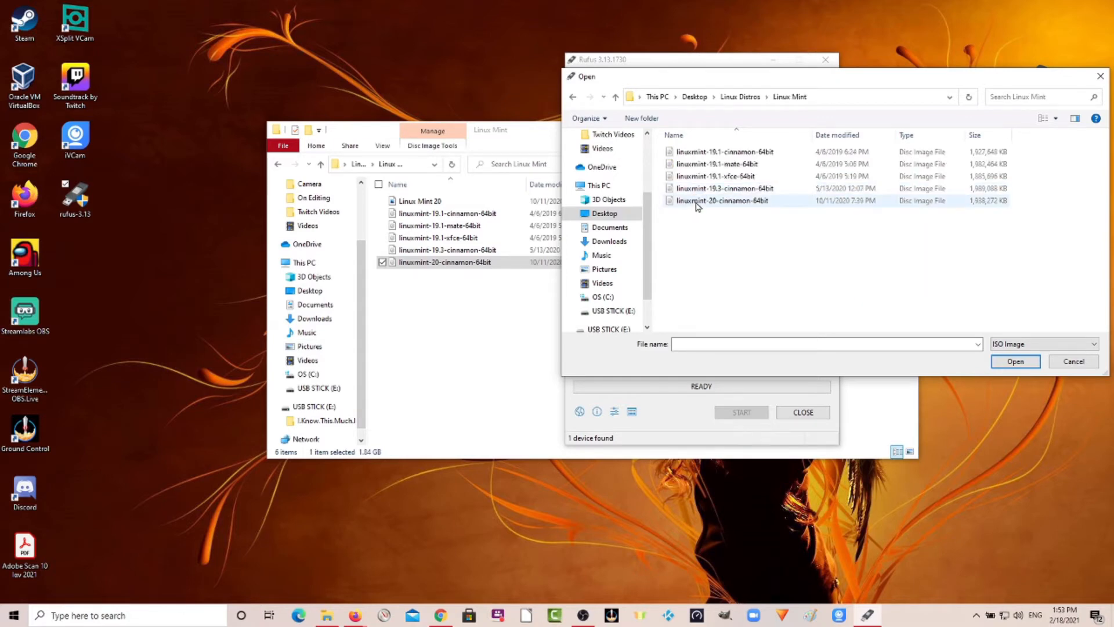
{"action": "double_click", "coordinate": [698, 202]}
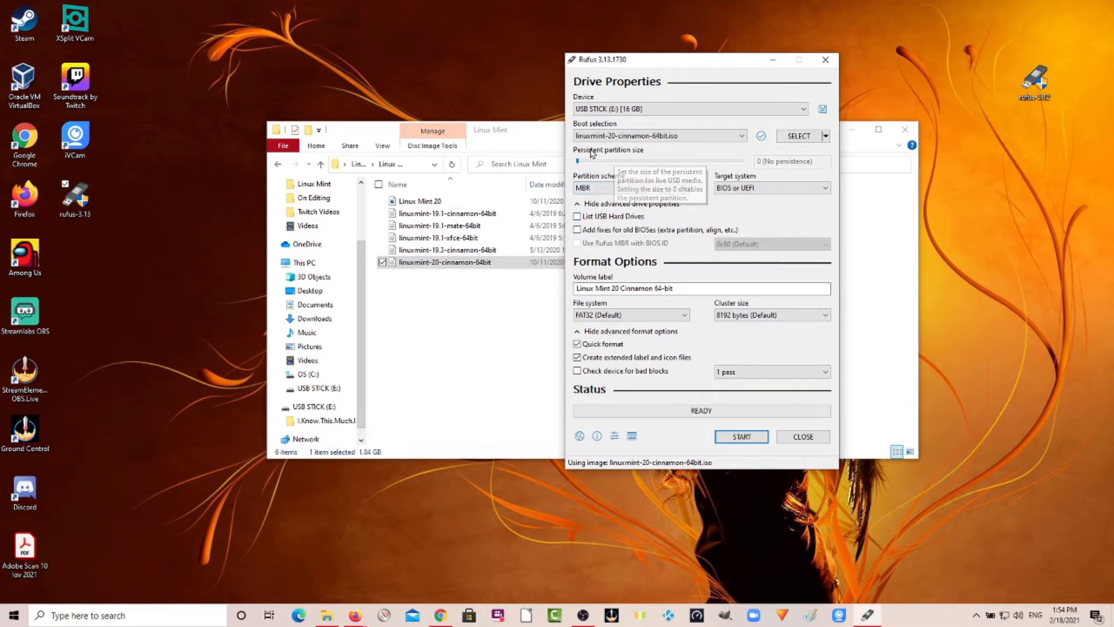
Hide the file explorer window and set the persistent partition size slider to 4 GB.
{"action": "left_click", "coordinate": [530, 136]}
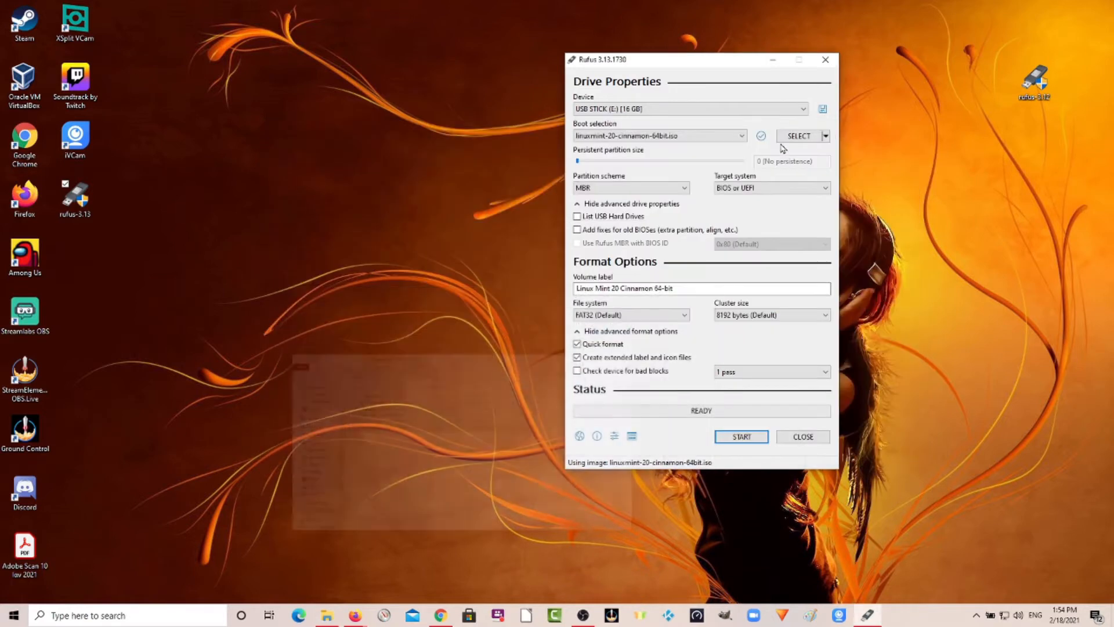
{"action": "left_click", "coordinate": [851, 130]}
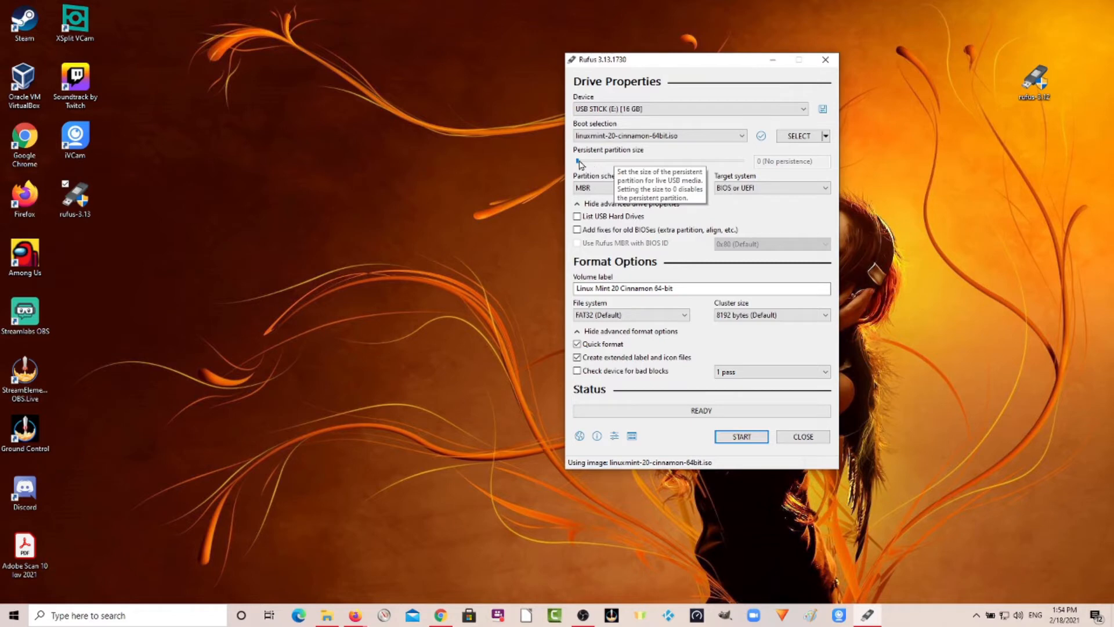
{"action": "left_click_drag", "start_coordinate": [584, 162], "coordinate": [620, 163]}
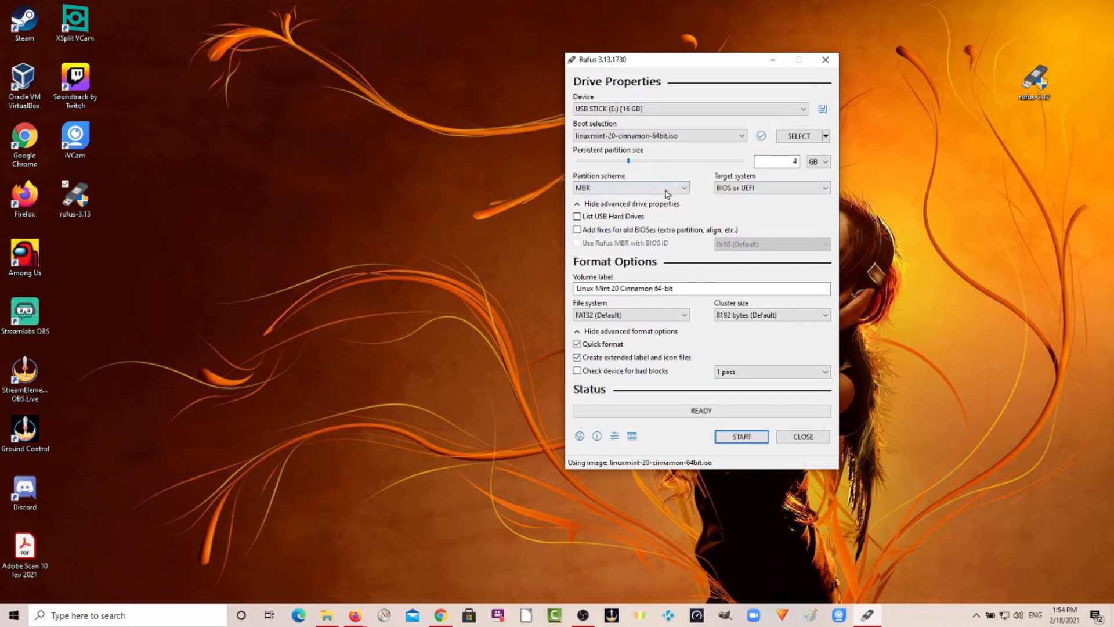
{"action": "key", "text": "alt+f"}
Choose 8192 bytes (Default) as the cluster size and briefly tick then untick Check device for bad blocks.
{"action": "left_click", "coordinate": [823, 318]}
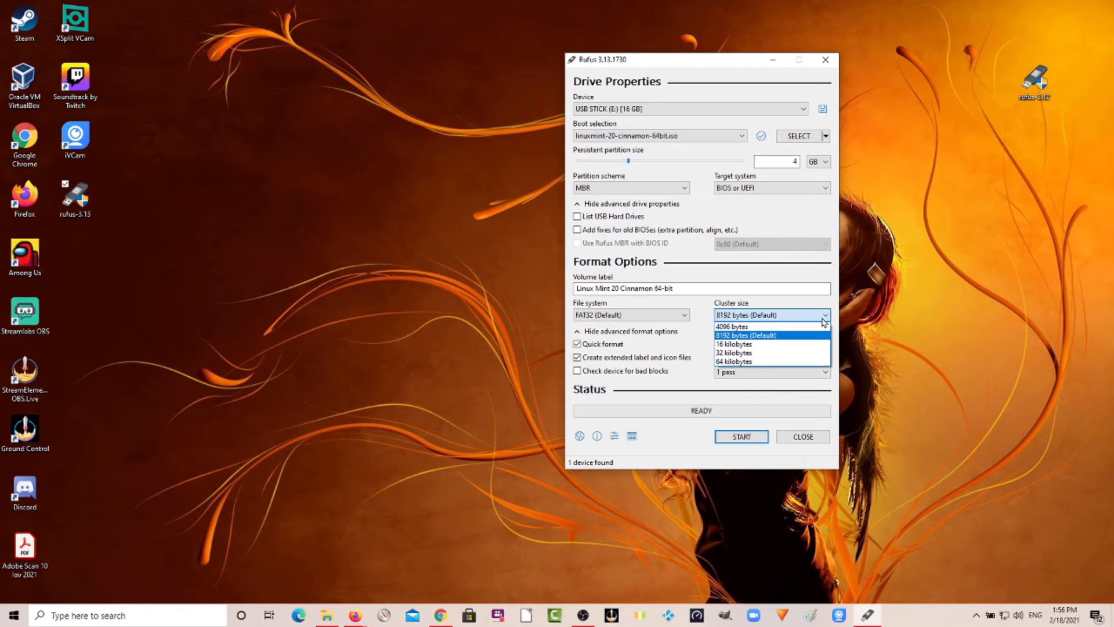
{"action": "left_click", "coordinate": [777, 336]}
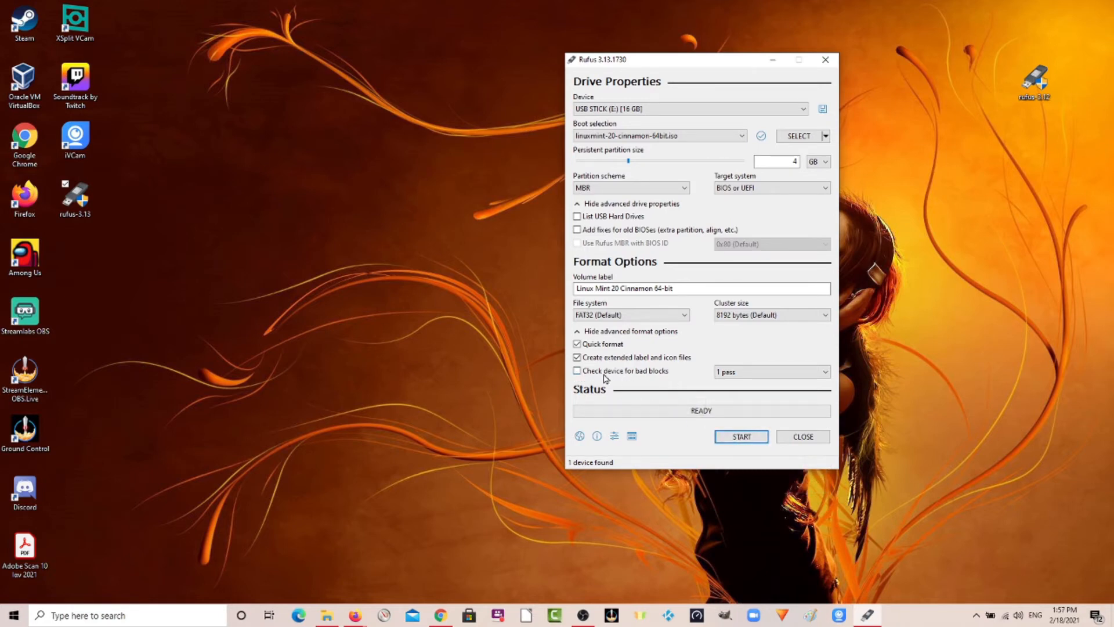
{"action": "left_click", "coordinate": [579, 371]}
{"action": "left_click", "coordinate": [576, 372]}
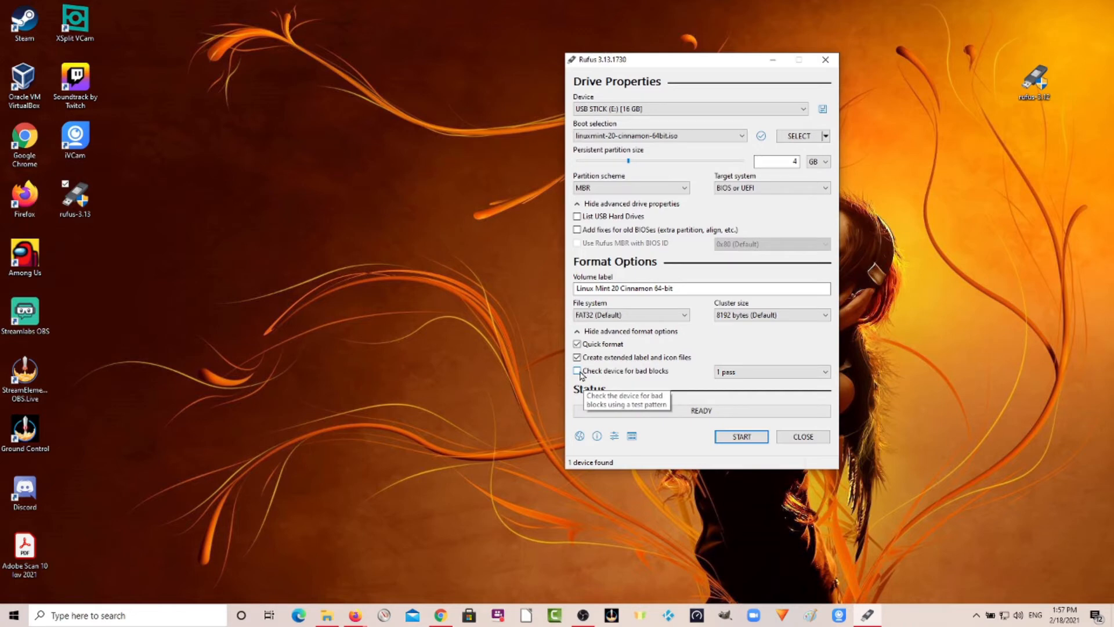
Start writing the USB drive, accepting the Syslinux file download and the data-loss warning, and dismiss the drive error.
{"action": "left_click", "coordinate": [734, 440]}
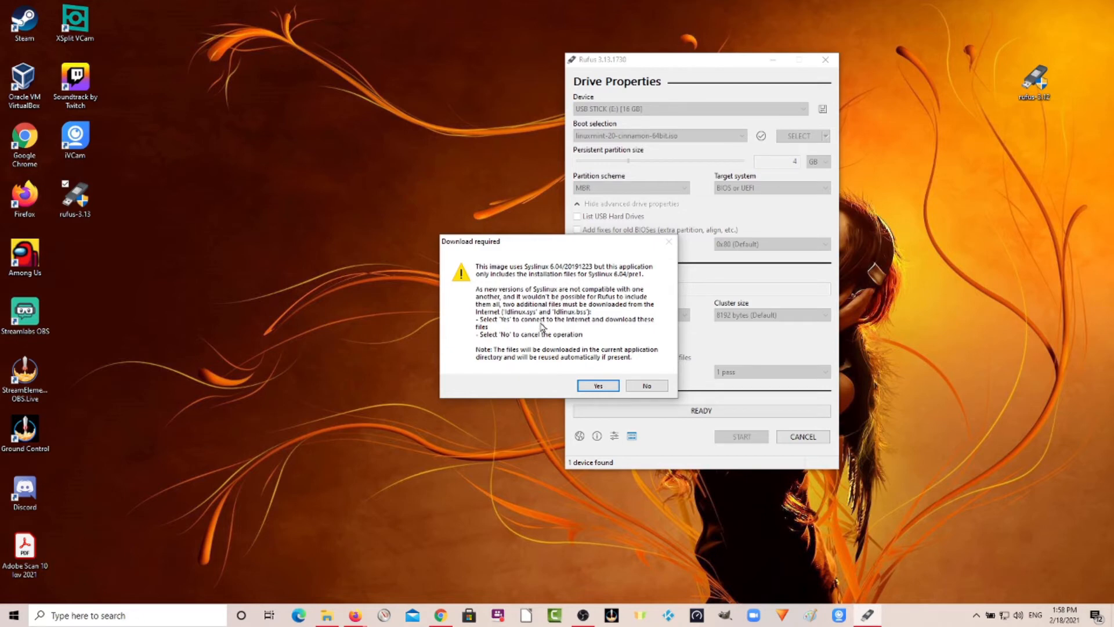
{"action": "left_click", "coordinate": [598, 386]}
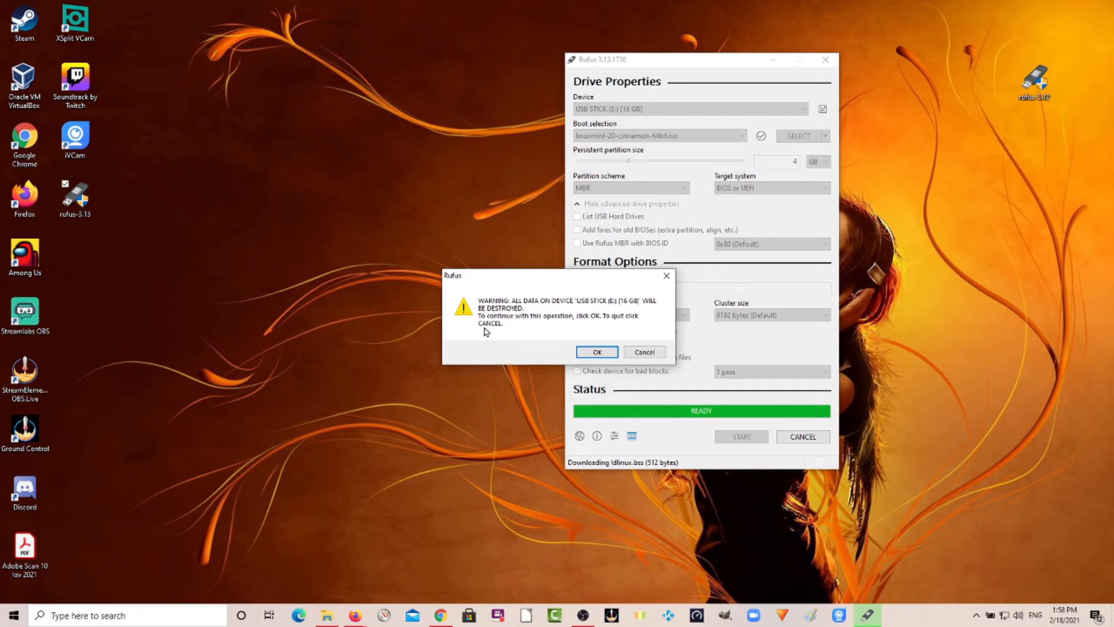
{"action": "left_click", "coordinate": [595, 353]}
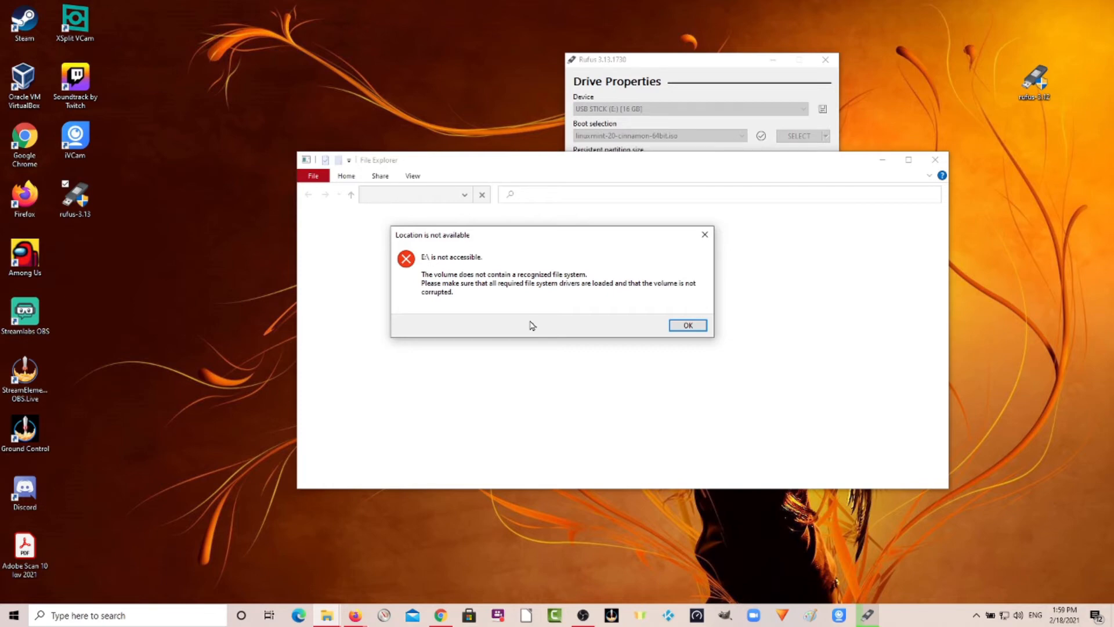
{"action": "left_click", "coordinate": [687, 325]}
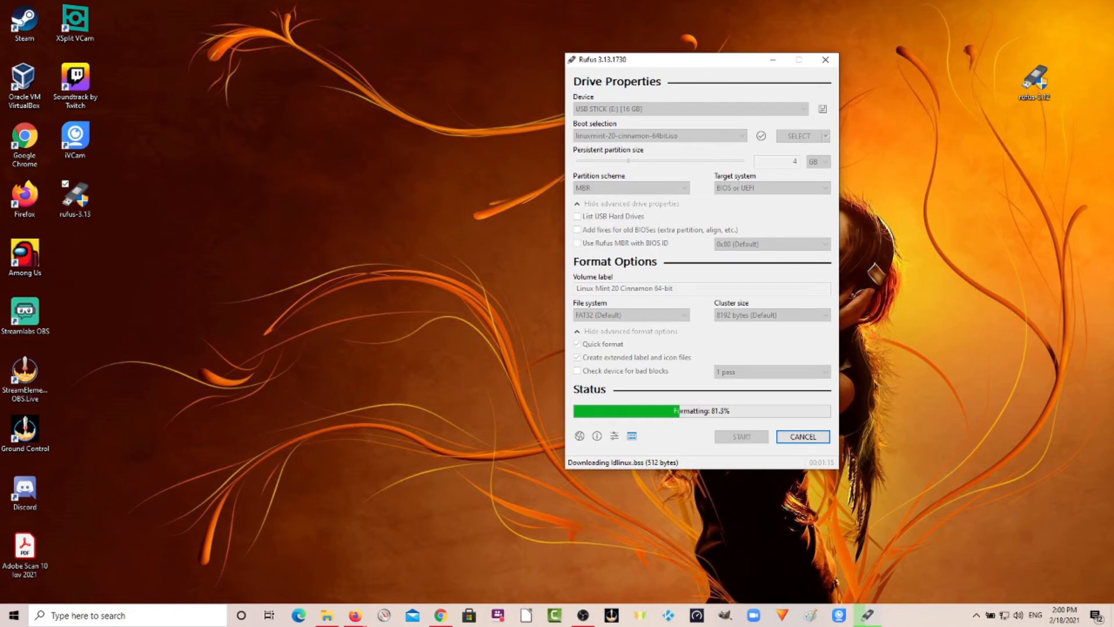
Switch to the browser, open a new tab, and minimize the browser again.
{"action": "key", "text": "alt+Tab"}
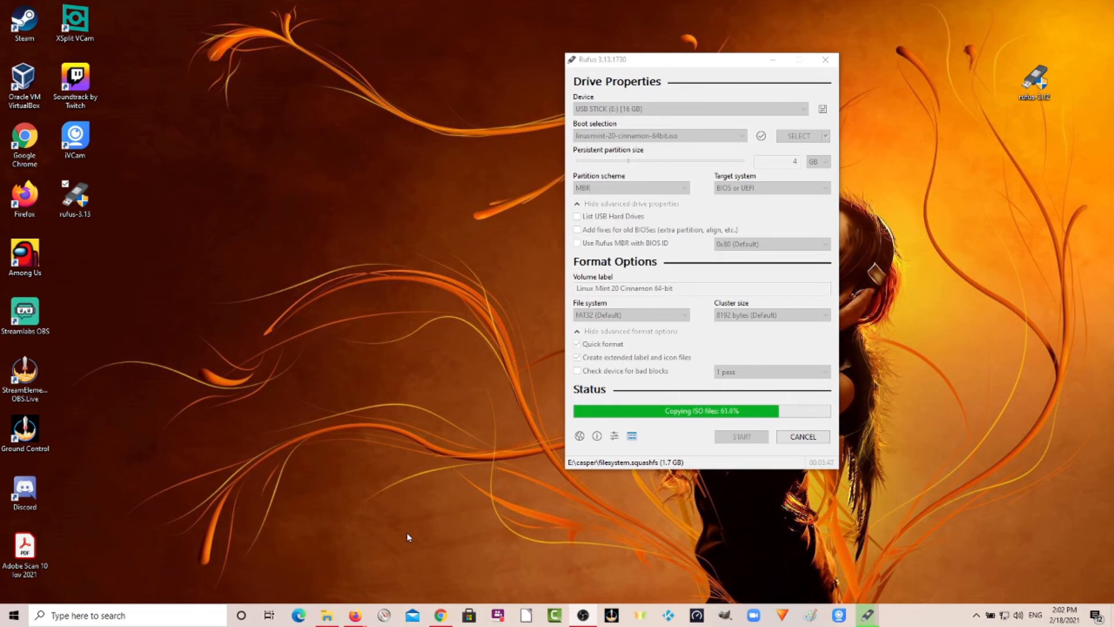
{"action": "mouse_move", "coordinate": [443, 617]}
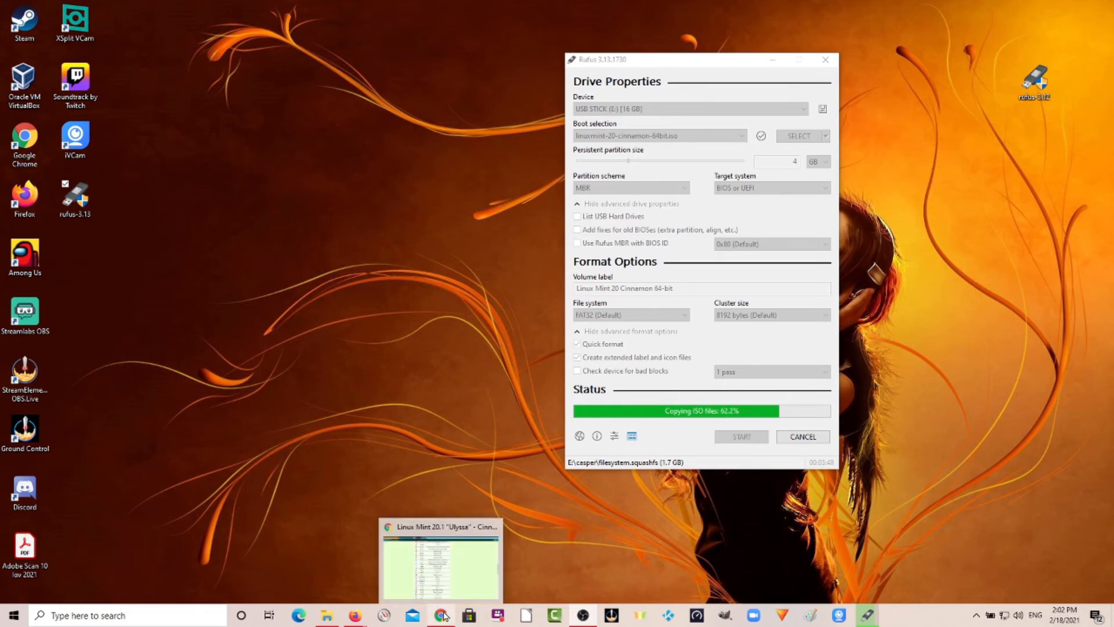
{"action": "left_click", "coordinate": [444, 616]}
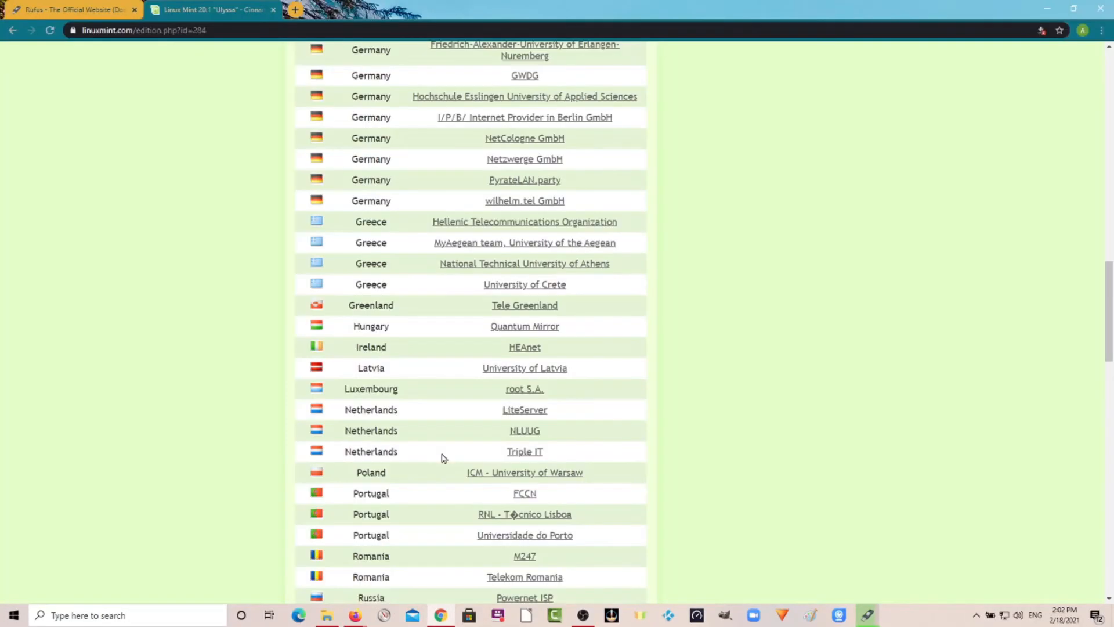
{"action": "left_click", "coordinate": [294, 10]}
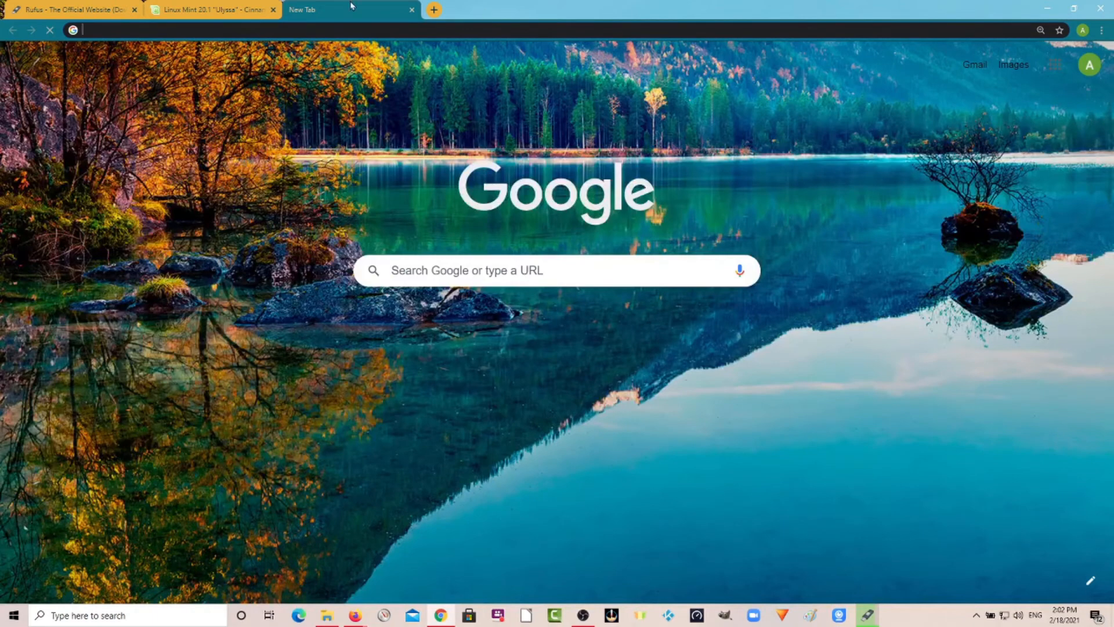
{"action": "left_click", "coordinate": [1047, 8]}
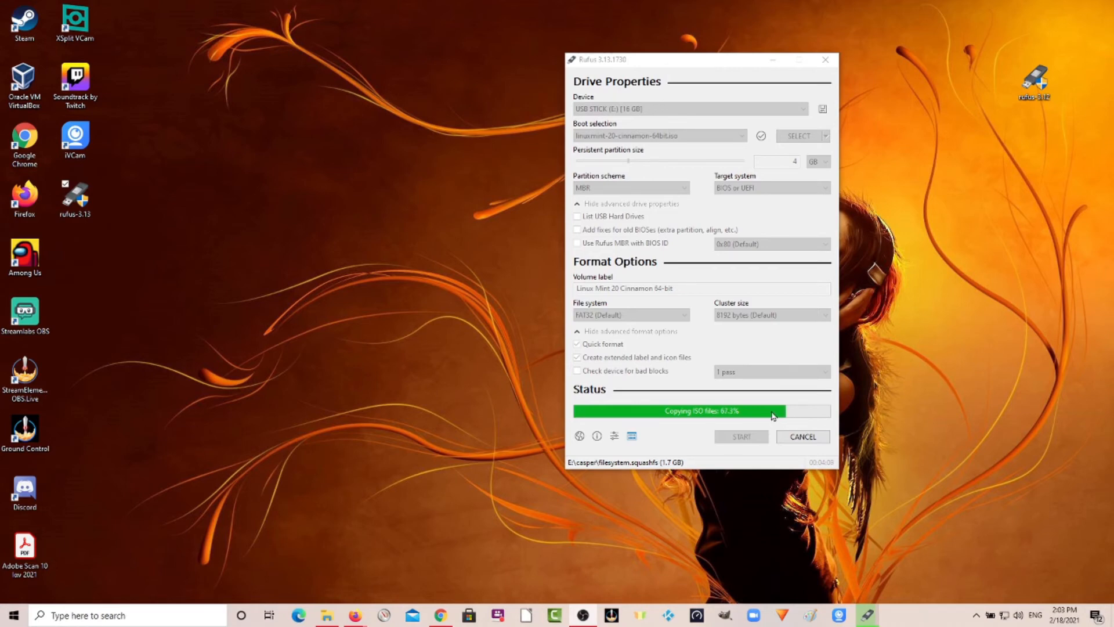
Restore the browser to a smaller window and place it beside the Rufus window so both are visible.
{"action": "left_click", "coordinate": [440, 617]}
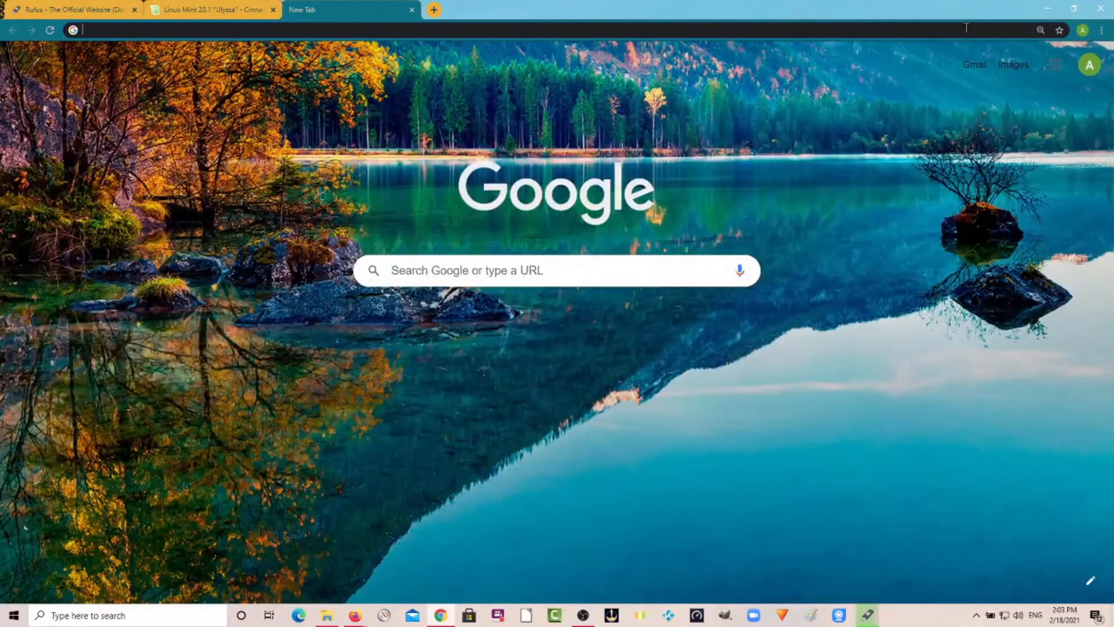
{"action": "left_click", "coordinate": [1074, 8]}
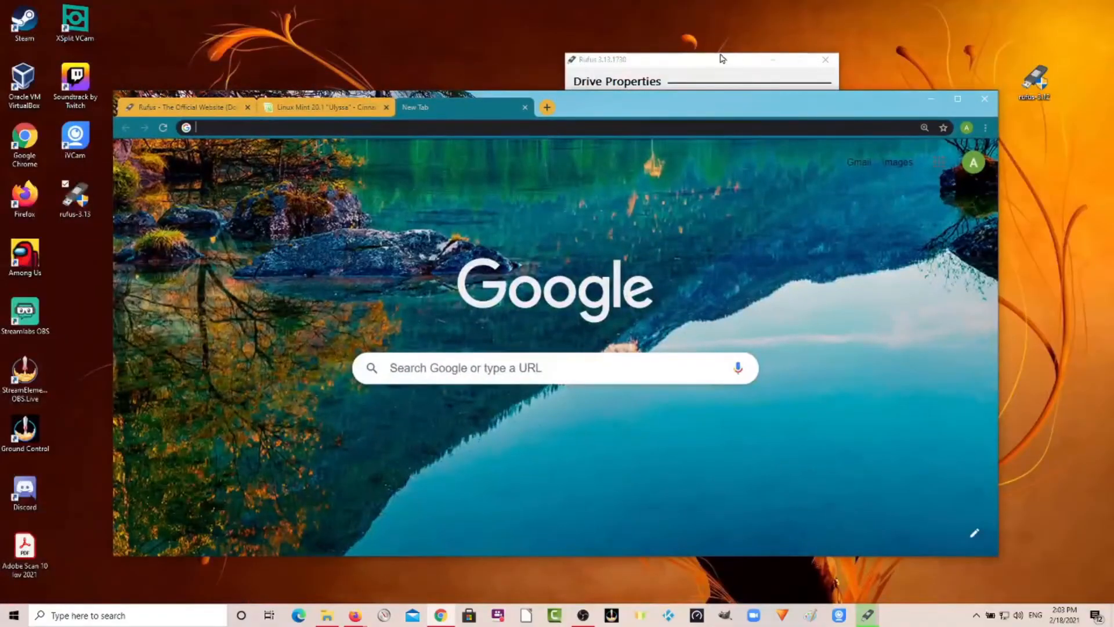
{"action": "left_click_drag", "start_coordinate": [721, 58], "coordinate": [1007, 77]}
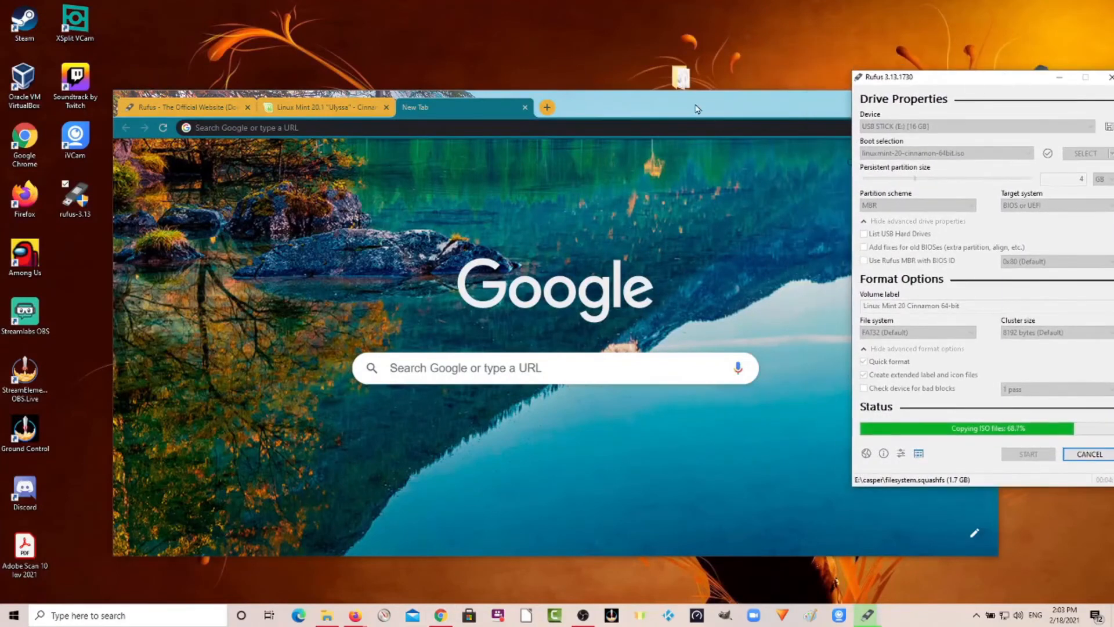
{"action": "left_click_drag", "start_coordinate": [696, 104], "coordinate": [551, 73]}
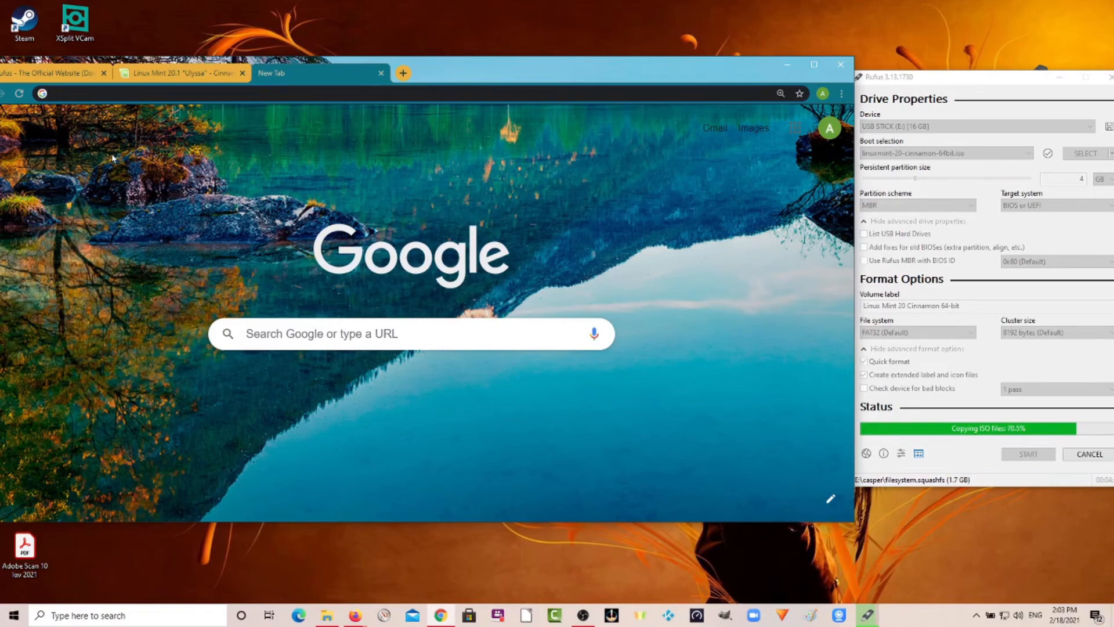
Try to open thesisimplicitypost.com in the new tab.
{"action": "type", "text": "t"}
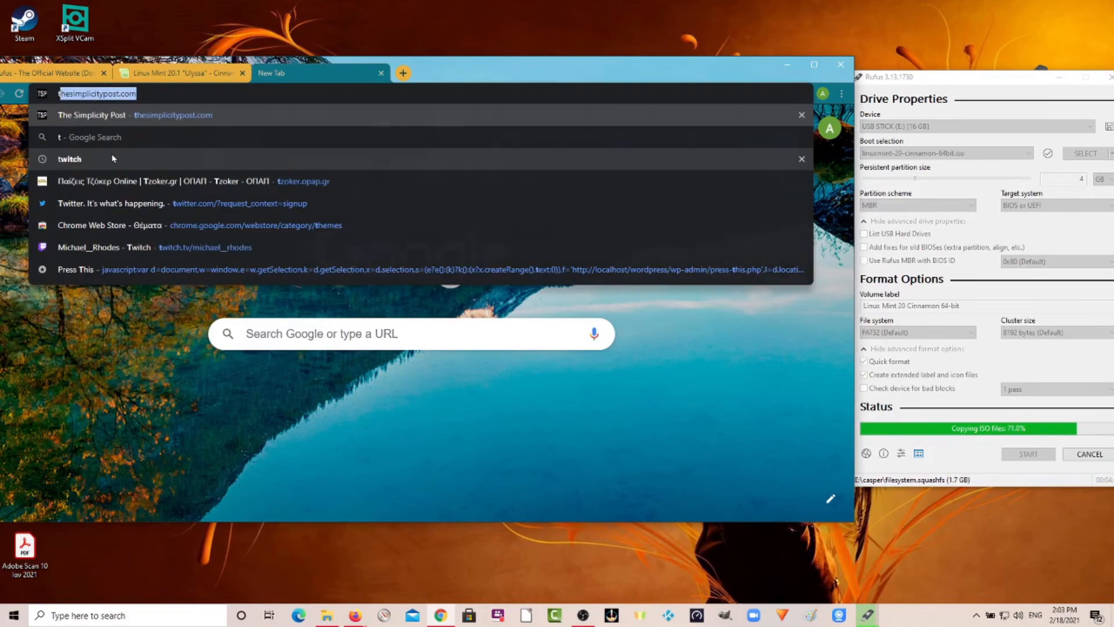
{"action": "type", "text": "hes"}
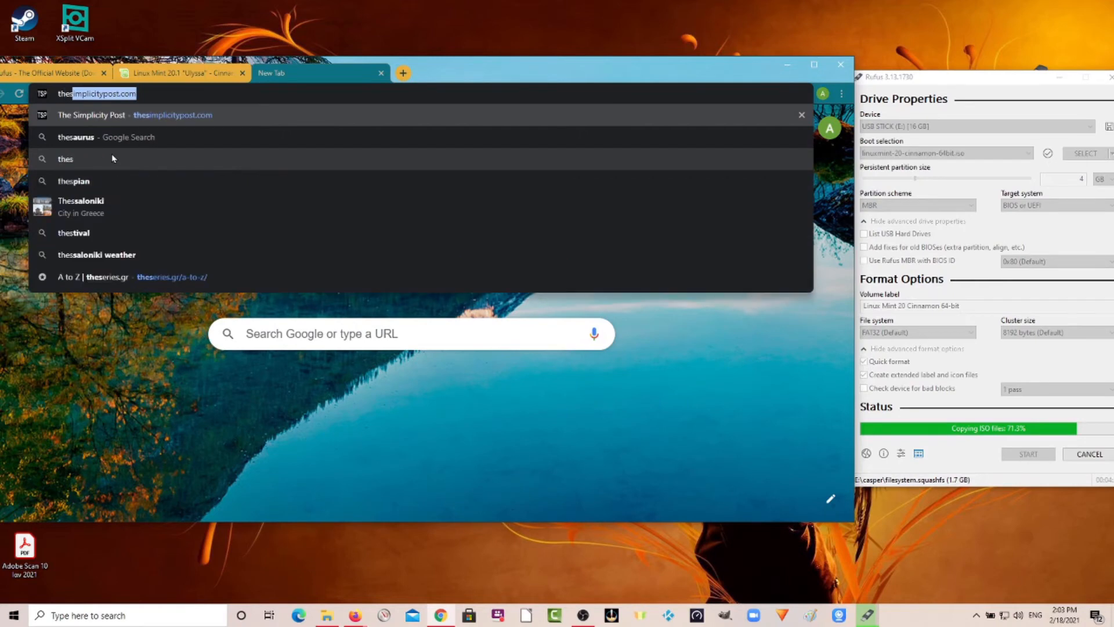
{"action": "type", "text": "isi"}
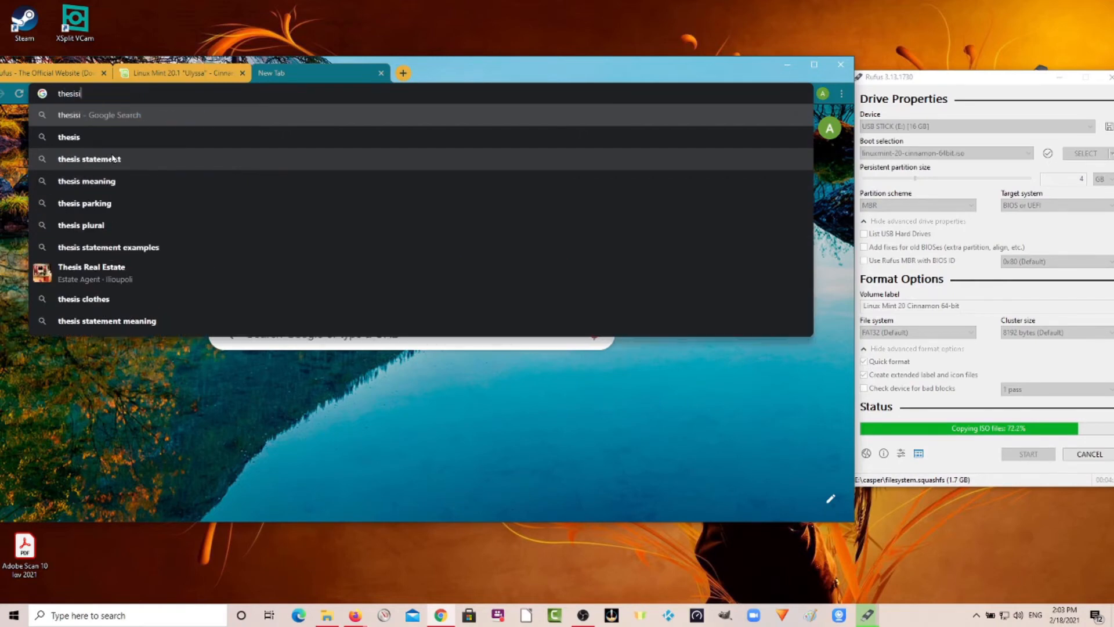
{"action": "type", "text": "mpli"}
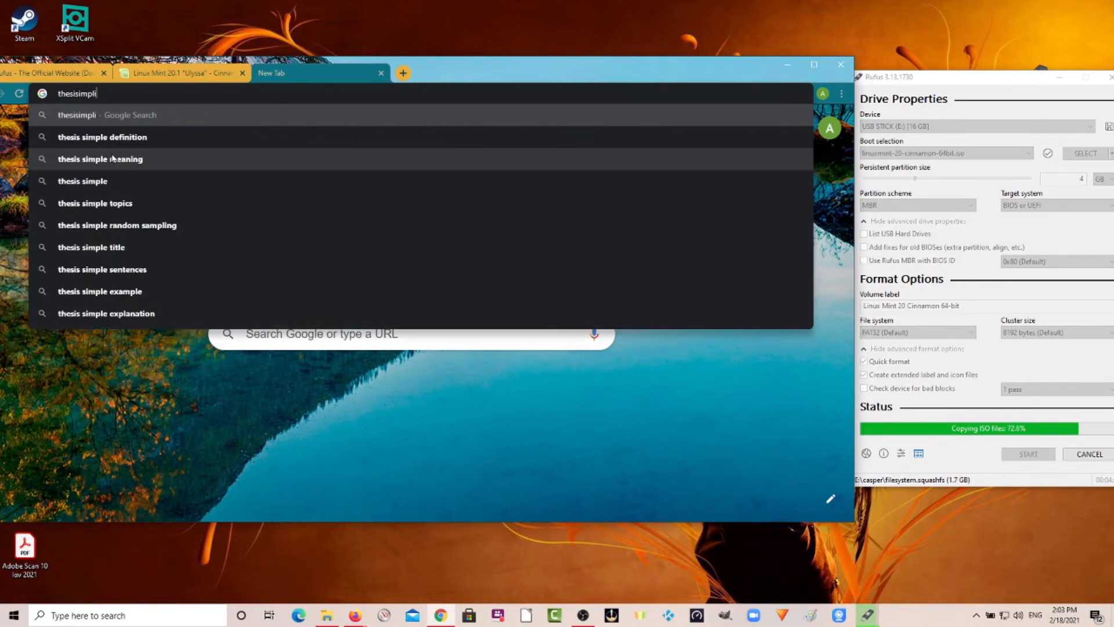
{"action": "type", "text": "city"}
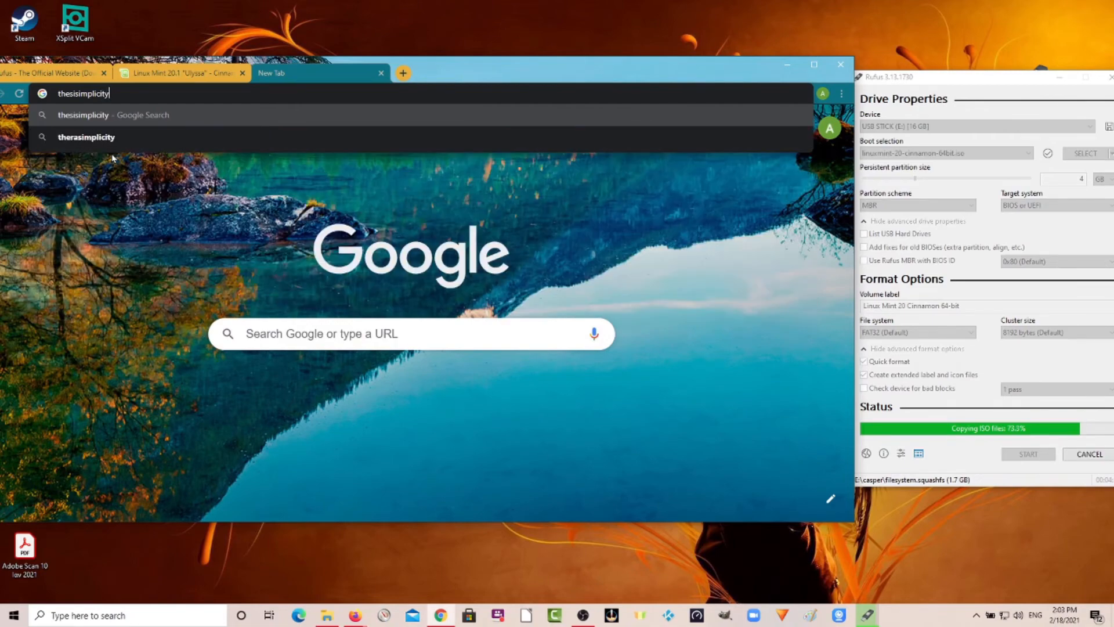
{"action": "type", "text": "post"}
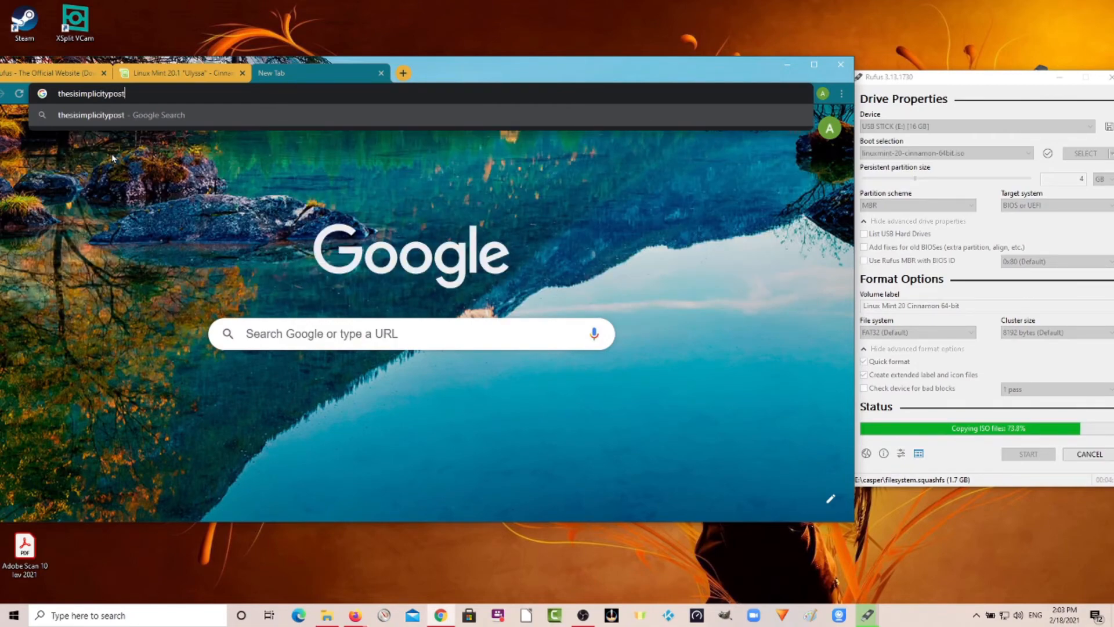
{"action": "type", "text": ".com"}
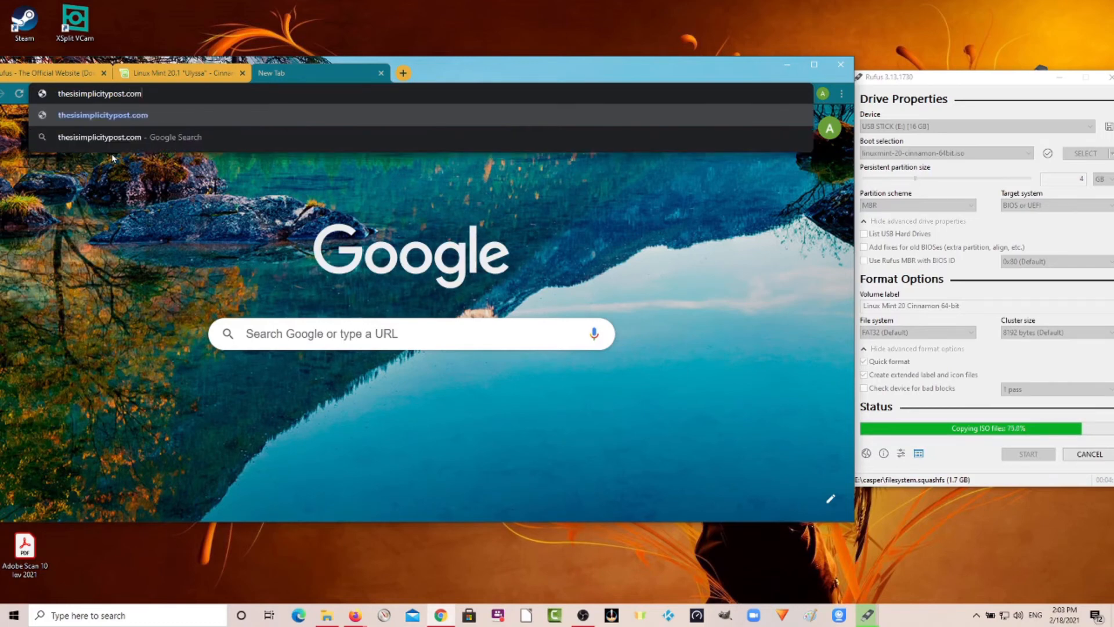
{"action": "key", "text": "Return"}
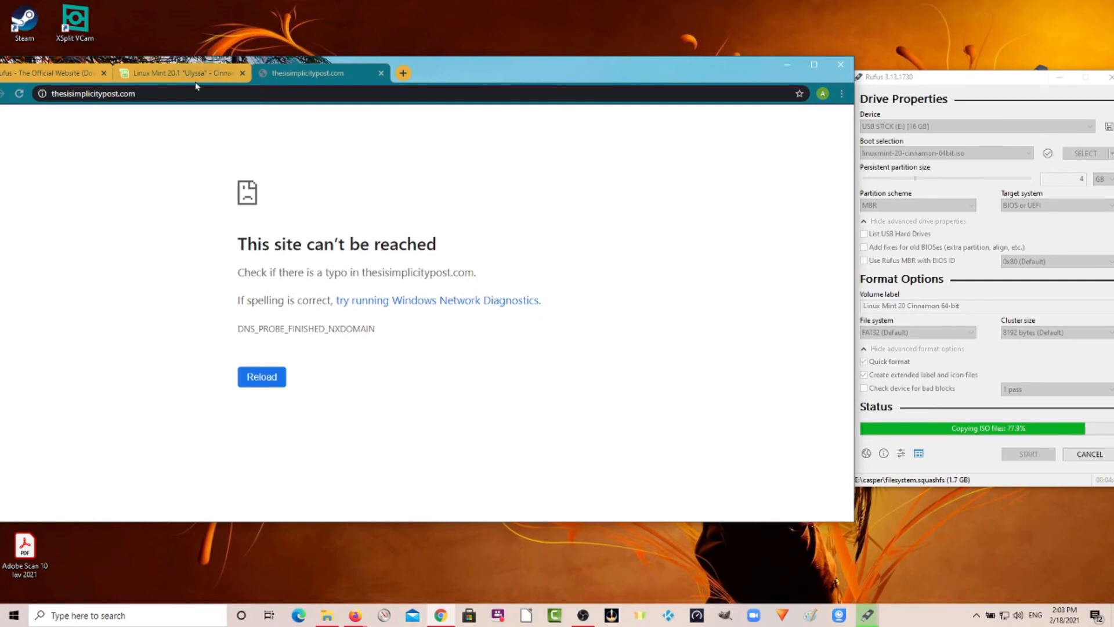
Correct the address to thesimplicitypost.com and open The Simplicity Post site.
{"action": "left_click", "coordinate": [68, 93]}
{"action": "left_click", "coordinate": [74, 94]}
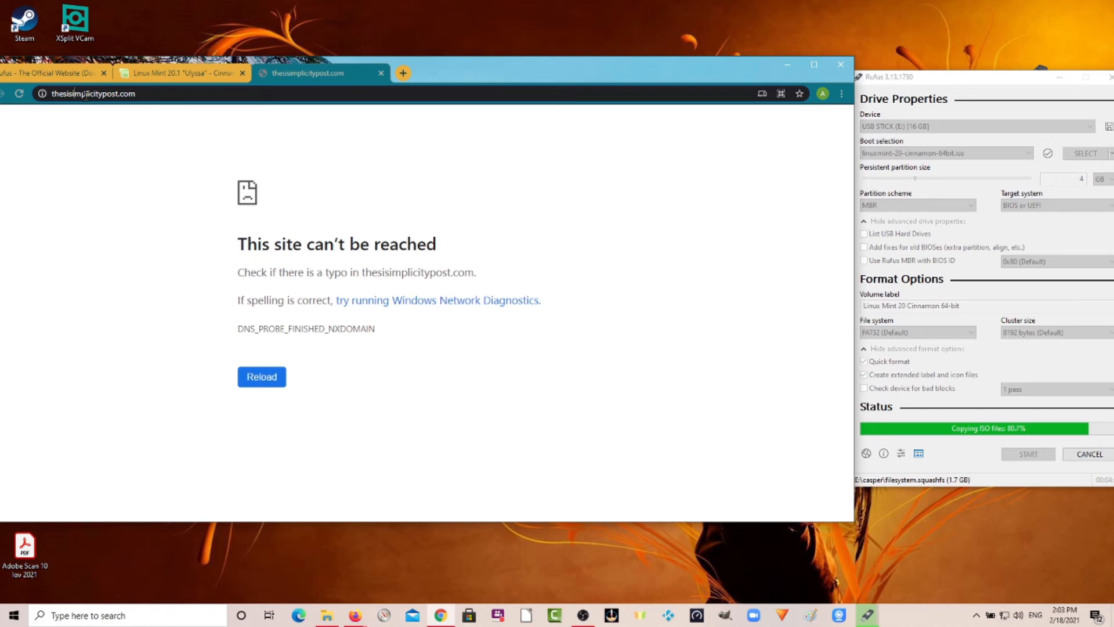
{"action": "key", "text": "BackSpace"}
{"action": "key", "text": "BackSpace"}
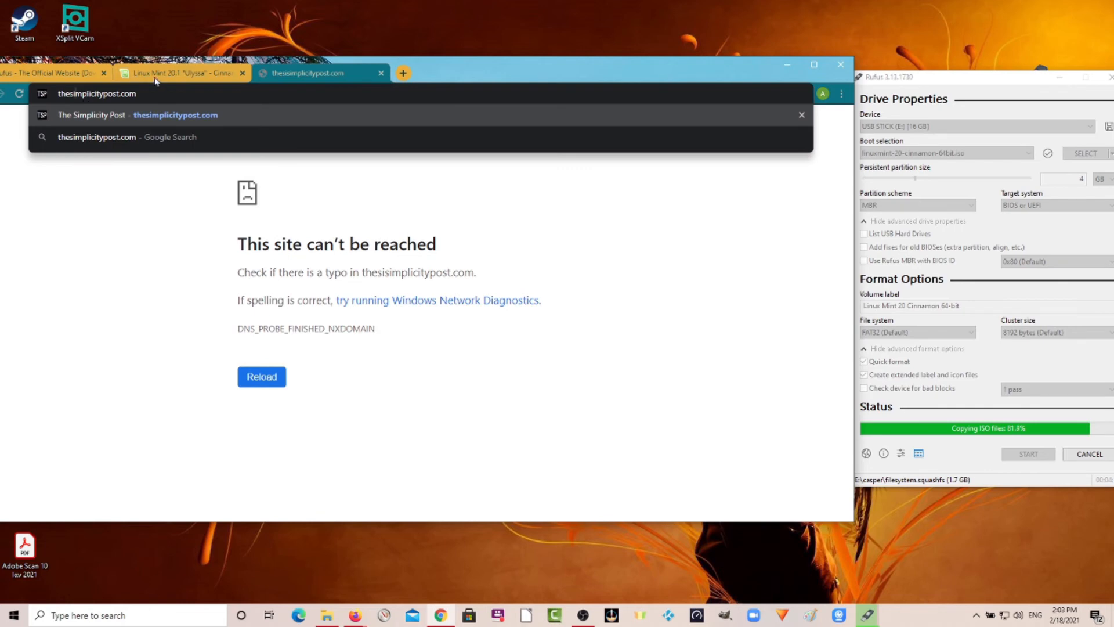
{"action": "left_click", "coordinate": [193, 119]}
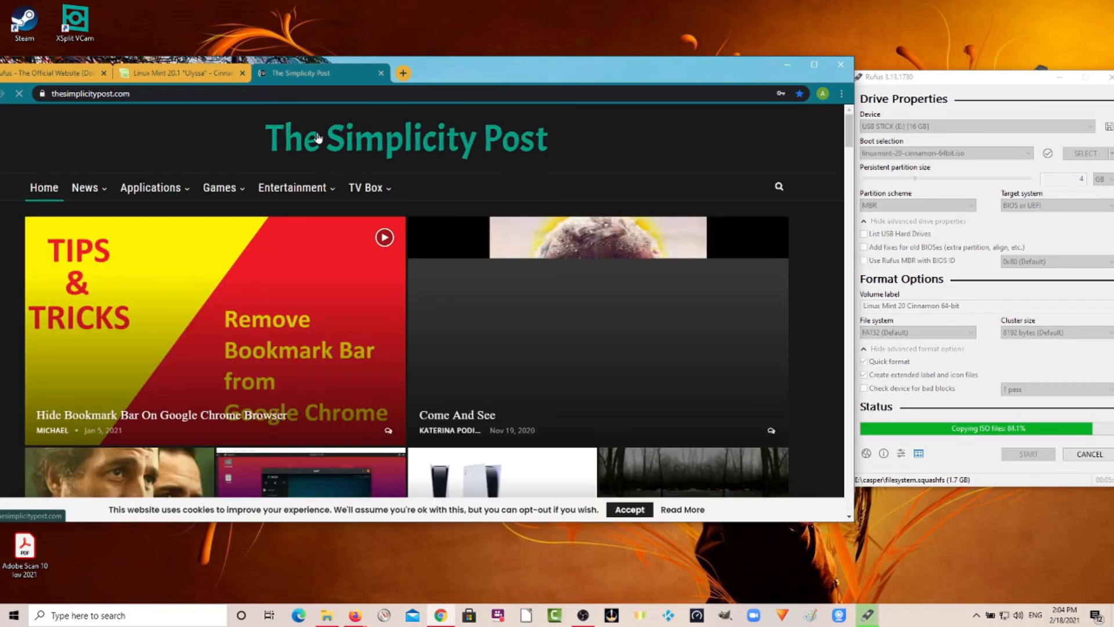
Open the site's Linux category from the Applications menu.
{"action": "scroll", "coordinate": [293, 140], "scroll_direction": "down", "scroll_amount": 10}
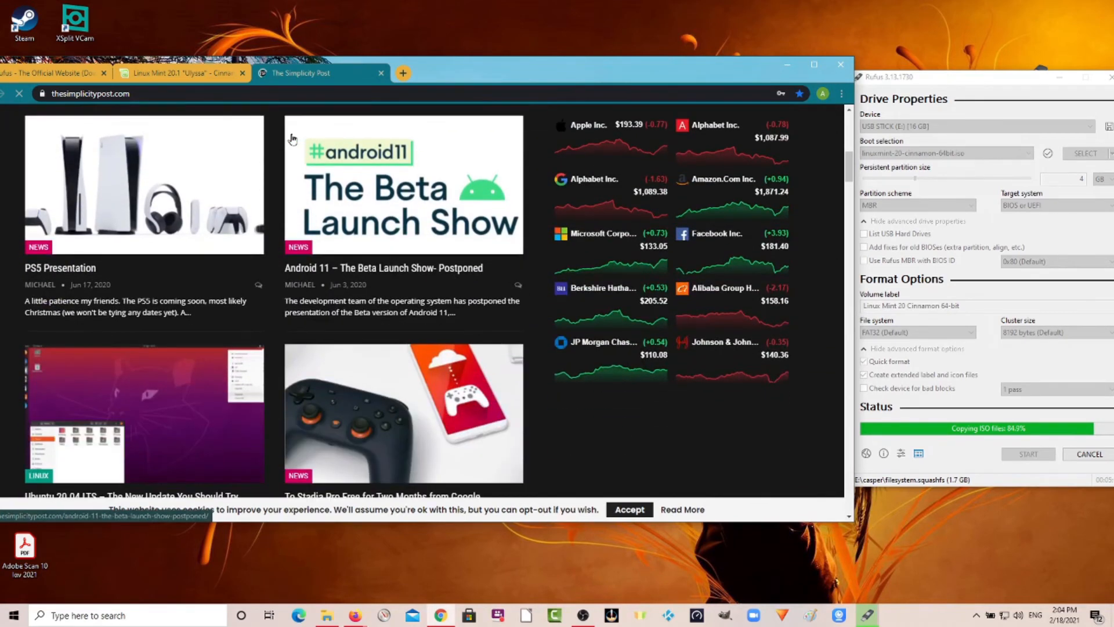
{"action": "scroll", "coordinate": [373, 166], "scroll_direction": "up", "scroll_amount": 5}
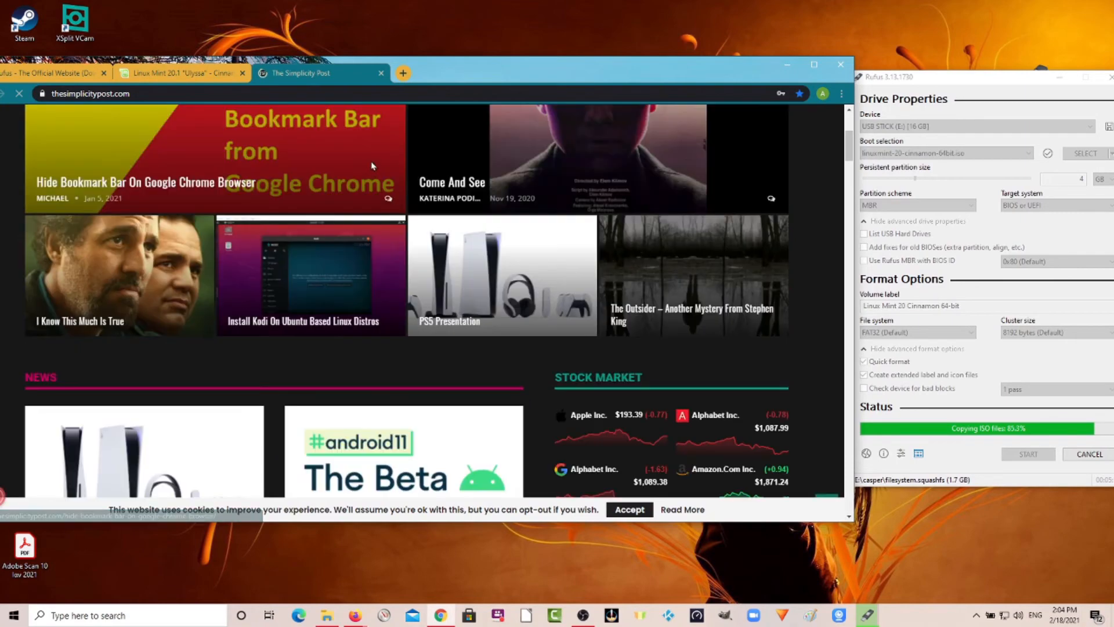
{"action": "scroll", "coordinate": [373, 166], "scroll_direction": "up", "scroll_amount": 4}
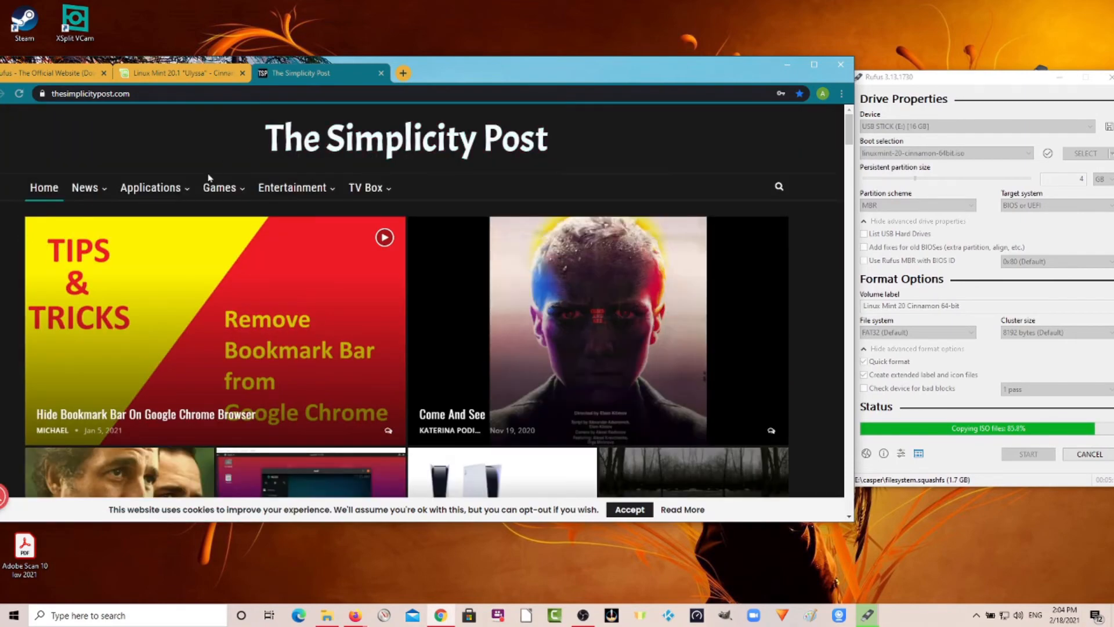
{"action": "mouse_move", "coordinate": [173, 188]}
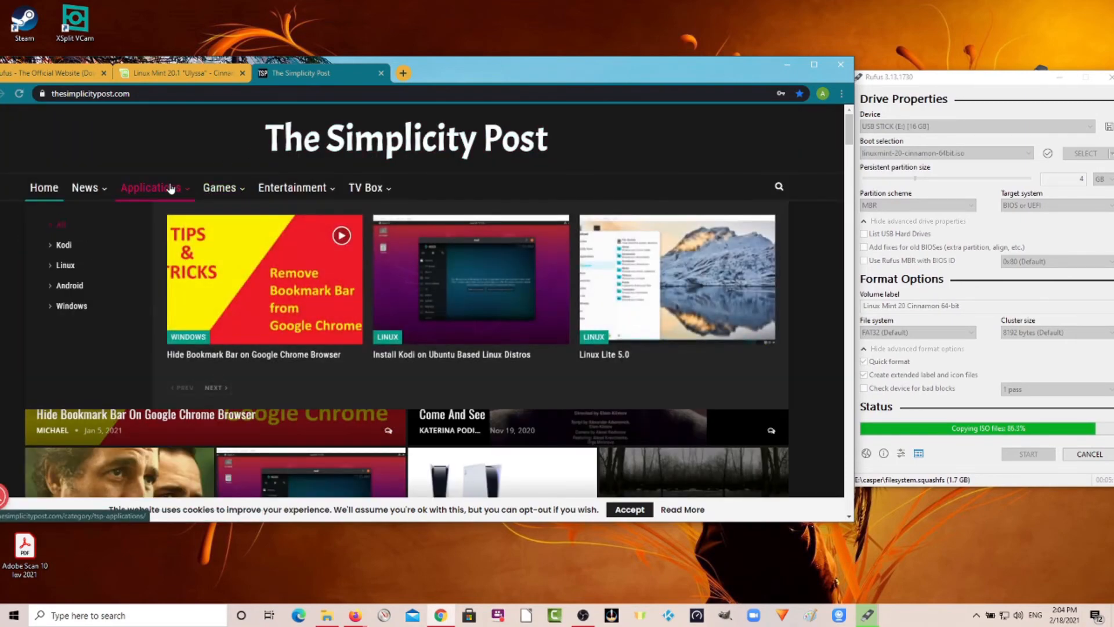
{"action": "mouse_move", "coordinate": [66, 266]}
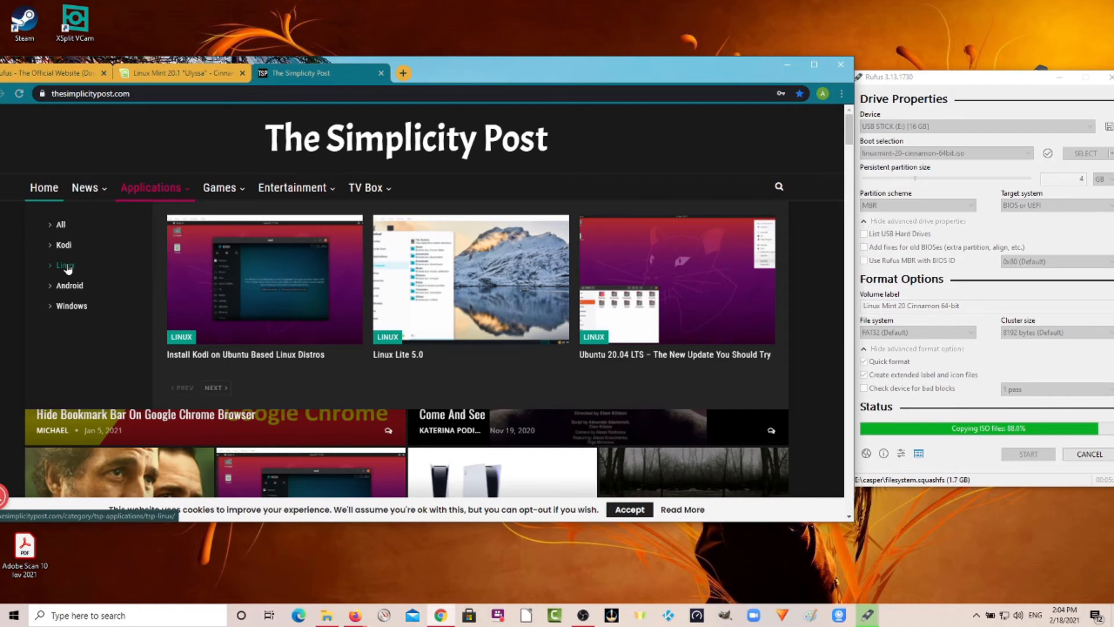
{"action": "left_click", "coordinate": [66, 266]}
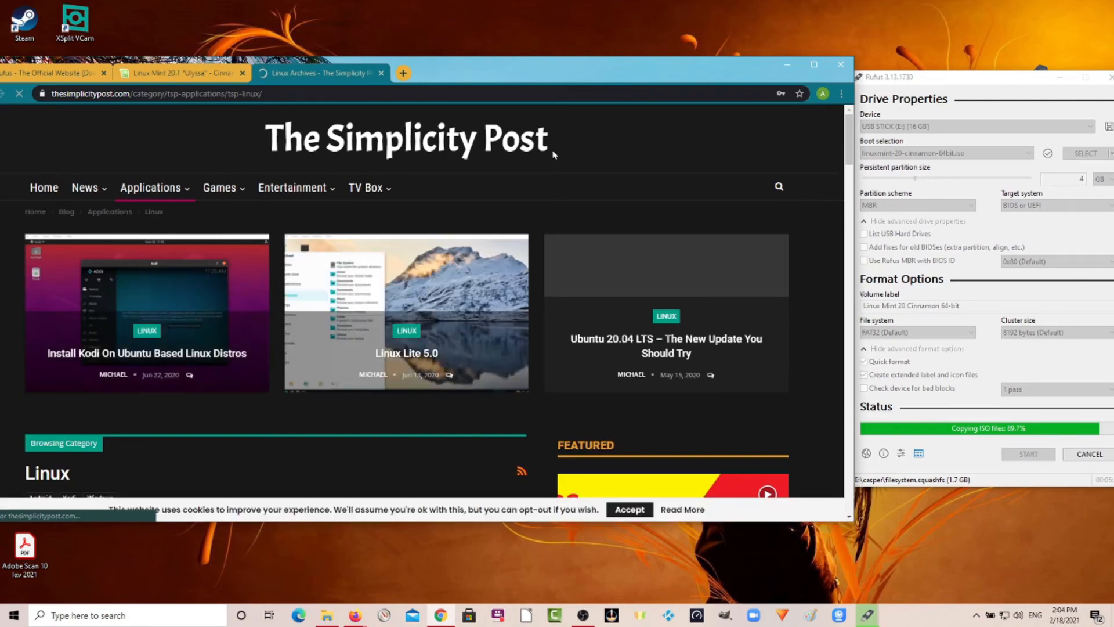
Open the Create Bootable Live Persistent Linux USB article from the Linux category list.
{"action": "scroll", "coordinate": [365, 164], "scroll_direction": "down", "scroll_amount": 6}
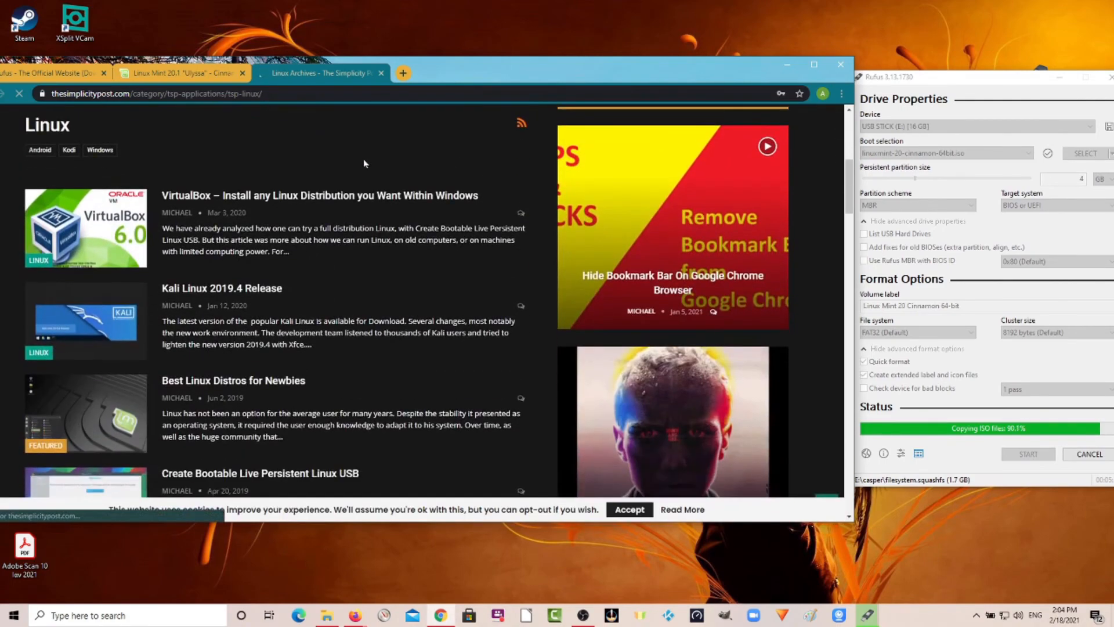
{"action": "scroll", "coordinate": [224, 260], "scroll_direction": "down", "scroll_amount": 4}
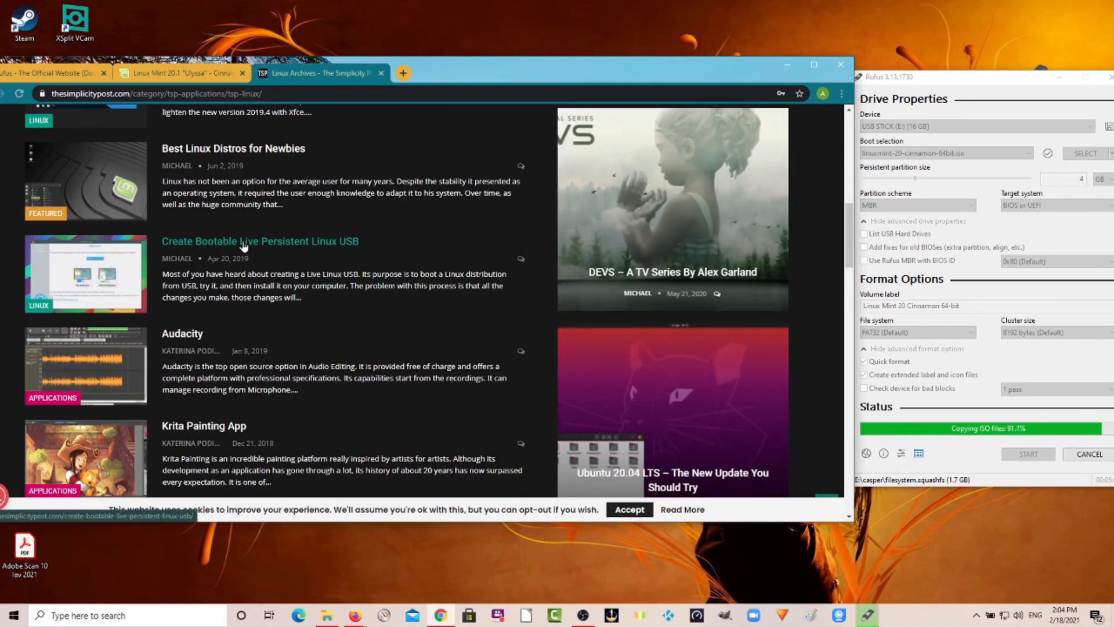
{"action": "left_click", "coordinate": [243, 246]}
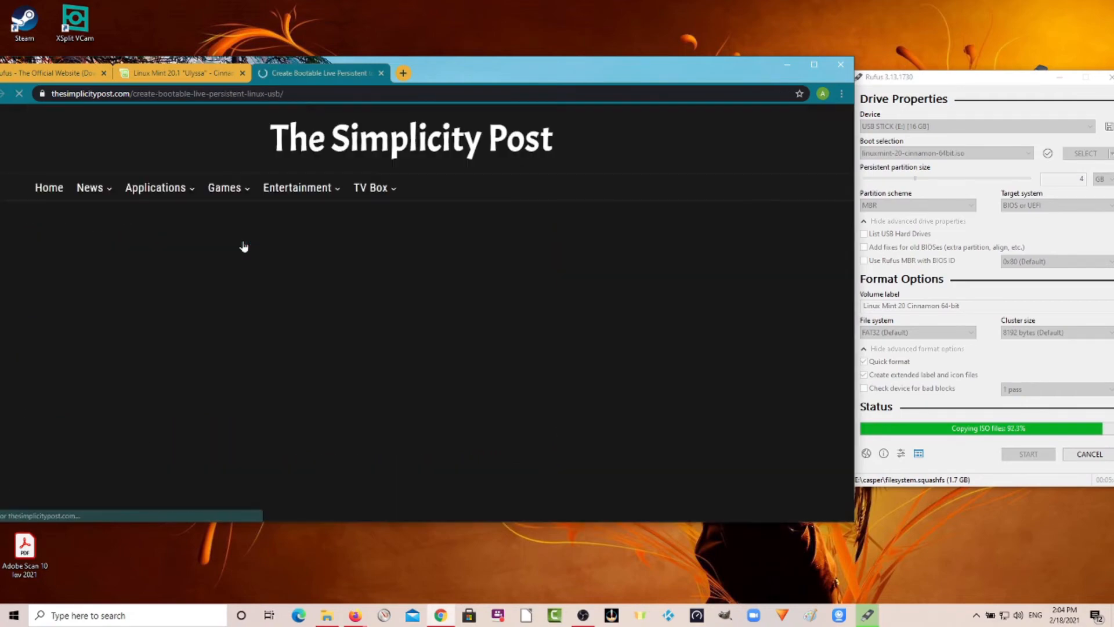
Scroll through the article to review its guide on creating a persistent Linux USB.
{"action": "scroll", "coordinate": [244, 246], "scroll_direction": "down", "scroll_amount": 8}
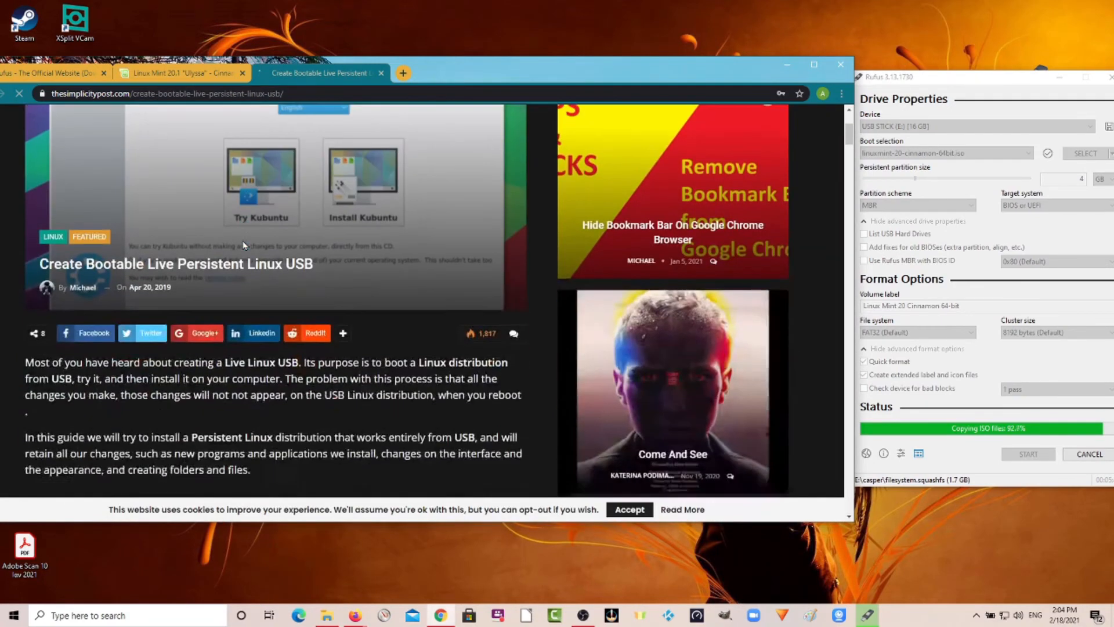
{"action": "scroll", "coordinate": [242, 238], "scroll_direction": "down", "scroll_amount": 5}
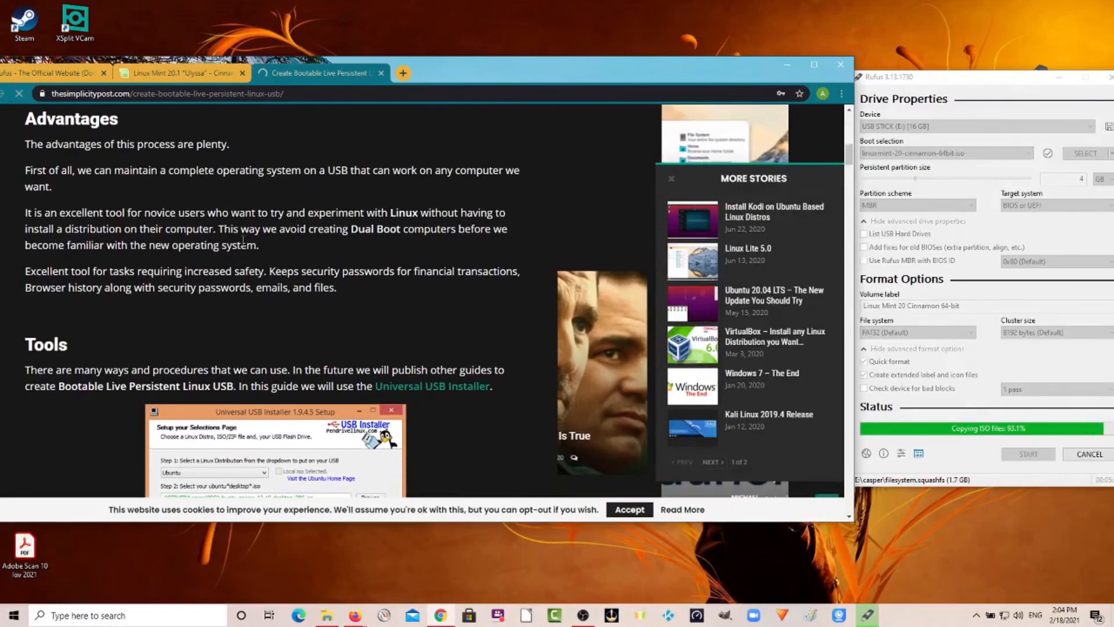
{"action": "scroll", "coordinate": [244, 245], "scroll_direction": "up", "scroll_amount": 4}
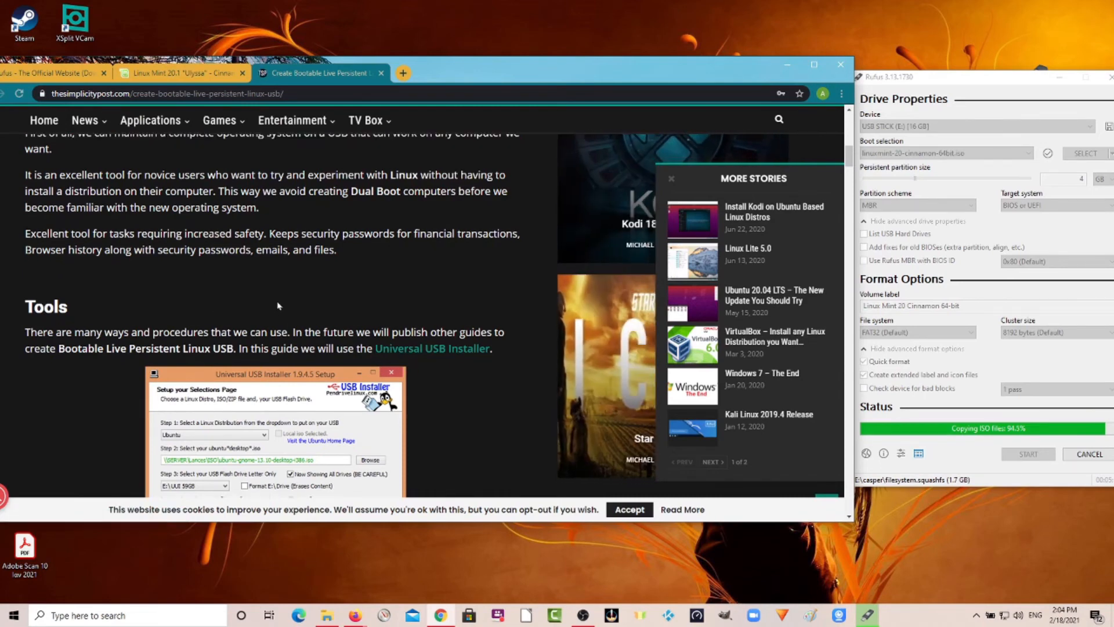
{"action": "scroll", "coordinate": [278, 306], "scroll_direction": "down", "scroll_amount": 6}
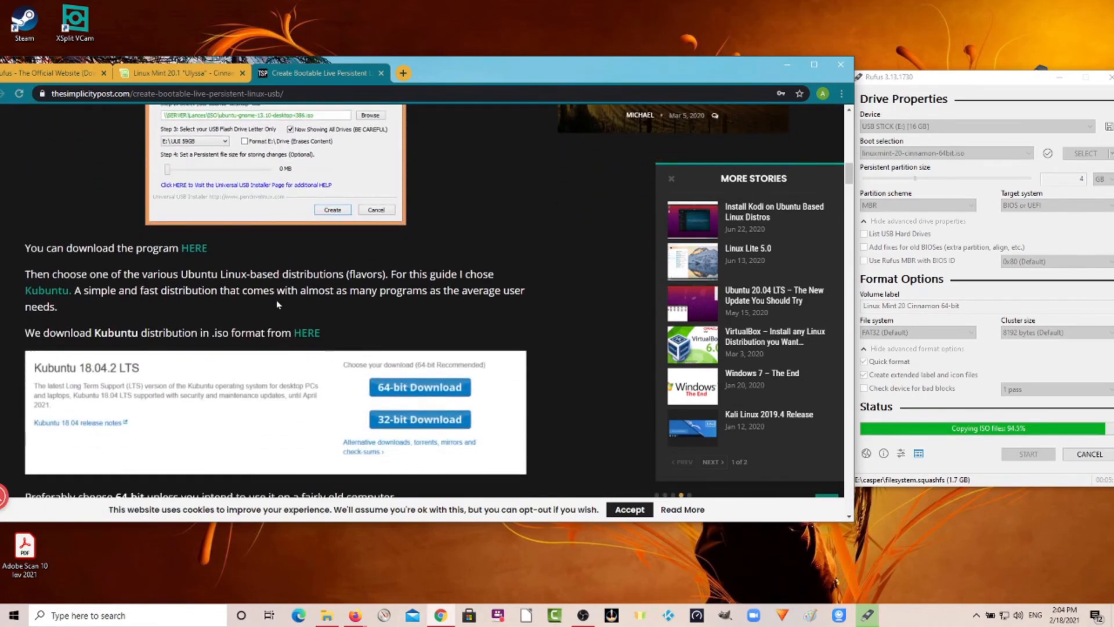
{"action": "scroll", "coordinate": [278, 305], "scroll_direction": "down", "scroll_amount": 6}
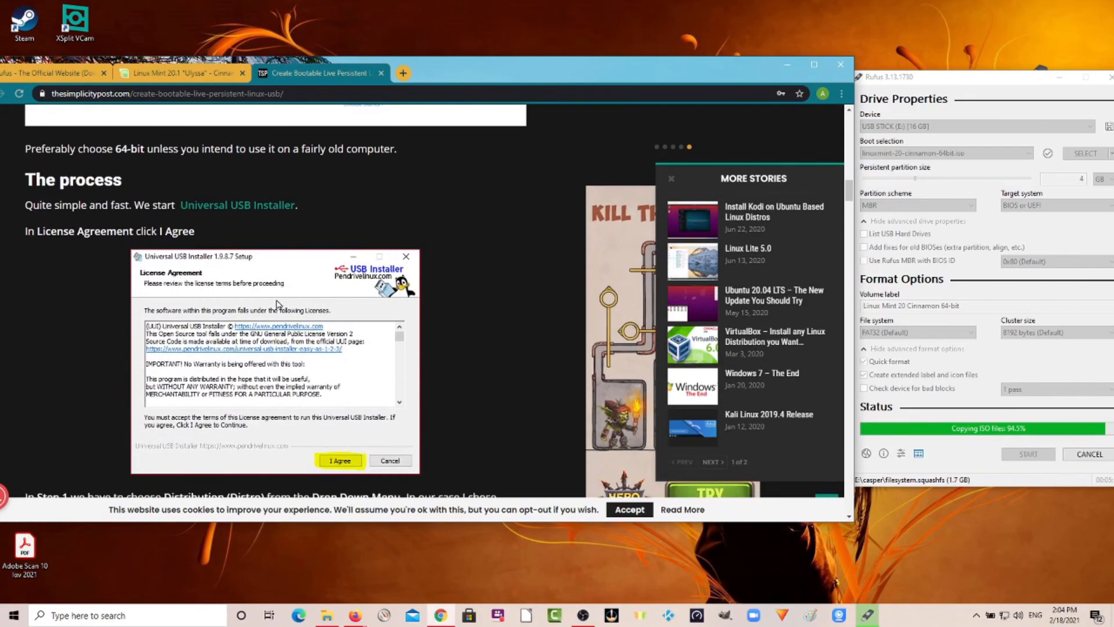
{"action": "scroll", "coordinate": [278, 306], "scroll_direction": "up", "scroll_amount": 5}
{"action": "scroll", "coordinate": [278, 305], "scroll_direction": "down", "scroll_amount": 7}
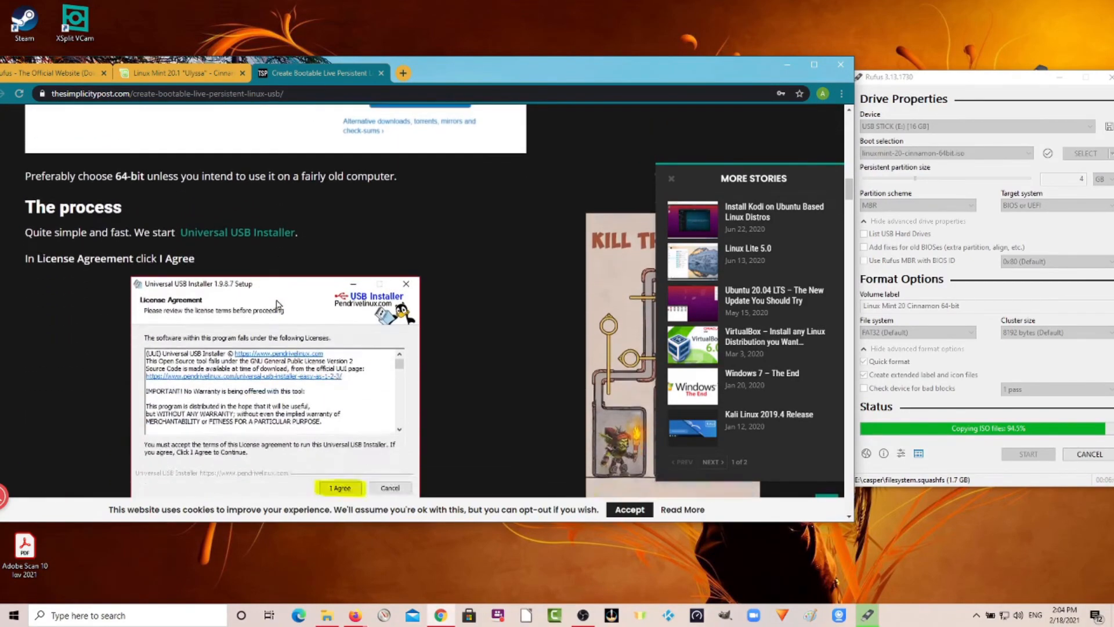
{"action": "scroll", "coordinate": [278, 304], "scroll_direction": "down", "scroll_amount": 9}
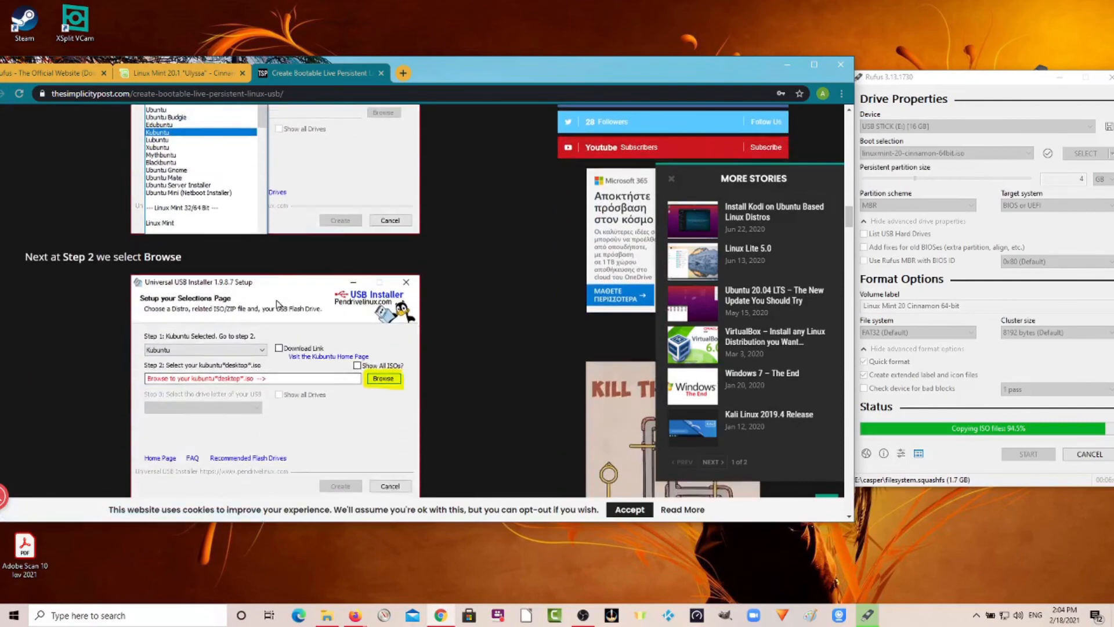
{"action": "scroll", "coordinate": [278, 304], "scroll_direction": "down", "scroll_amount": 12}
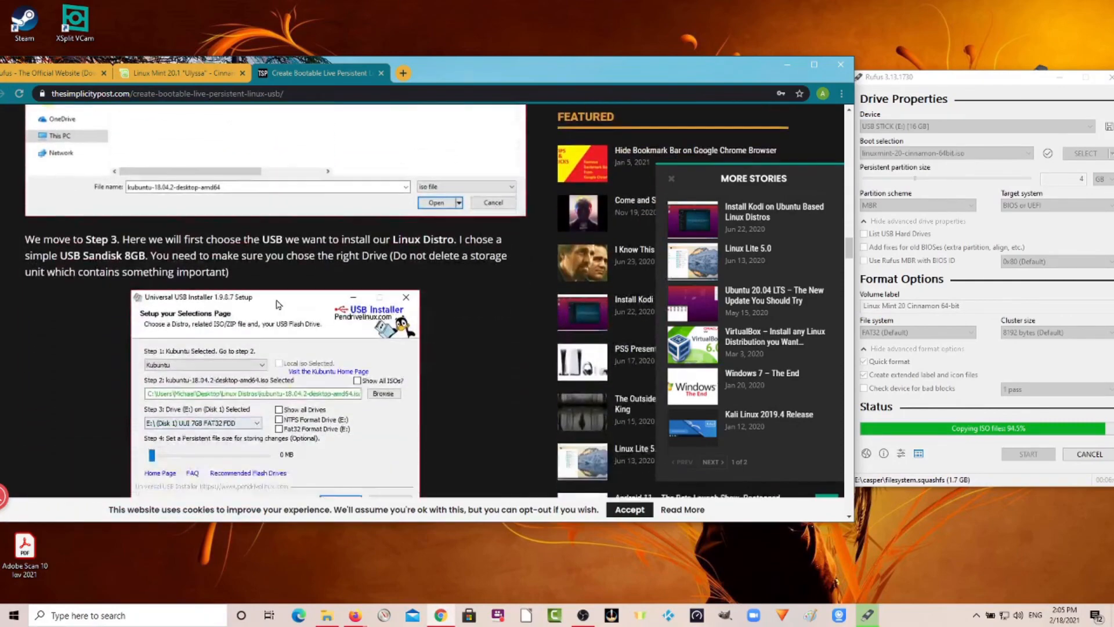
{"action": "scroll", "coordinate": [277, 304], "scroll_direction": "up", "scroll_amount": 10}
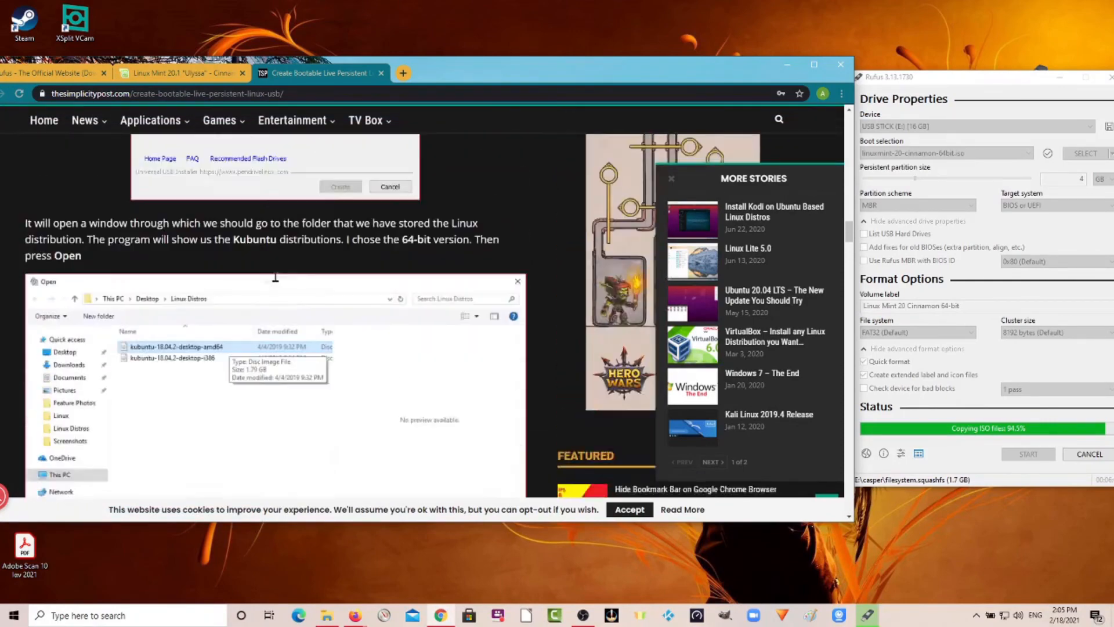
{"action": "scroll", "coordinate": [276, 279], "scroll_direction": "up", "scroll_amount": 10}
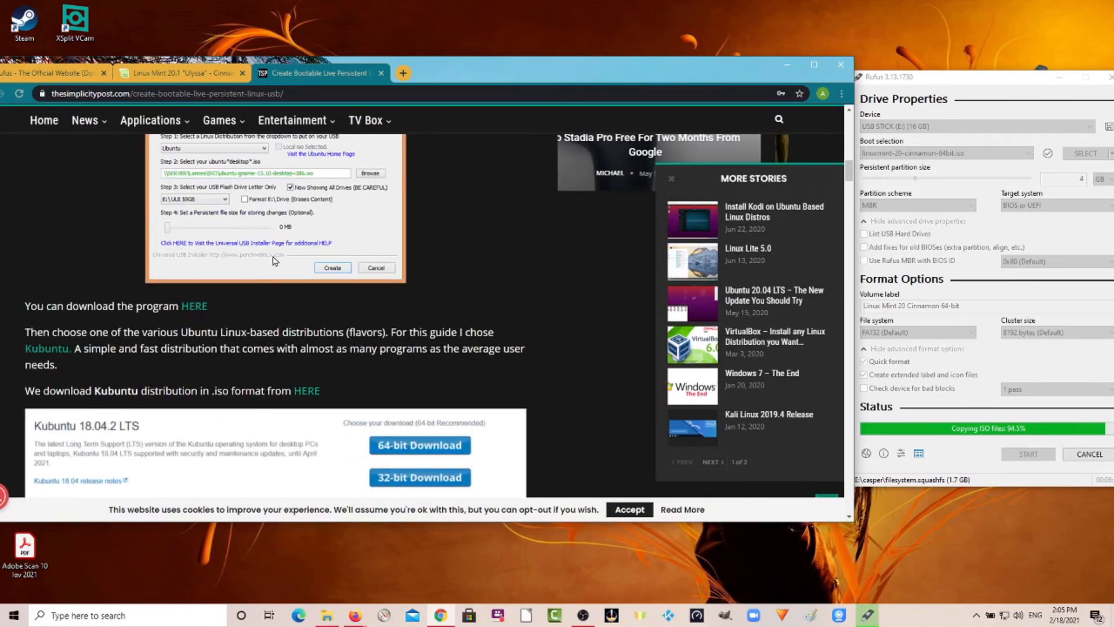
{"action": "scroll", "coordinate": [276, 256], "scroll_direction": "up", "scroll_amount": 15}
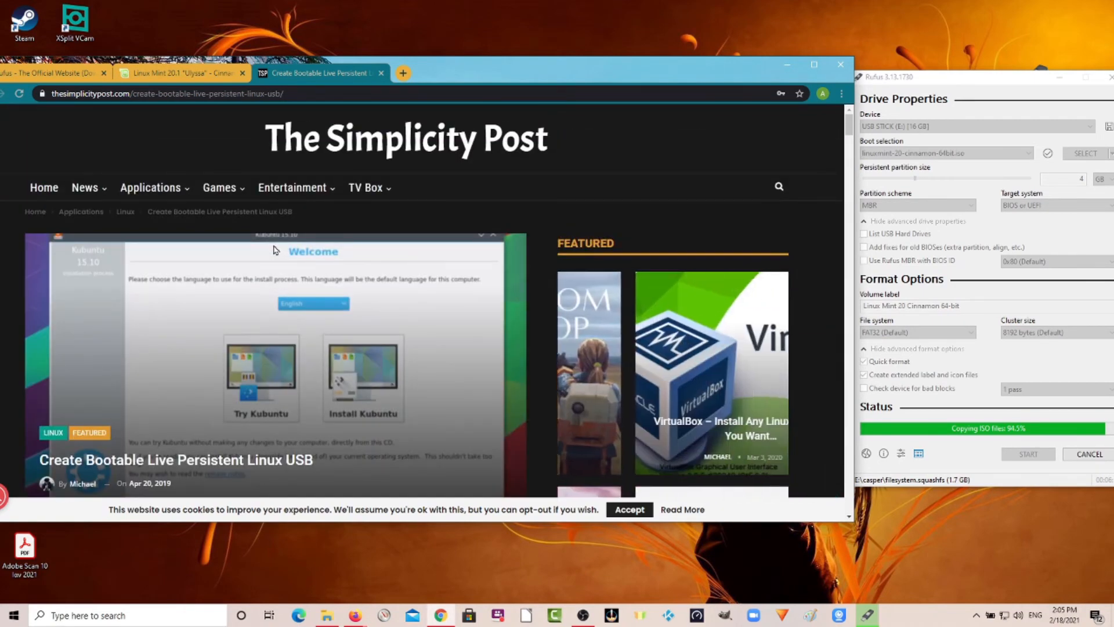
Scroll through the article's installer, persistent file and boot menu sections while the ISO copies to the USB drive.
{"action": "scroll", "coordinate": [275, 250], "scroll_direction": "down", "scroll_amount": 5}
{"action": "scroll", "coordinate": [274, 250], "scroll_direction": "down", "scroll_amount": 3}
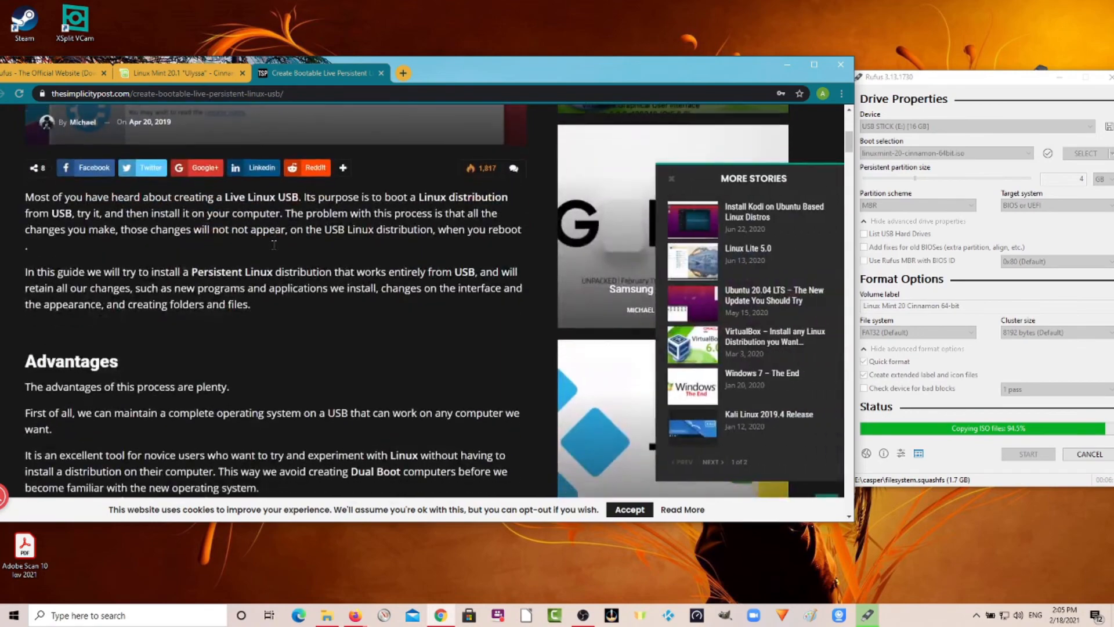
{"action": "scroll", "coordinate": [273, 247], "scroll_direction": "up", "scroll_amount": 2}
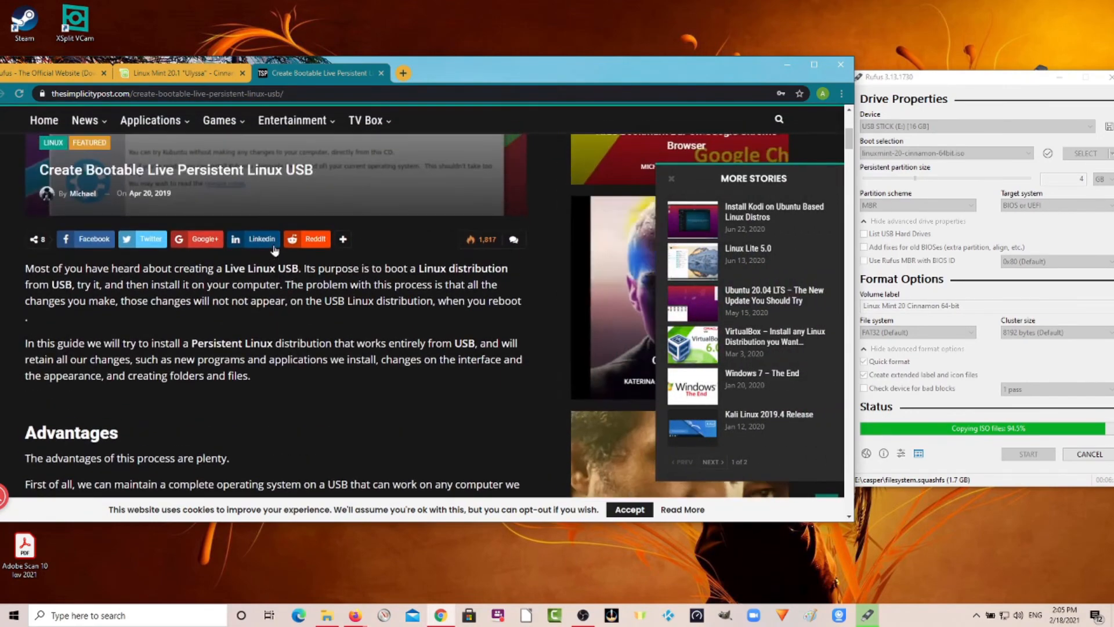
{"action": "scroll", "coordinate": [275, 250], "scroll_direction": "up", "scroll_amount": 4}
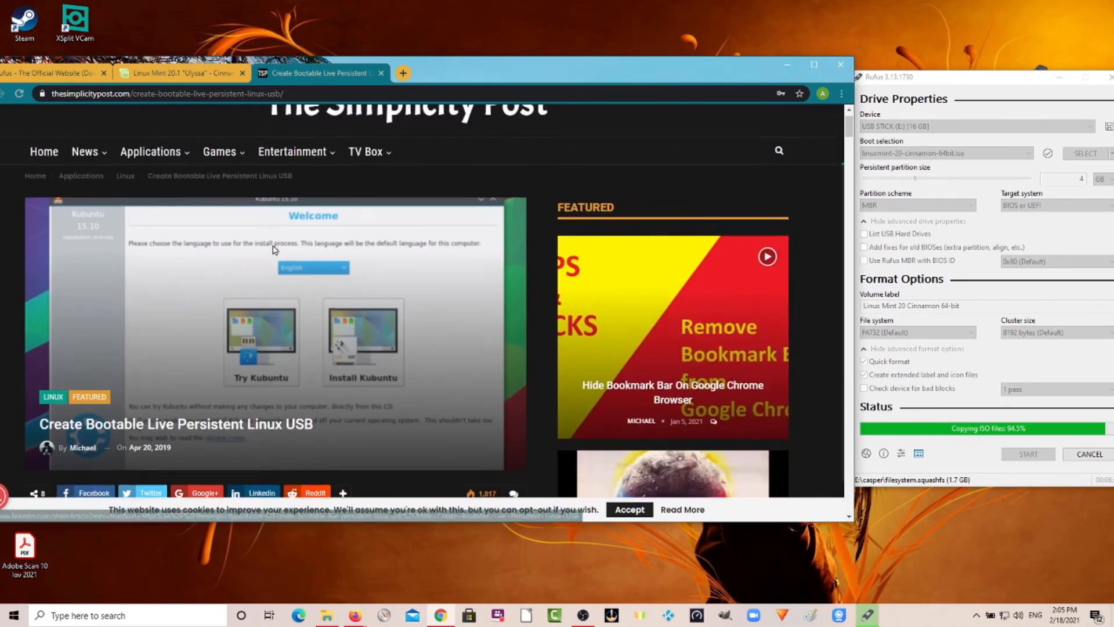
{"action": "scroll", "coordinate": [275, 250], "scroll_direction": "down", "scroll_amount": 2}
{"action": "scroll", "coordinate": [274, 250], "scroll_direction": "down", "scroll_amount": 2}
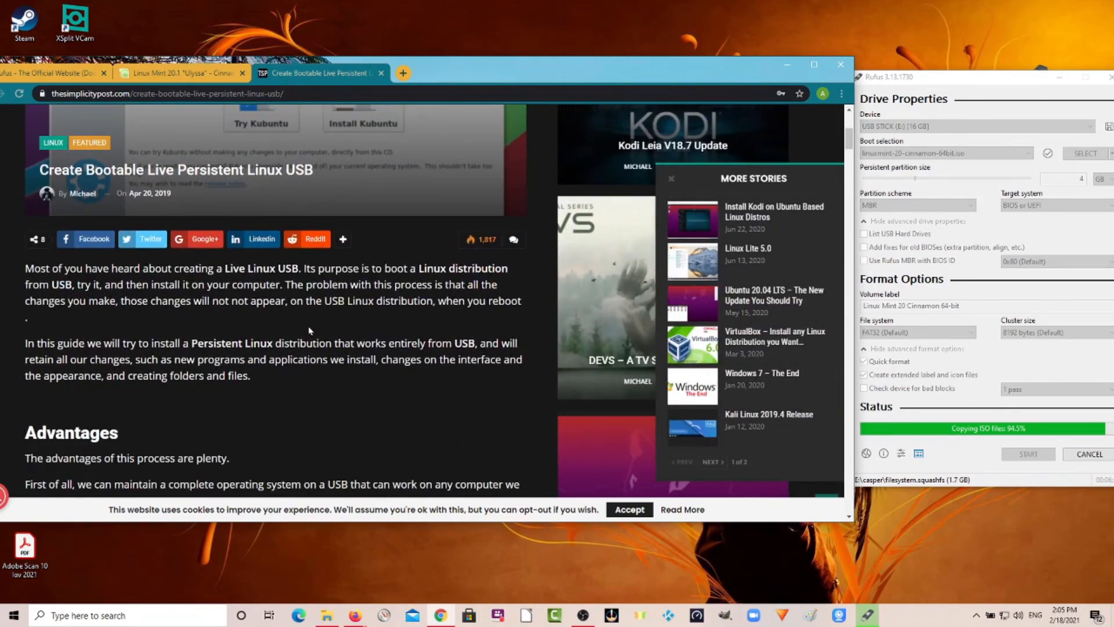
{"action": "scroll", "coordinate": [309, 330], "scroll_direction": "up", "scroll_amount": 1}
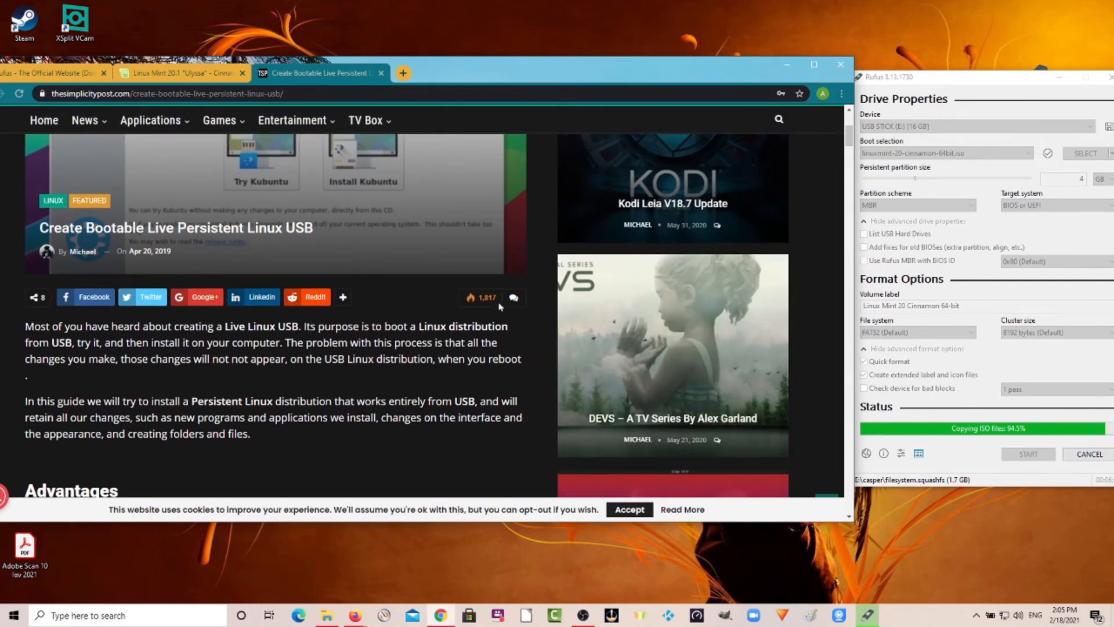
{"action": "scroll", "coordinate": [272, 336], "scroll_direction": "up", "scroll_amount": 4}
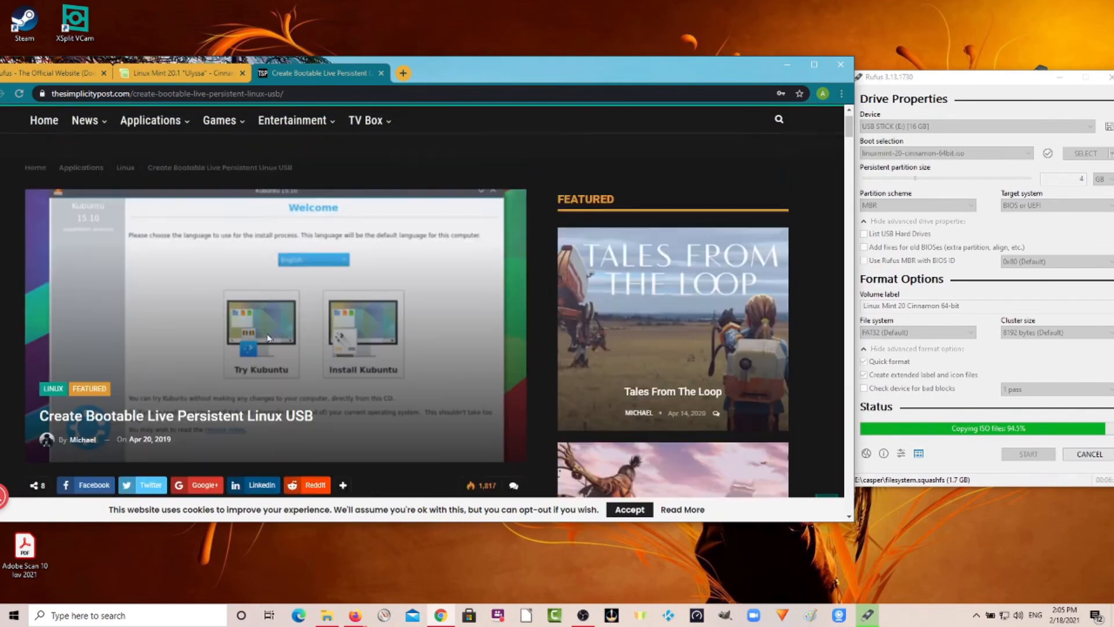
{"action": "scroll", "coordinate": [272, 337], "scroll_direction": "down", "scroll_amount": 5}
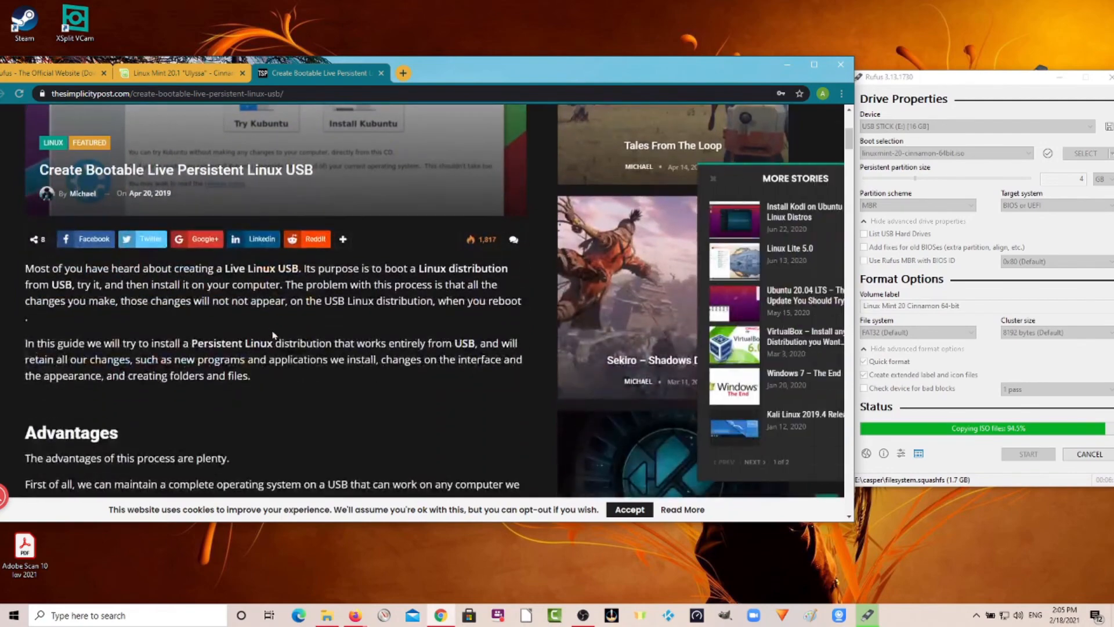
{"action": "scroll", "coordinate": [272, 330], "scroll_direction": "up", "scroll_amount": 5}
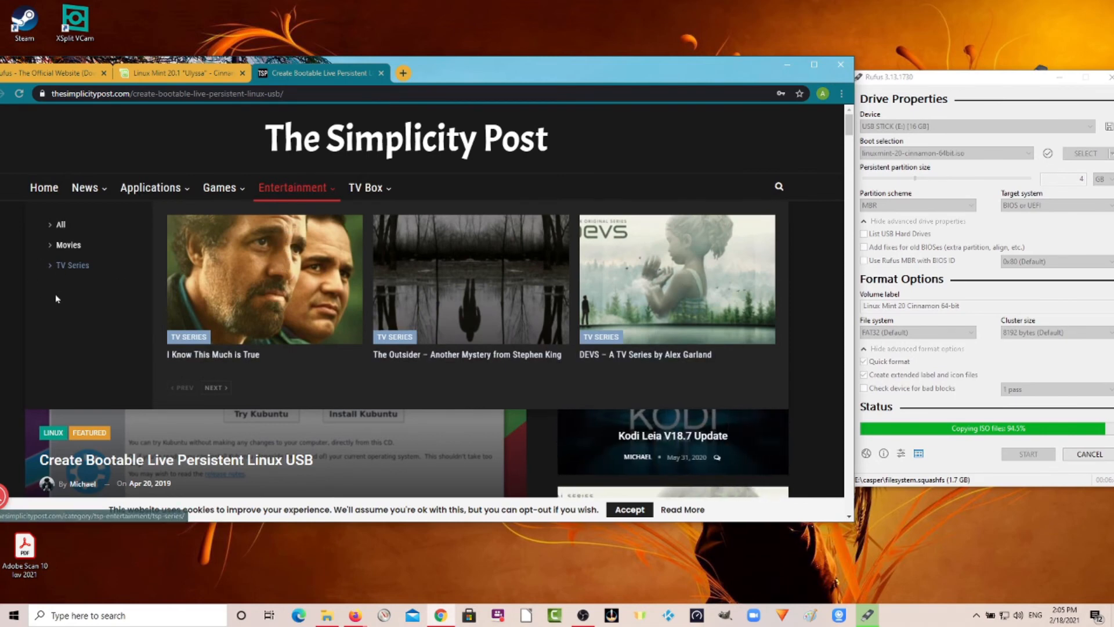
{"action": "scroll", "coordinate": [91, 323], "scroll_direction": "down", "scroll_amount": 15}
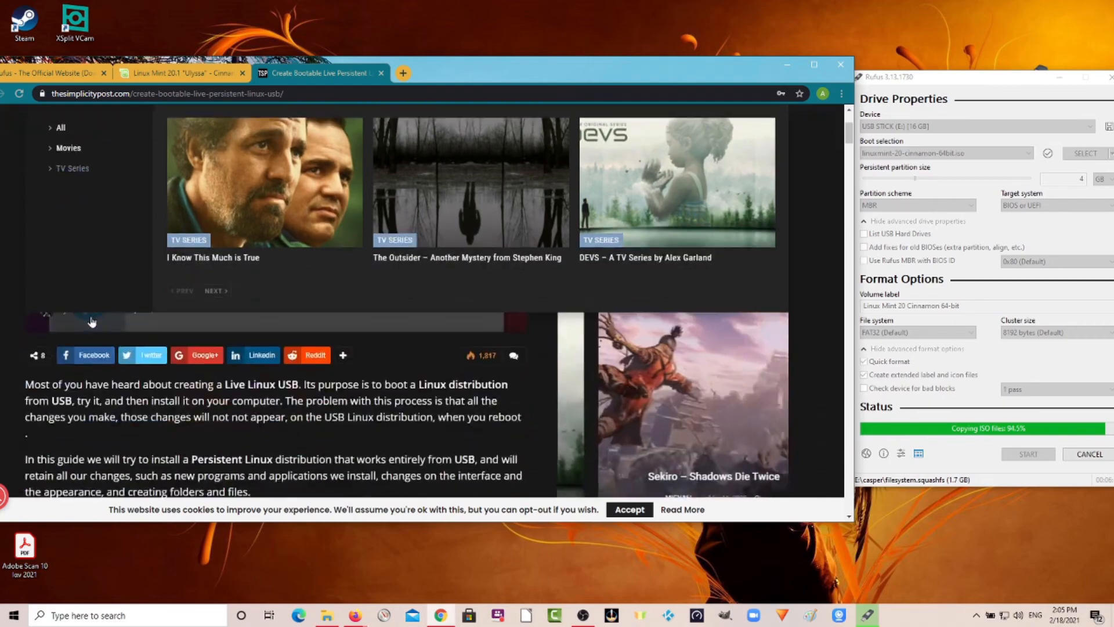
{"action": "scroll", "coordinate": [91, 316], "scroll_direction": "down", "scroll_amount": 20}
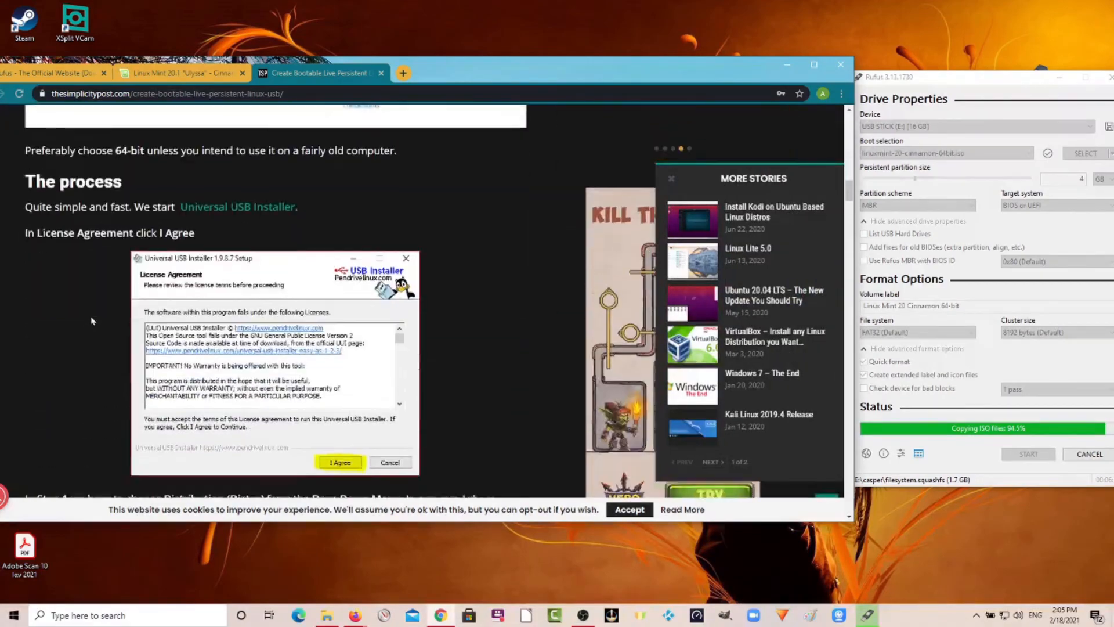
{"action": "scroll", "coordinate": [92, 319], "scroll_direction": "down", "scroll_amount": 15}
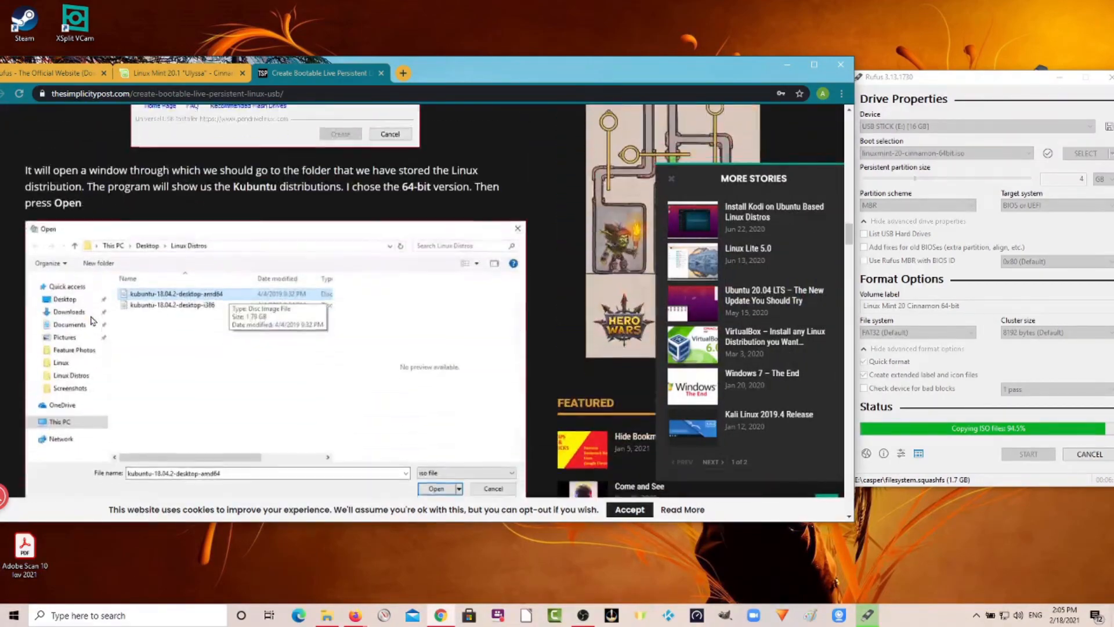
{"action": "scroll", "coordinate": [93, 320], "scroll_direction": "down", "scroll_amount": 15}
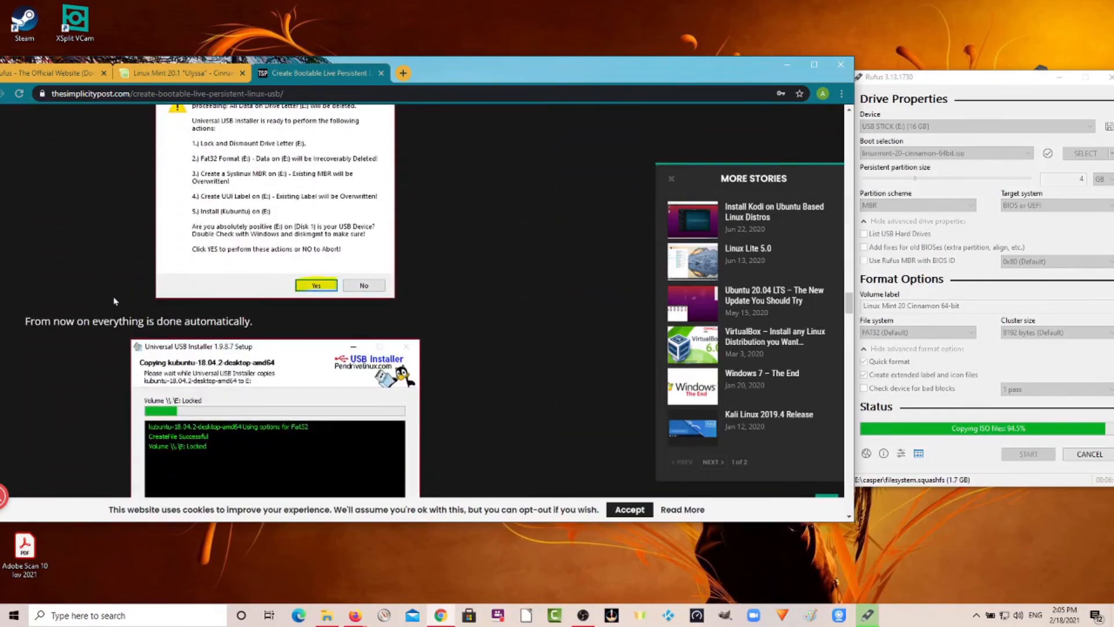
{"action": "scroll", "coordinate": [114, 301], "scroll_direction": "down", "scroll_amount": 15}
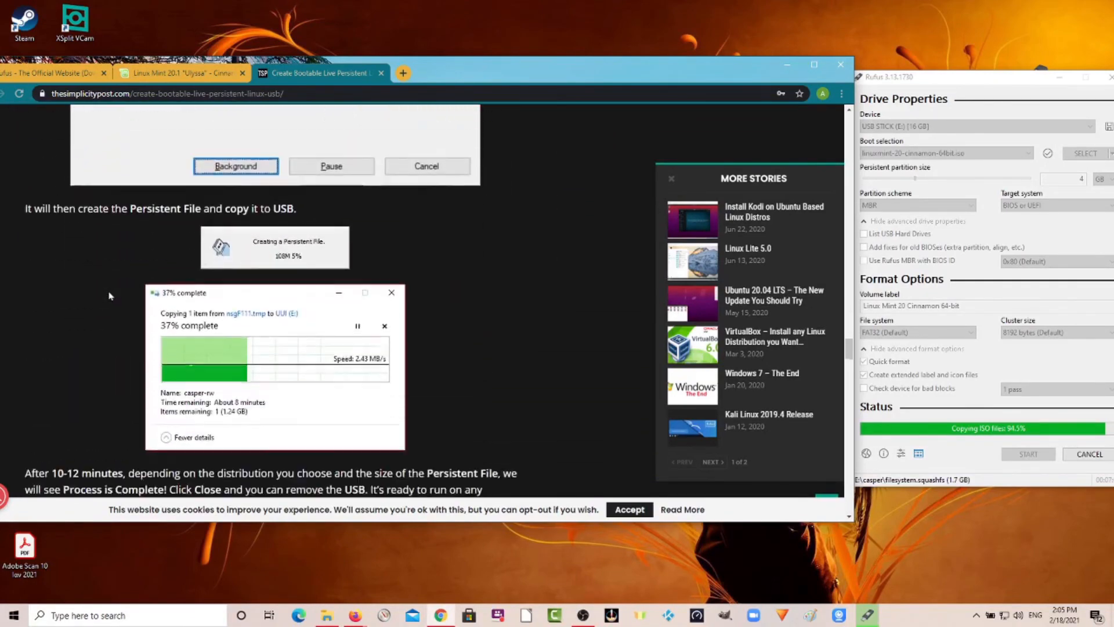
{"action": "scroll", "coordinate": [110, 296], "scroll_direction": "down", "scroll_amount": 10}
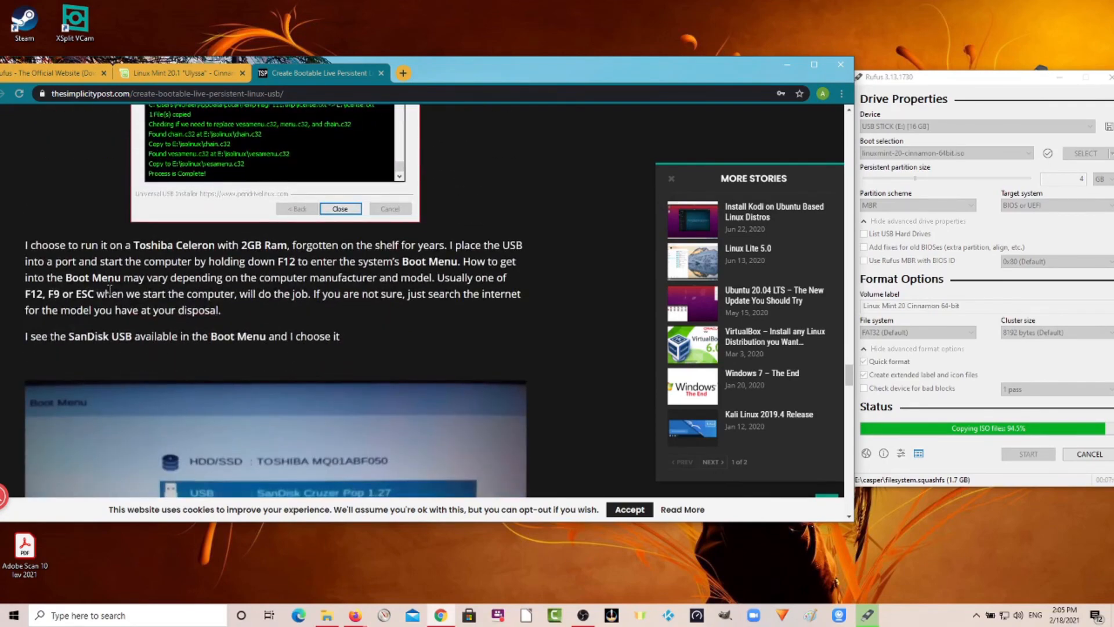
{"action": "scroll", "coordinate": [109, 289], "scroll_direction": "up", "scroll_amount": 15}
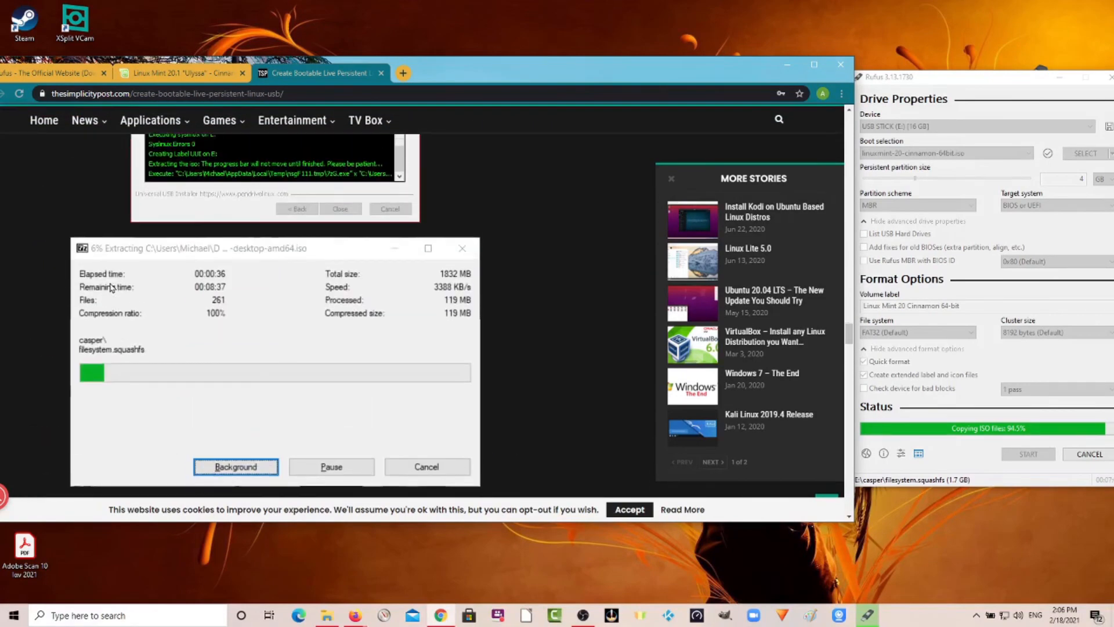
{"action": "scroll", "coordinate": [112, 286], "scroll_direction": "up", "scroll_amount": 5}
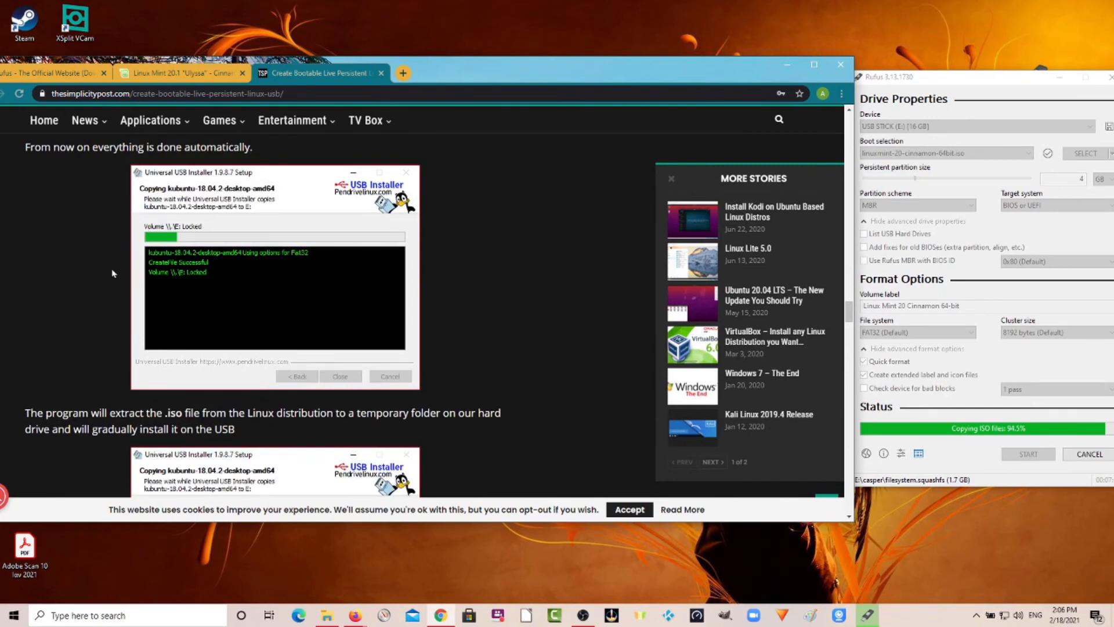
{"action": "scroll", "coordinate": [114, 273], "scroll_direction": "down", "scroll_amount": 4}
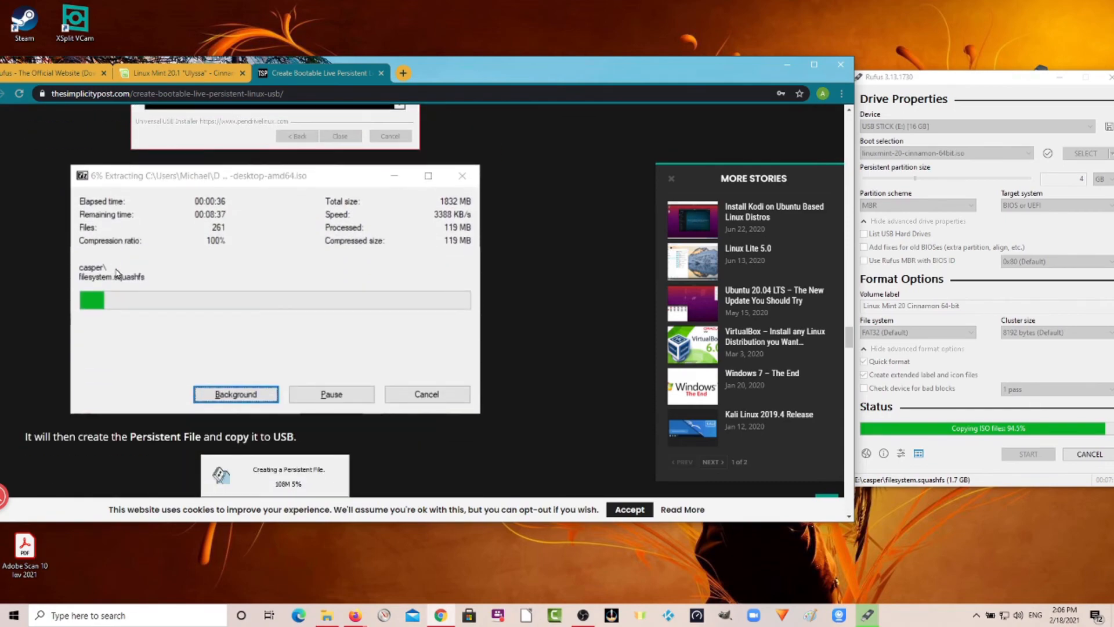
{"action": "scroll", "coordinate": [117, 273], "scroll_direction": "down", "scroll_amount": 15}
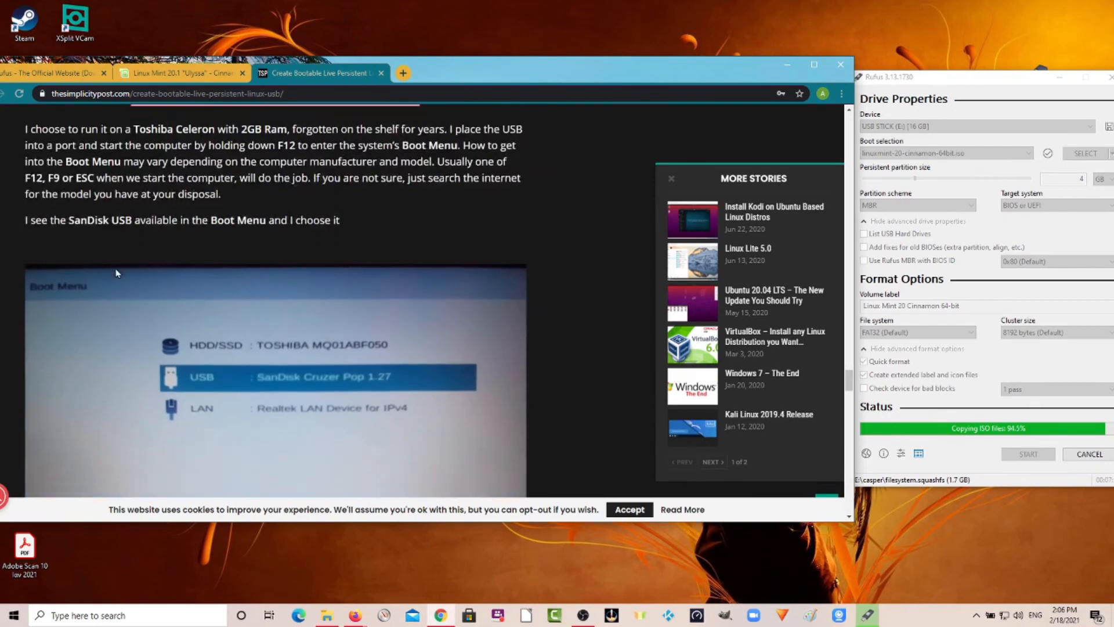
{"action": "scroll", "coordinate": [117, 274], "scroll_direction": "down", "scroll_amount": 5}
{"action": "scroll", "coordinate": [116, 273], "scroll_direction": "up", "scroll_amount": 6}
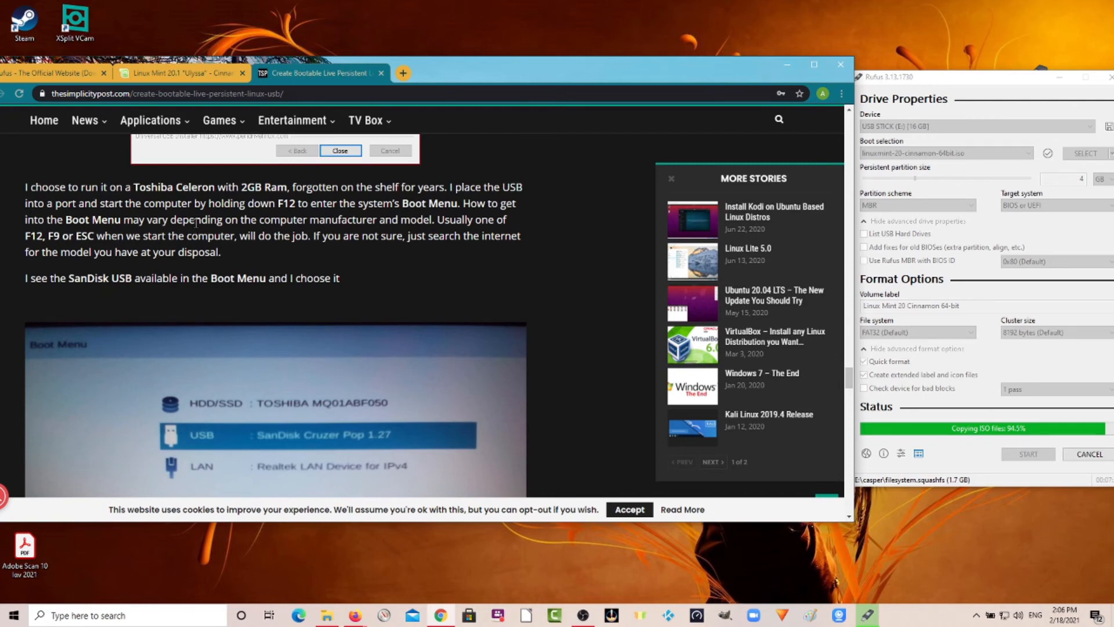
Highlight the boot menu keys in the article and scroll through its remaining boot instructions.
{"action": "double_click", "coordinate": [286, 205]}
{"action": "double_click", "coordinate": [53, 235]}
{"action": "double_click", "coordinate": [84, 235]}
{"action": "scroll", "coordinate": [215, 290], "scroll_direction": "down", "scroll_amount": 1}
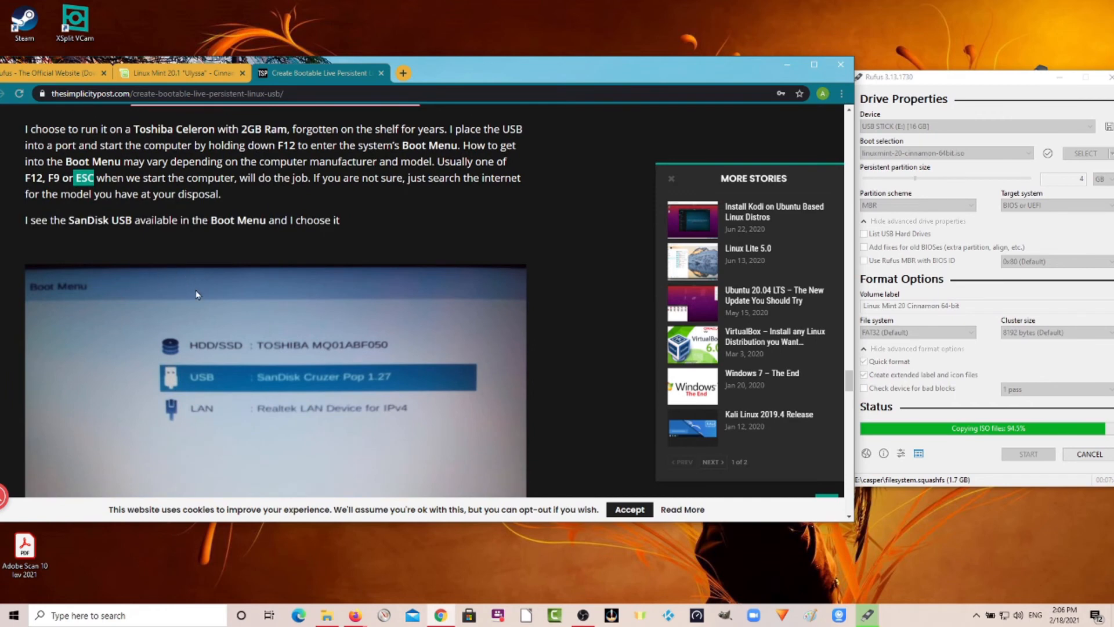
{"action": "scroll", "coordinate": [196, 294], "scroll_direction": "down", "scroll_amount": 1}
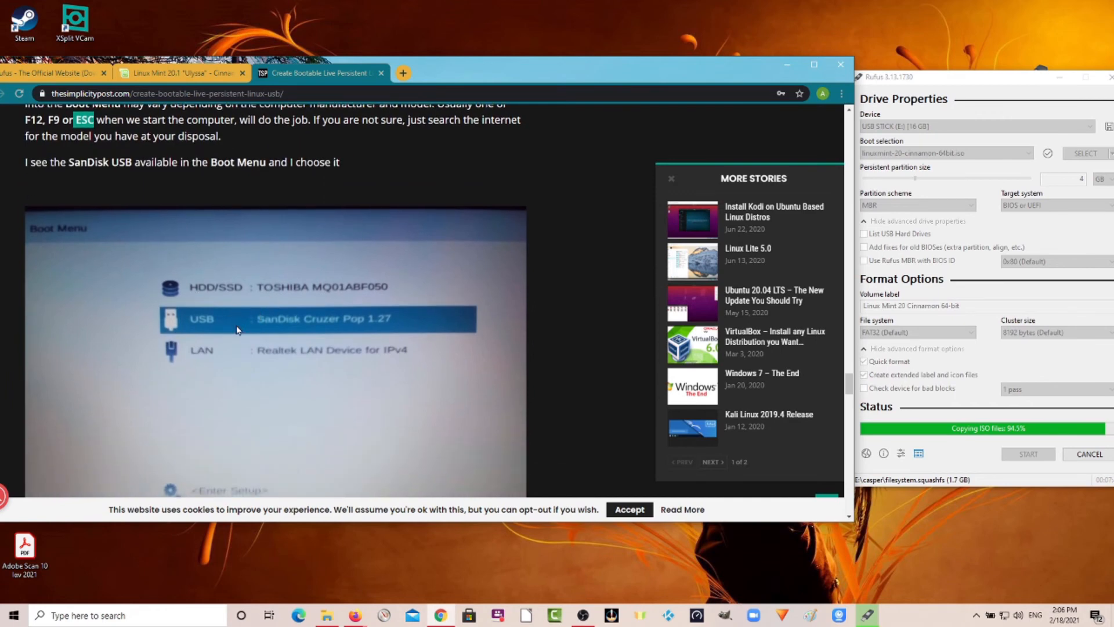
{"action": "scroll", "coordinate": [237, 329], "scroll_direction": "down", "scroll_amount": 2}
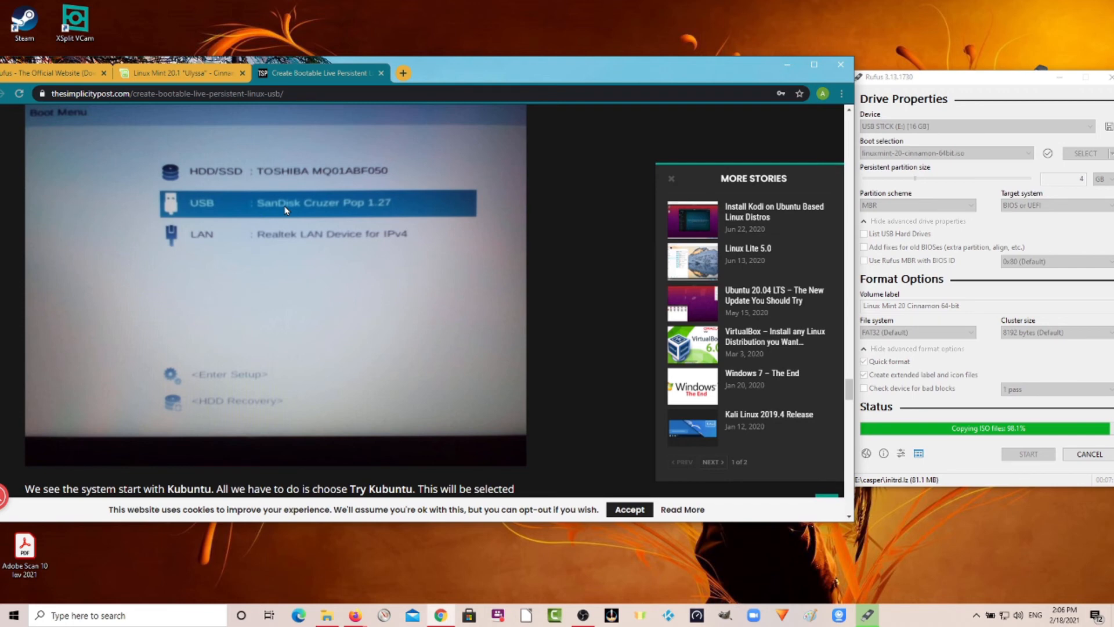
{"action": "scroll", "coordinate": [285, 210], "scroll_direction": "down", "scroll_amount": 5}
{"action": "scroll", "coordinate": [152, 213], "scroll_direction": "down", "scroll_amount": 4}
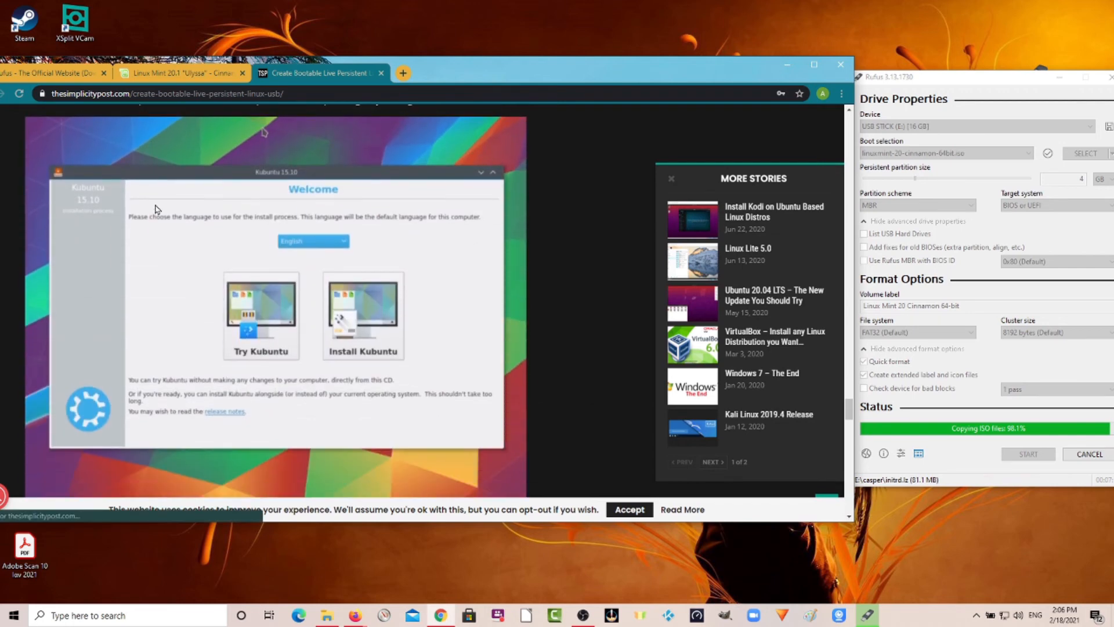
{"action": "scroll", "coordinate": [162, 203], "scroll_direction": "up", "scroll_amount": 3}
{"action": "scroll", "coordinate": [163, 203], "scroll_direction": "up", "scroll_amount": 2}
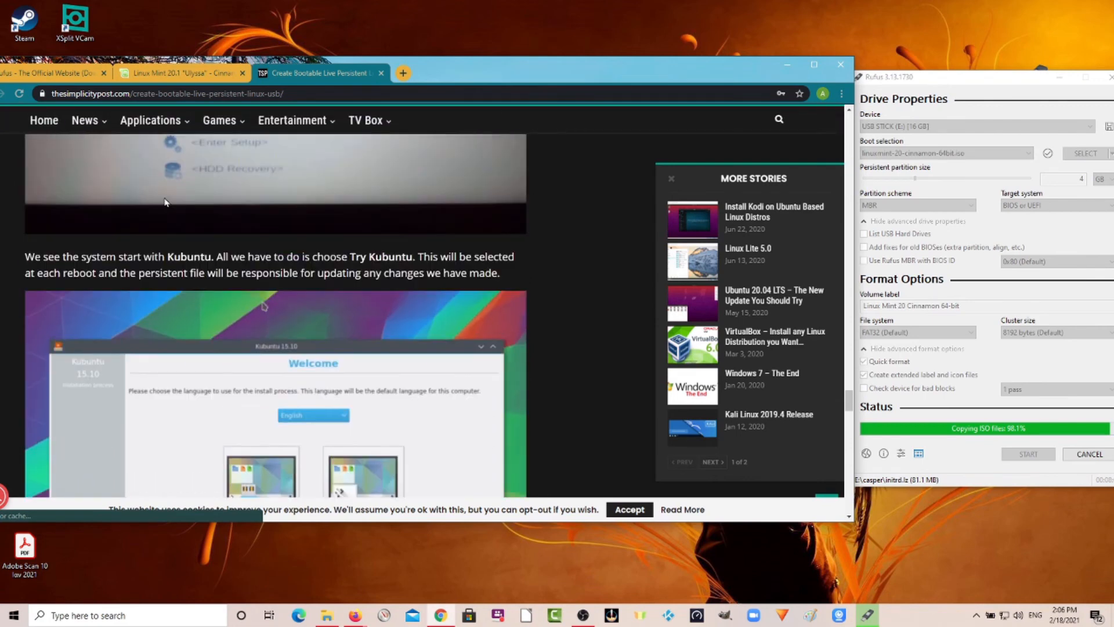
{"action": "scroll", "coordinate": [159, 197], "scroll_direction": "down", "scroll_amount": 1}
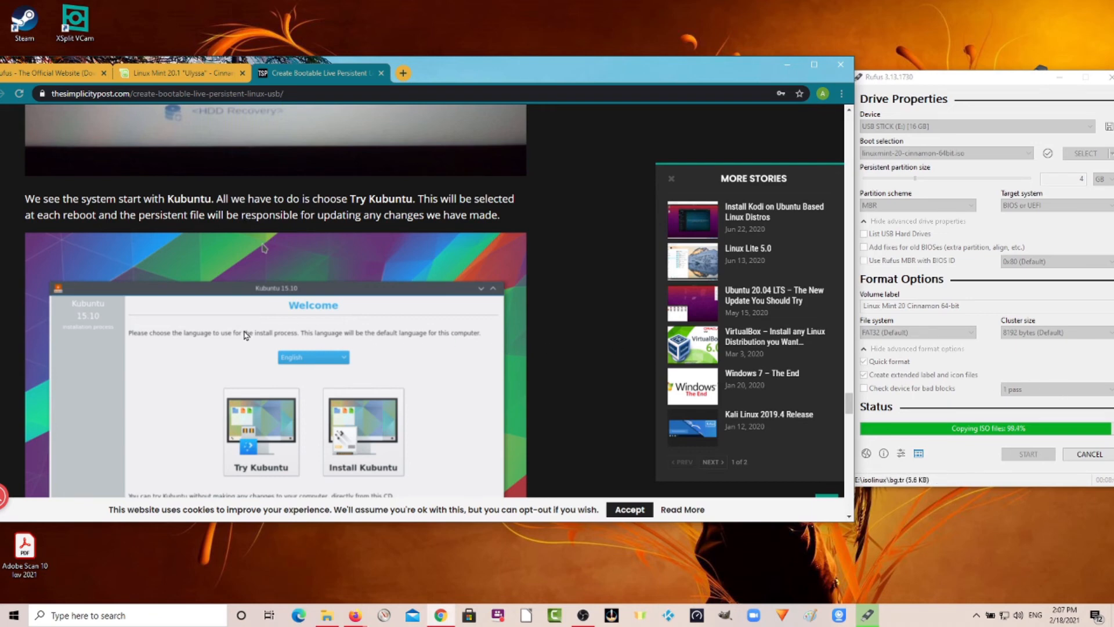
{"action": "scroll", "coordinate": [251, 405], "scroll_direction": "down", "scroll_amount": 1}
{"action": "scroll", "coordinate": [251, 405], "scroll_direction": "down", "scroll_amount": 3}
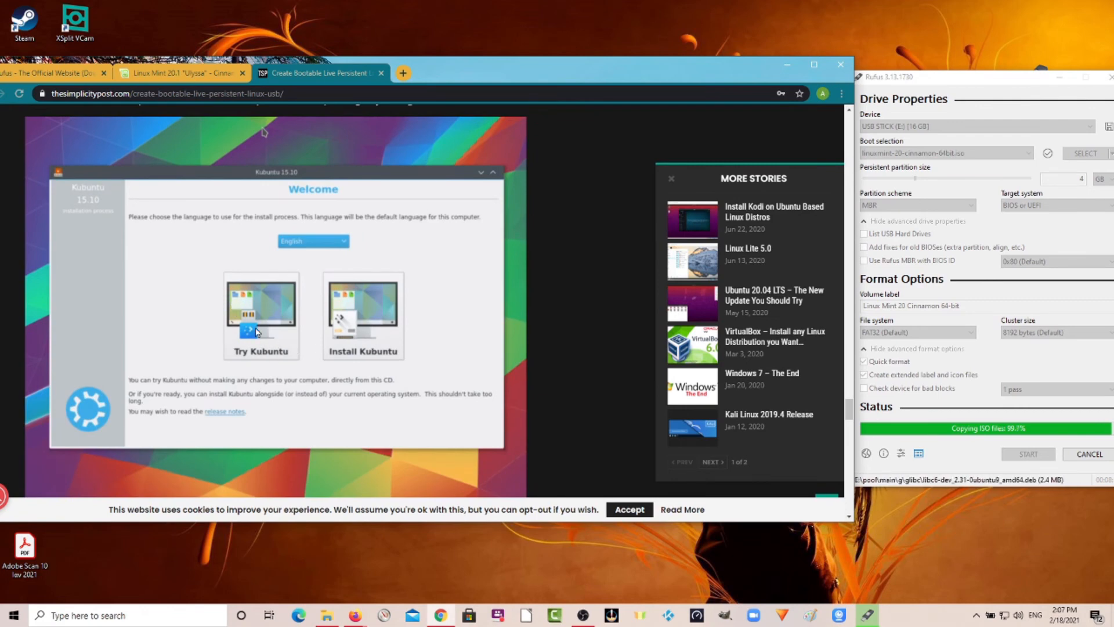
{"action": "scroll", "coordinate": [193, 323], "scroll_direction": "down", "scroll_amount": 10}
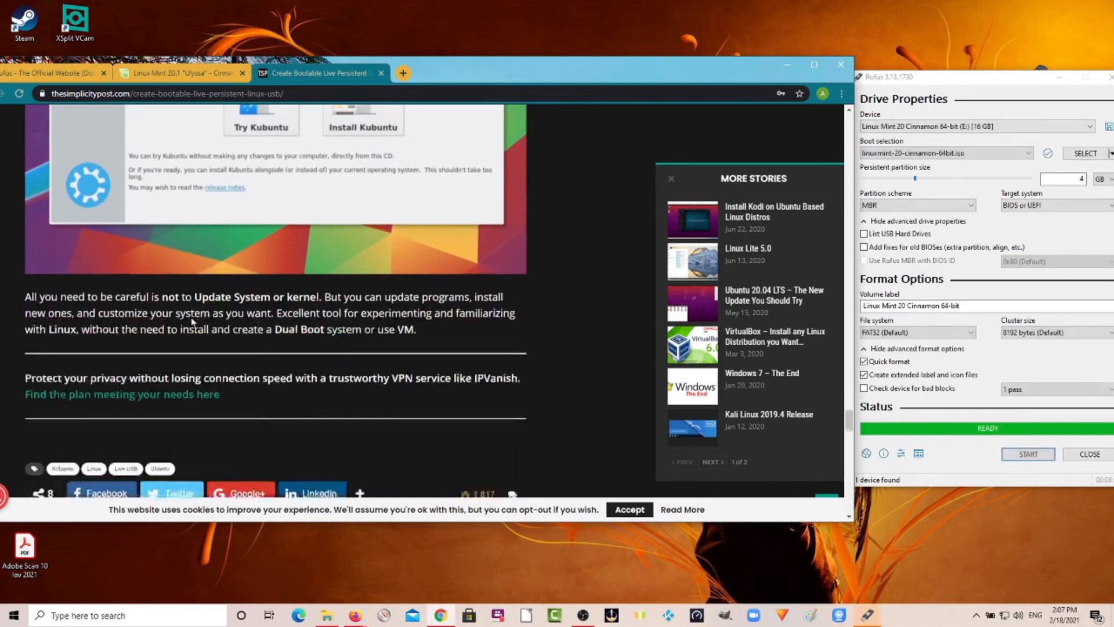
{"action": "scroll", "coordinate": [251, 292], "scroll_direction": "up", "scroll_amount": 9}
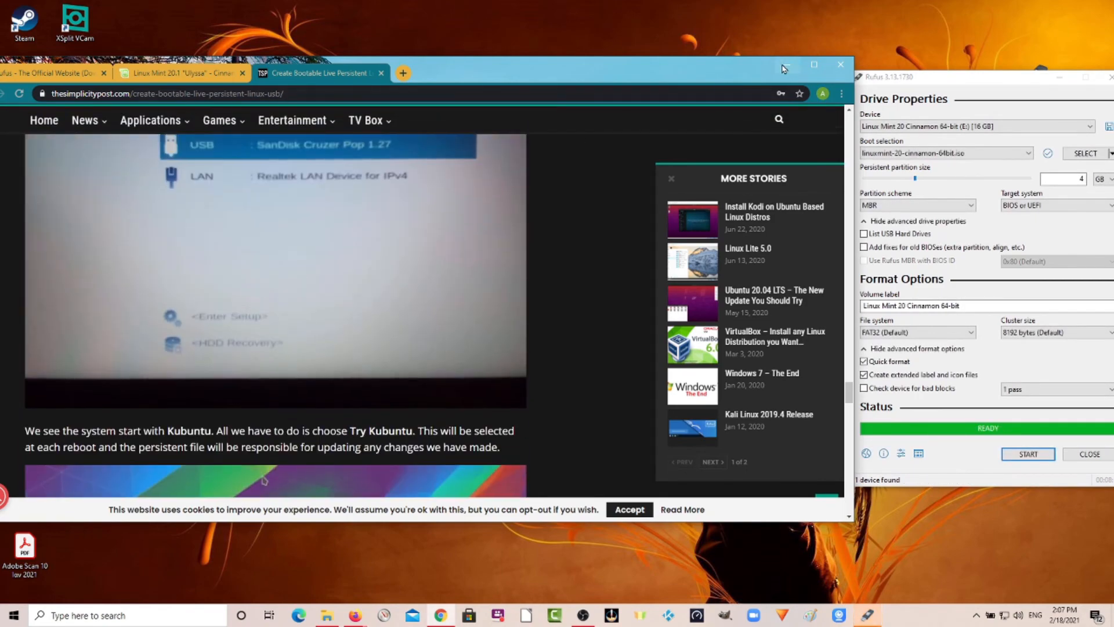
Minimize the browser and close Rufus once the drive has finished writing.
{"action": "left_click", "coordinate": [813, 65]}
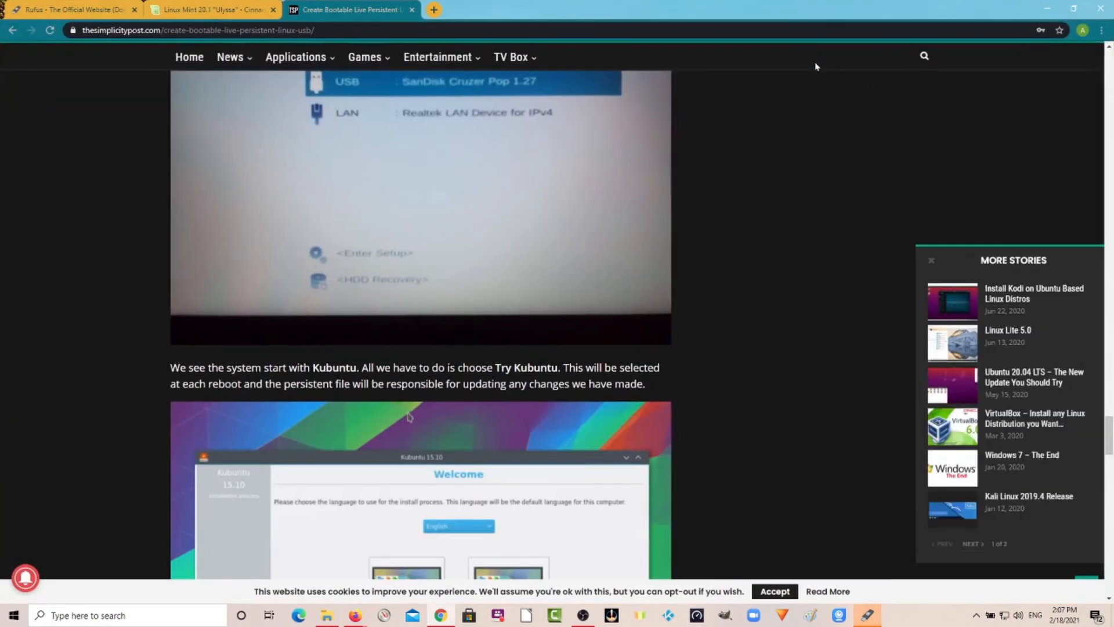
{"action": "left_click", "coordinate": [1047, 8]}
{"action": "left_click_drag", "start_coordinate": [985, 82], "coordinate": [662, 86]}
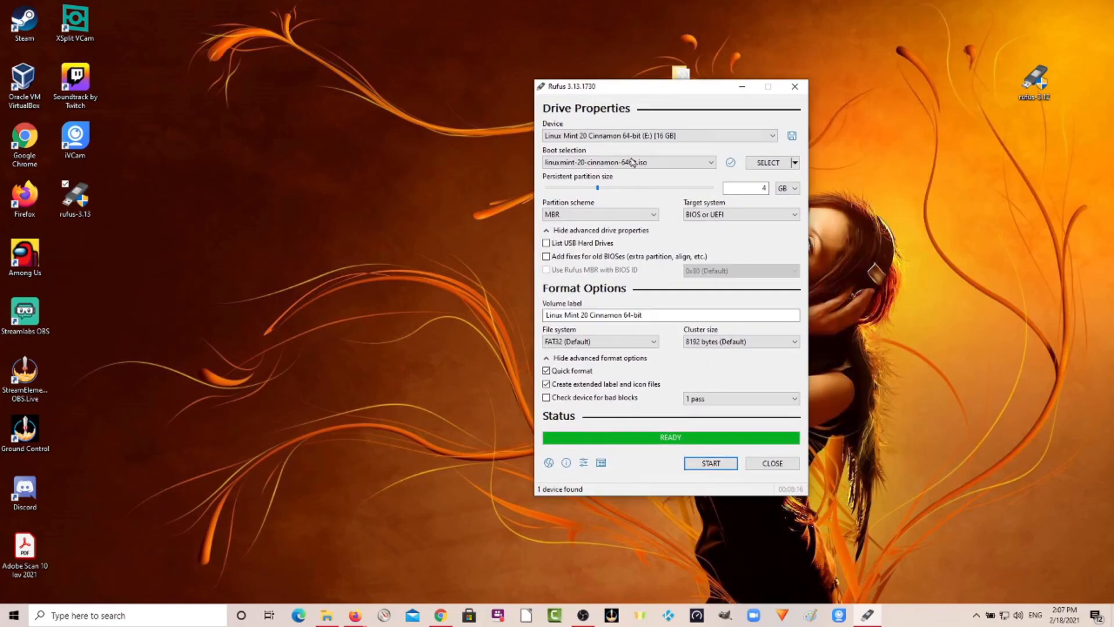
{"action": "left_click", "coordinate": [773, 463]}
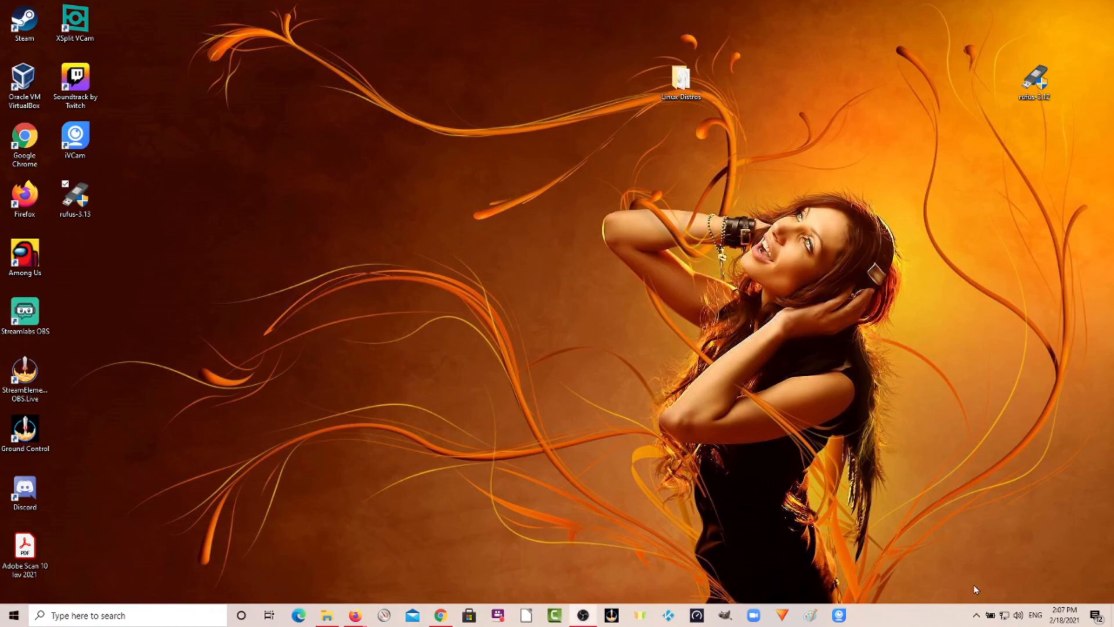
Inspect the contents of the LINUX MINT (E:) USB drive in File Explorer, then return to the browser.
{"action": "left_click", "coordinate": [327, 616]}
{"action": "scroll", "coordinate": [311, 372], "scroll_direction": "down", "scroll_amount": 1}
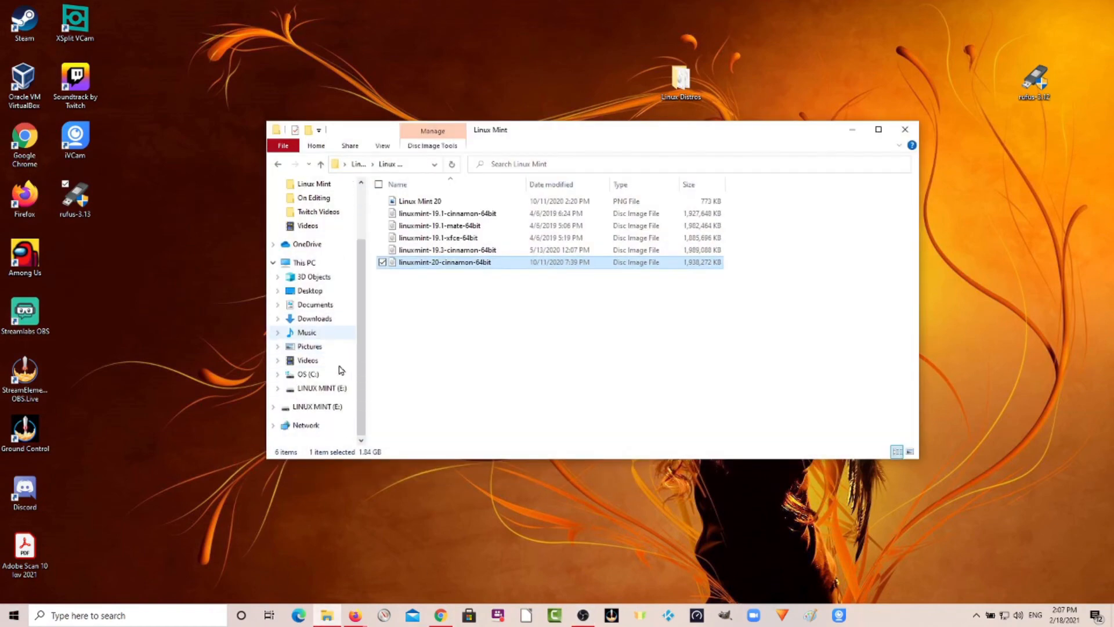
{"action": "left_click", "coordinate": [315, 388]}
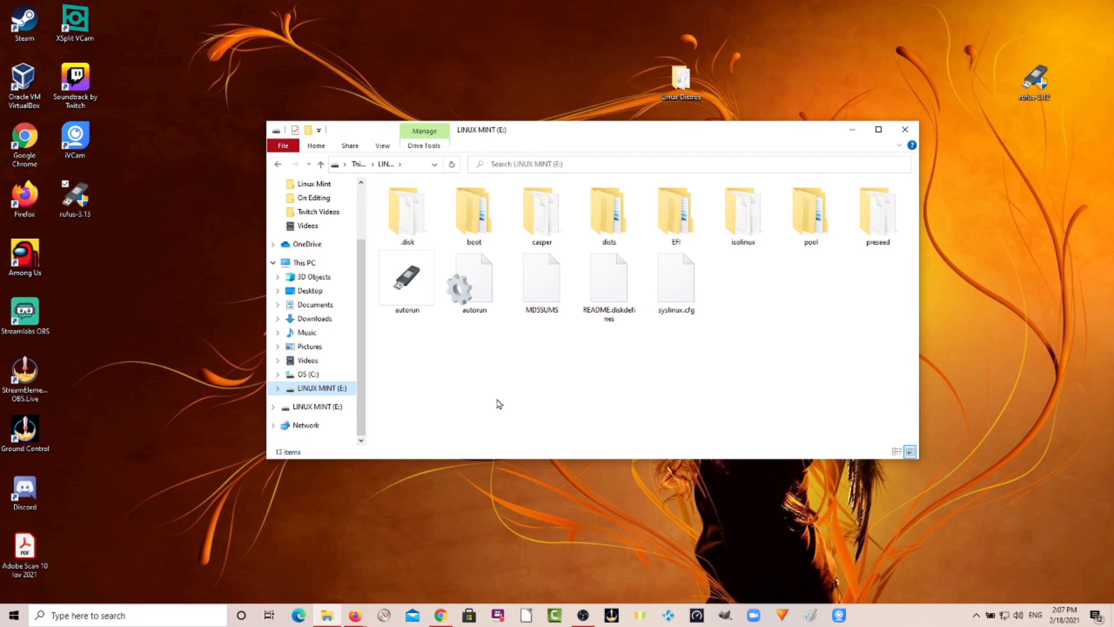
{"action": "left_click", "coordinate": [904, 131]}
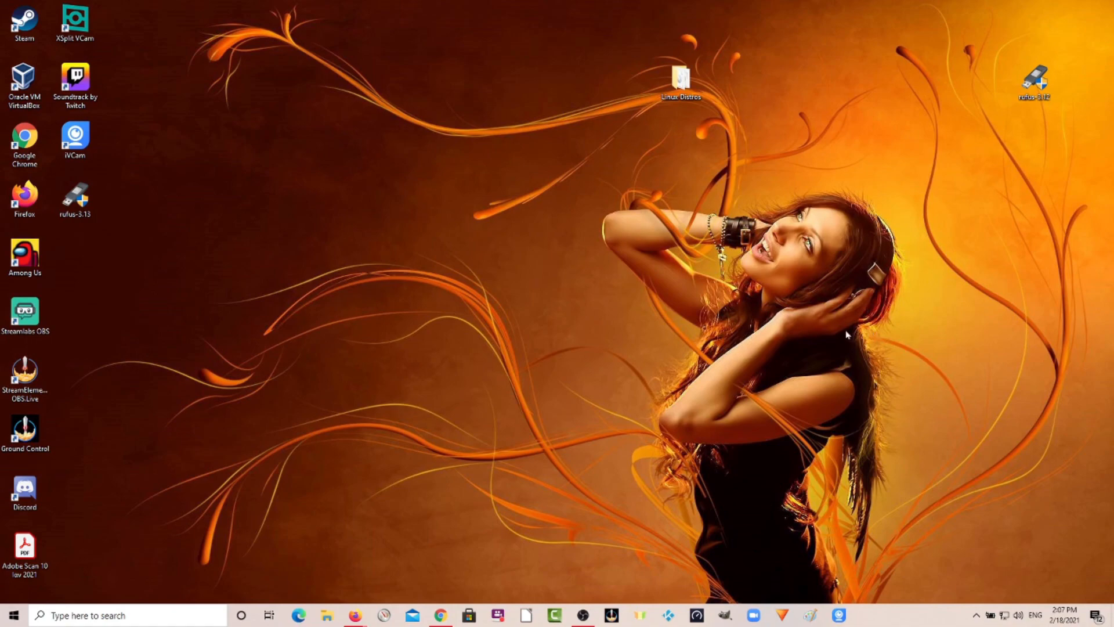
{"action": "left_click", "coordinate": [440, 615]}
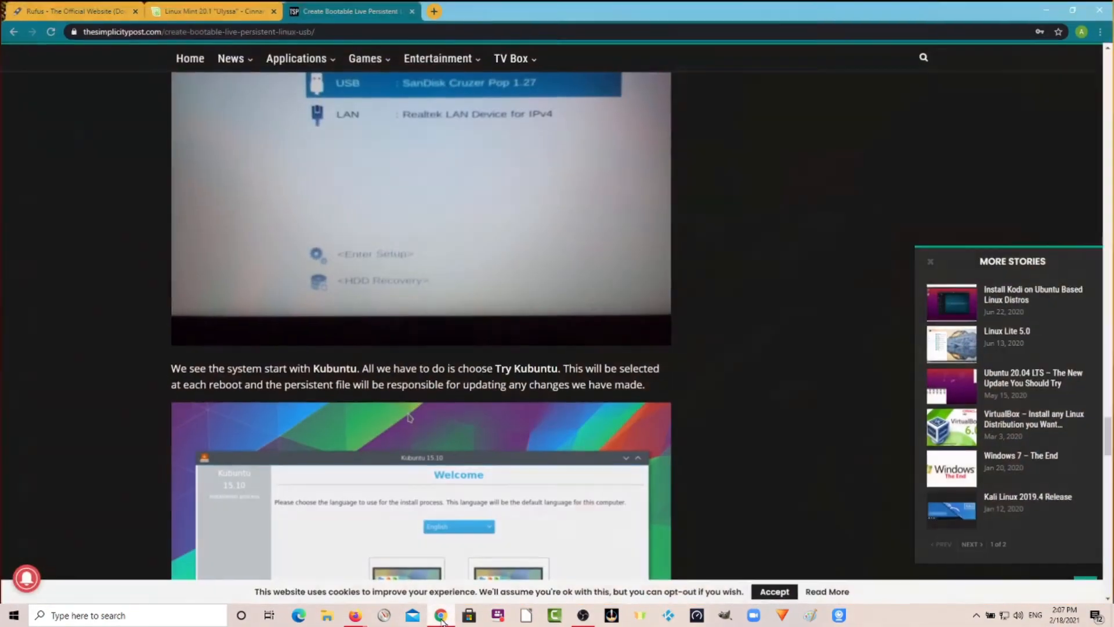
Highlight the F12, F9 or ESC boot menu keys in the article's boot instructions.
{"action": "scroll", "coordinate": [752, 435], "scroll_direction": "down", "scroll_amount": 5}
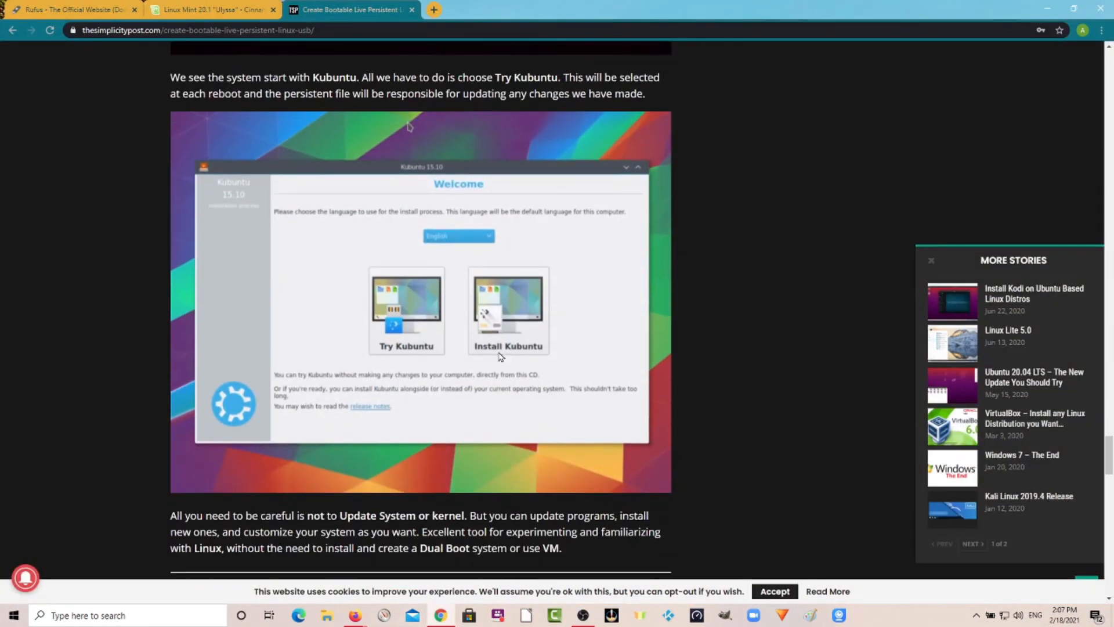
{"action": "scroll", "coordinate": [464, 357], "scroll_direction": "up", "scroll_amount": 2}
{"action": "scroll", "coordinate": [464, 357], "scroll_direction": "down", "scroll_amount": 3}
{"action": "scroll", "coordinate": [417, 337], "scroll_direction": "up", "scroll_amount": 12}
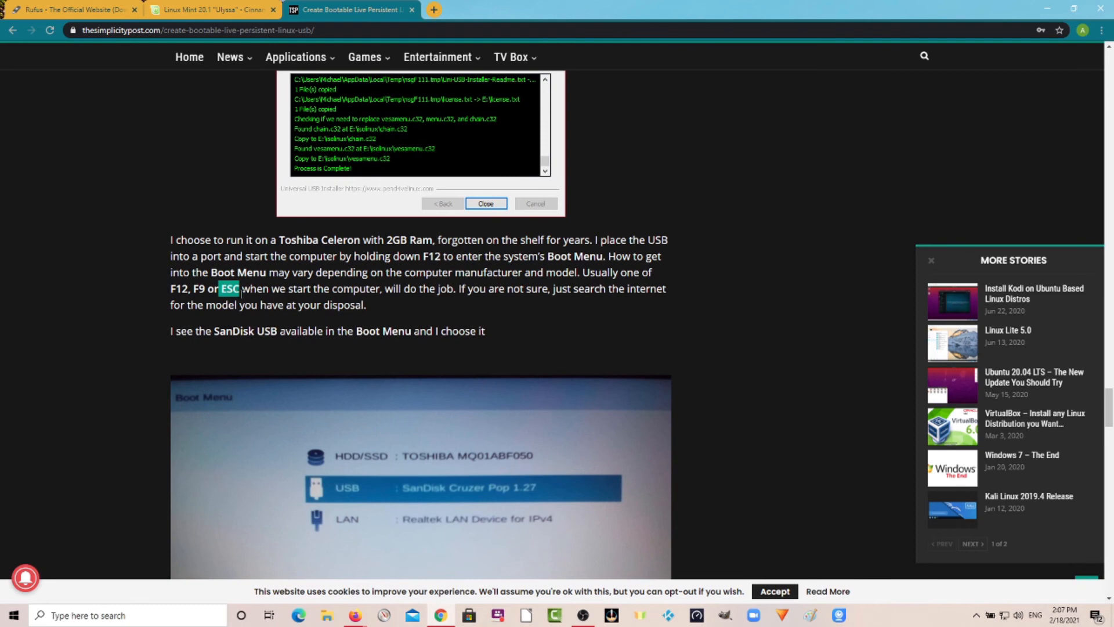
{"action": "left_click", "coordinate": [356, 293]}
{"action": "left_click_drag", "start_coordinate": [172, 290], "coordinate": [239, 290]}
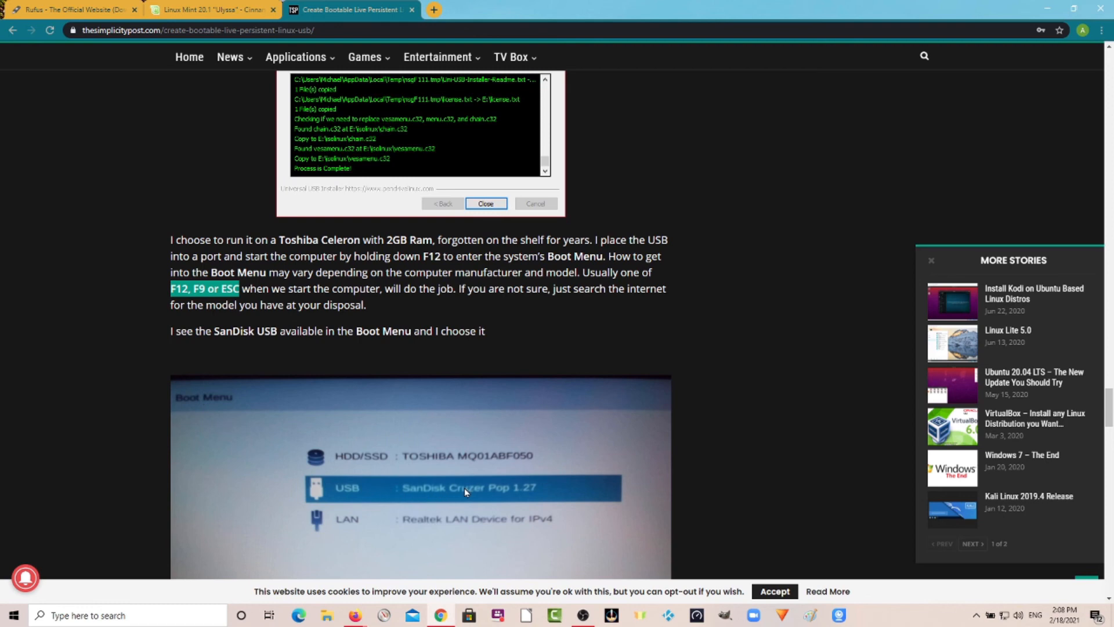
Scroll to the end of the article and accept the website's cookie notice.
{"action": "scroll", "coordinate": [458, 491], "scroll_direction": "down", "scroll_amount": 5}
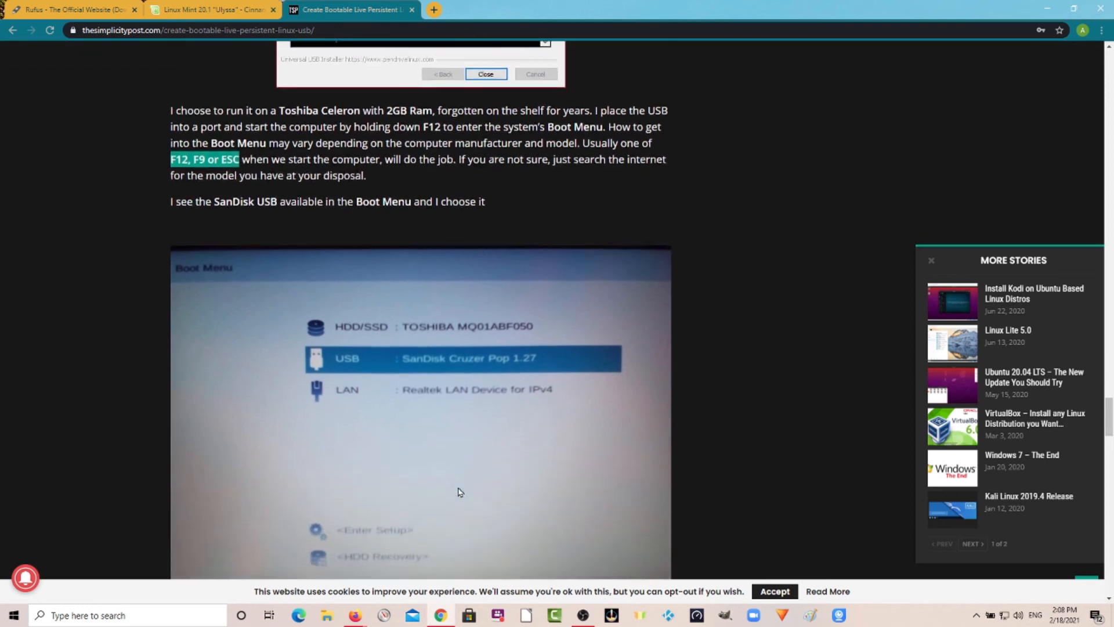
{"action": "scroll", "coordinate": [458, 492], "scroll_direction": "down", "scroll_amount": 8}
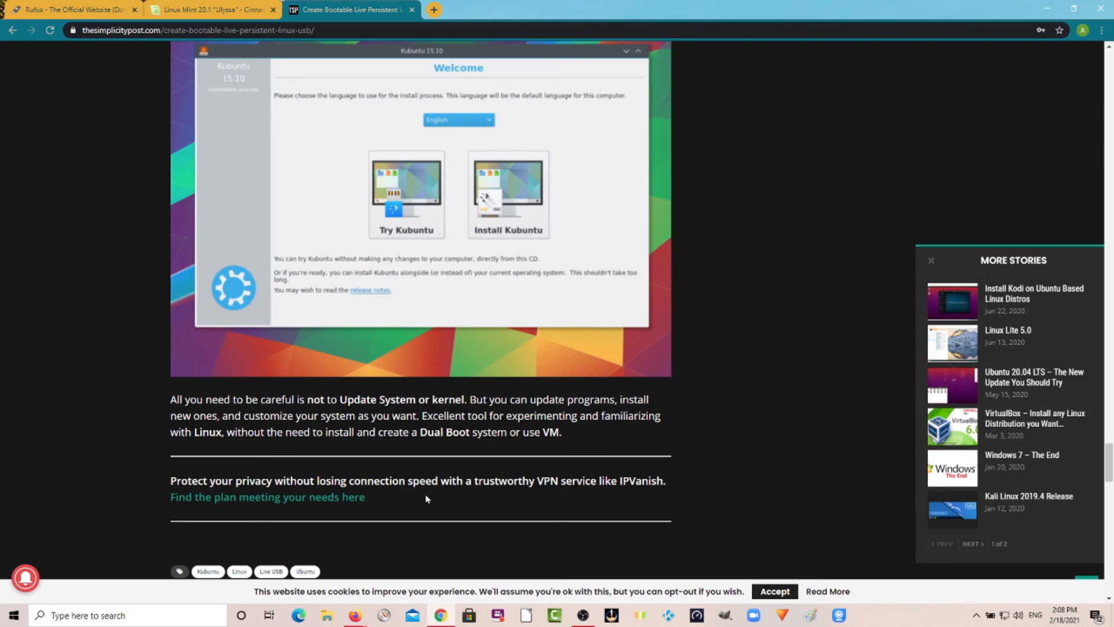
{"action": "left_click", "coordinate": [773, 591]}
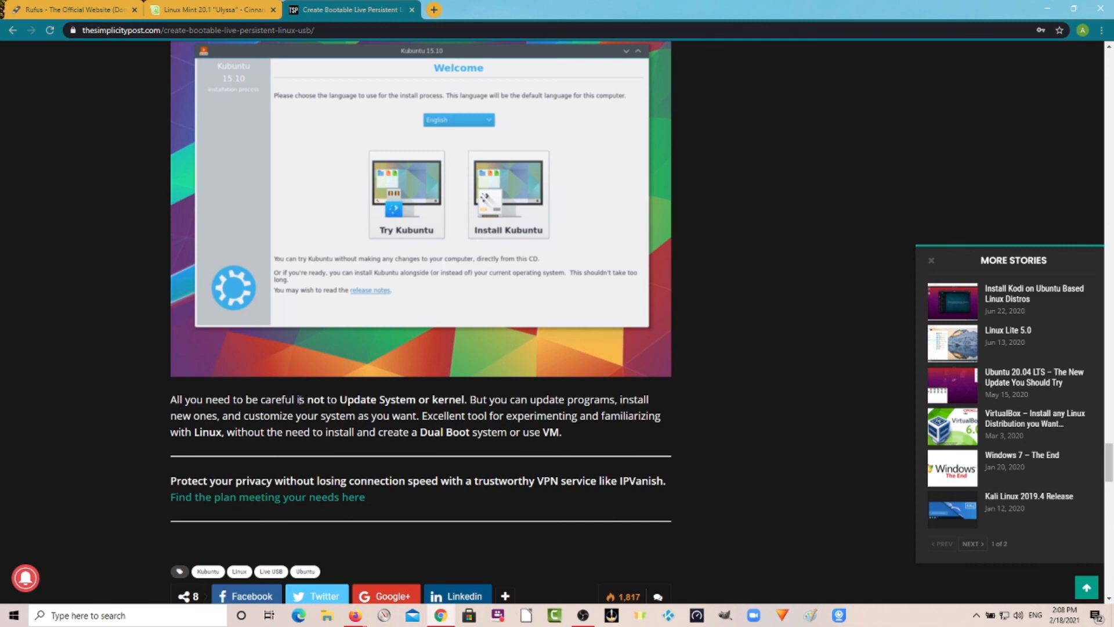
Highlight the article's warning not to update the system or kernel.
{"action": "left_click_drag", "start_coordinate": [306, 400], "coordinate": [460, 405]}
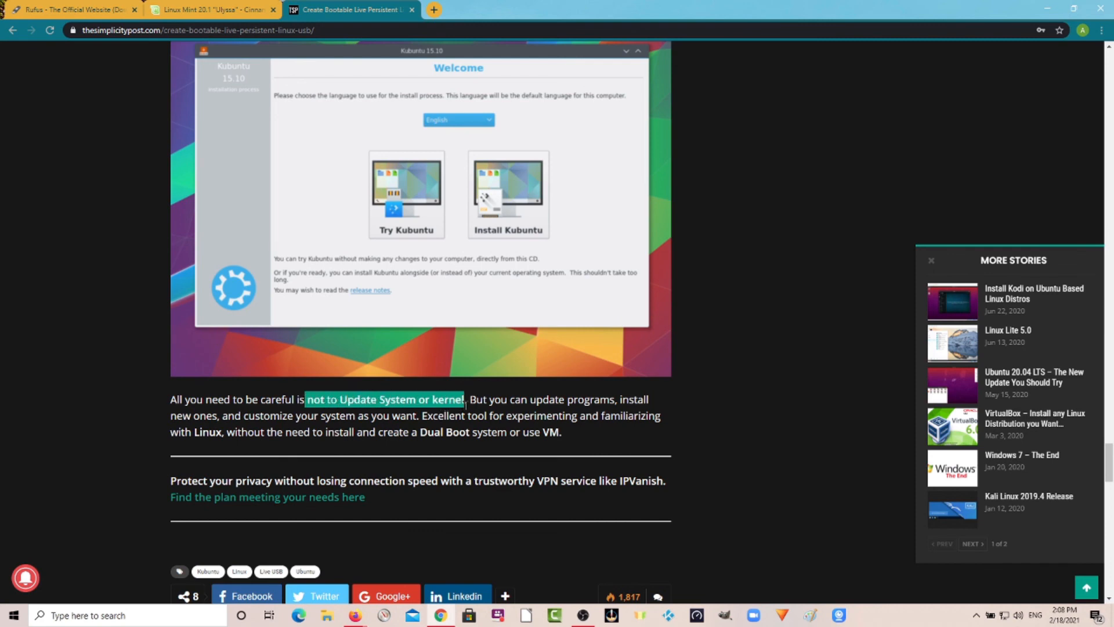
{"action": "left_click", "coordinate": [453, 410]}
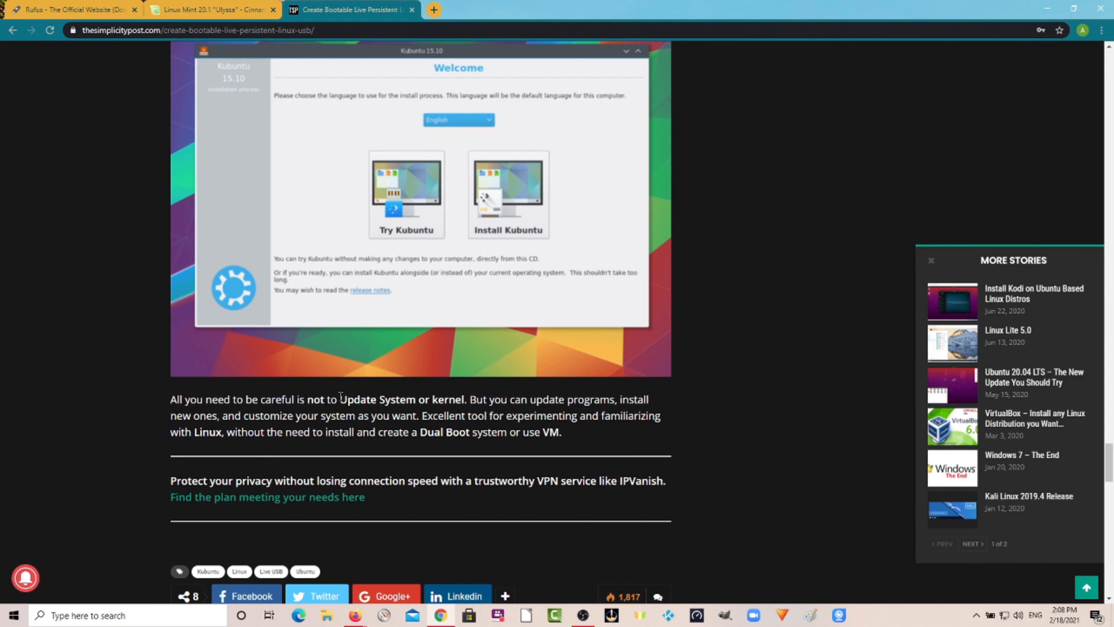
{"action": "left_click_drag", "start_coordinate": [340, 399], "coordinate": [477, 400]}
{"action": "left_click", "coordinate": [530, 413]}
Scroll back through the article's installer steps to review the whole guide up to its title.
{"action": "scroll", "coordinate": [530, 417], "scroll_direction": "up", "scroll_amount": 10}
{"action": "scroll", "coordinate": [530, 425], "scroll_direction": "up", "scroll_amount": 20}
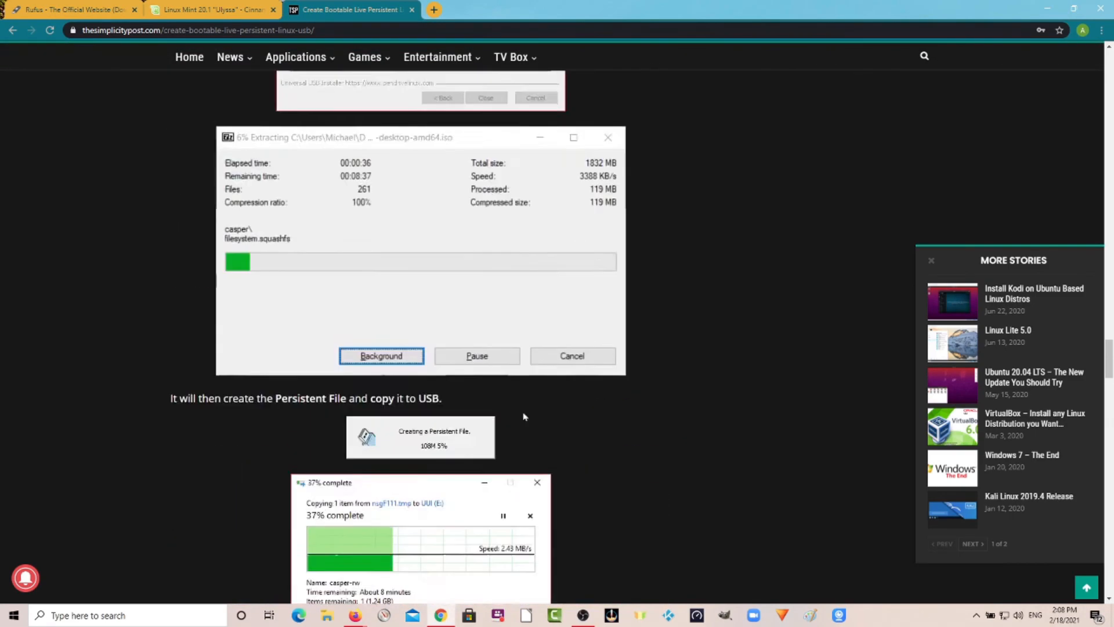
{"action": "scroll", "coordinate": [524, 415], "scroll_direction": "up", "scroll_amount": 20}
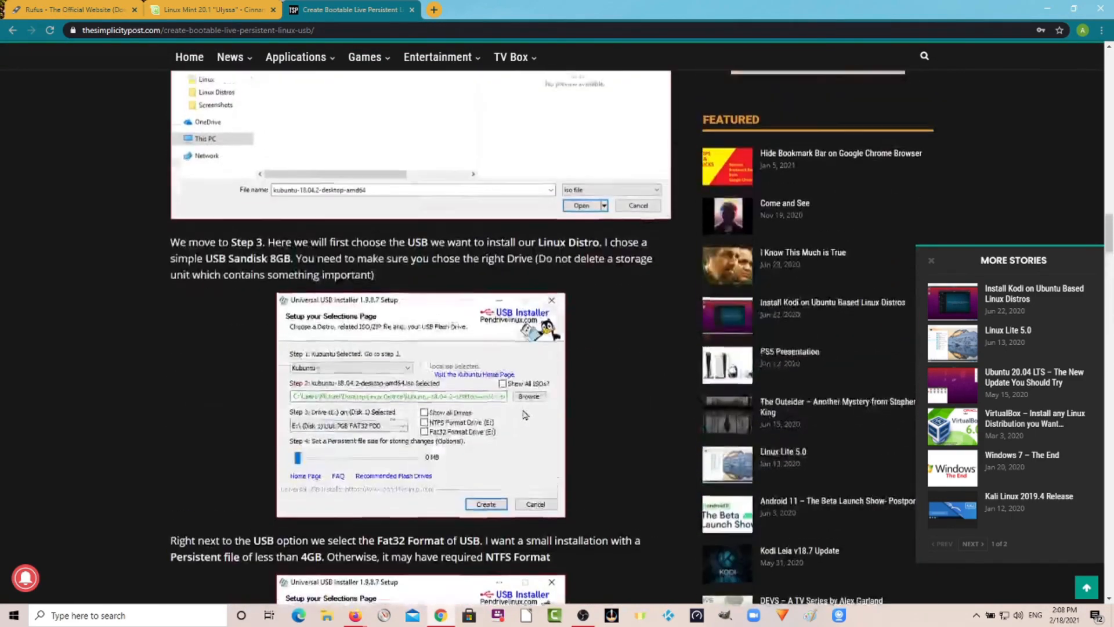
{"action": "scroll", "coordinate": [522, 412], "scroll_direction": "up", "scroll_amount": 20}
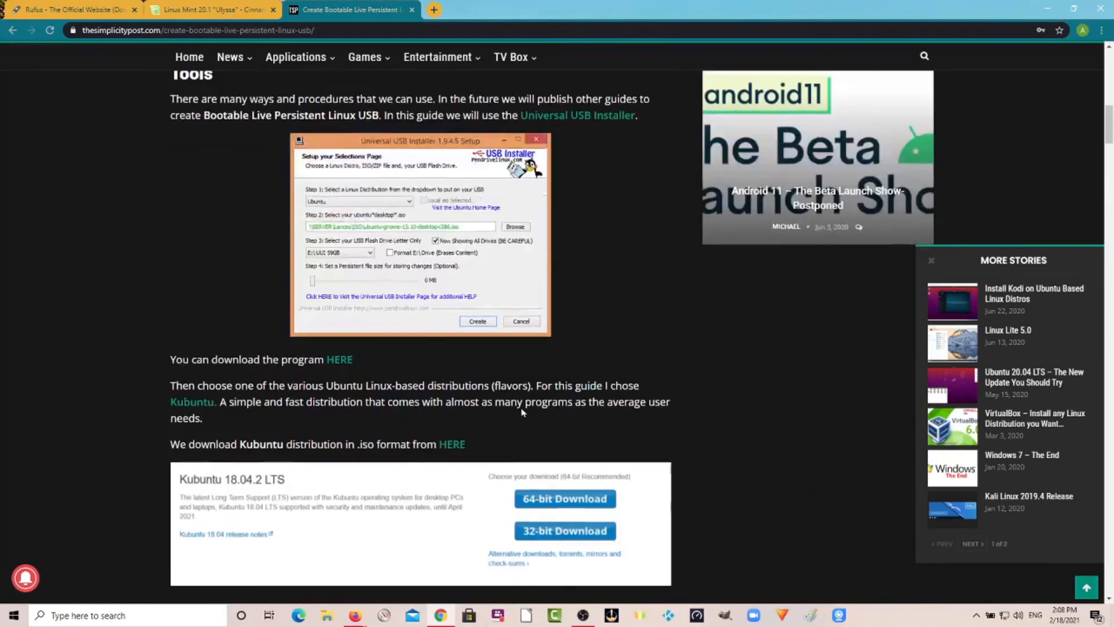
{"action": "scroll", "coordinate": [522, 412], "scroll_direction": "up", "scroll_amount": 2}
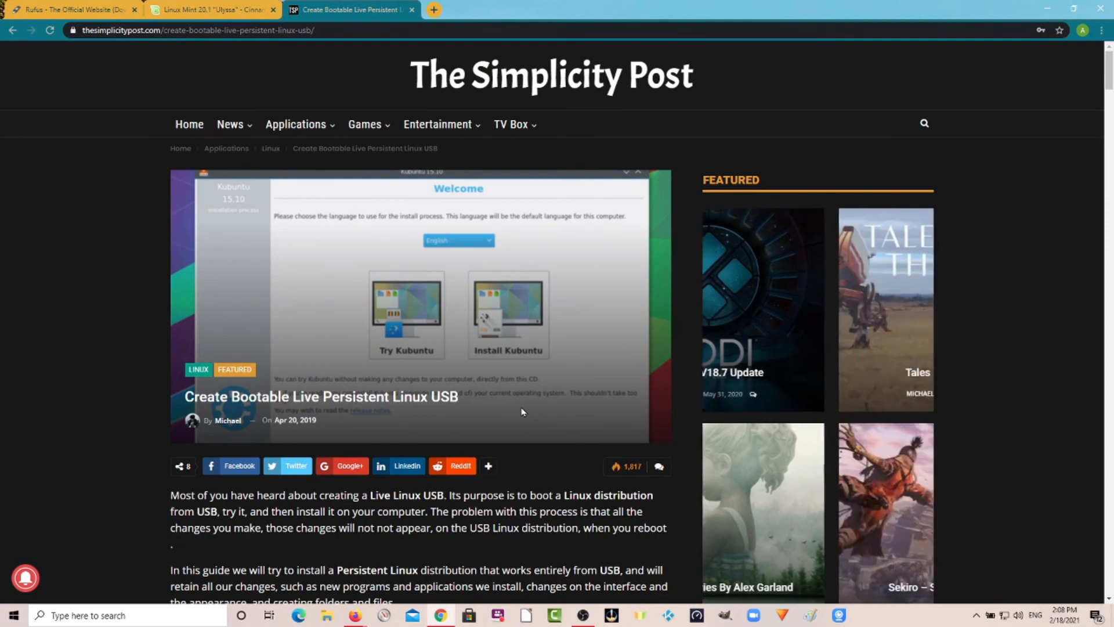
{"action": "scroll", "coordinate": [520, 406], "scroll_direction": "down", "scroll_amount": 12}
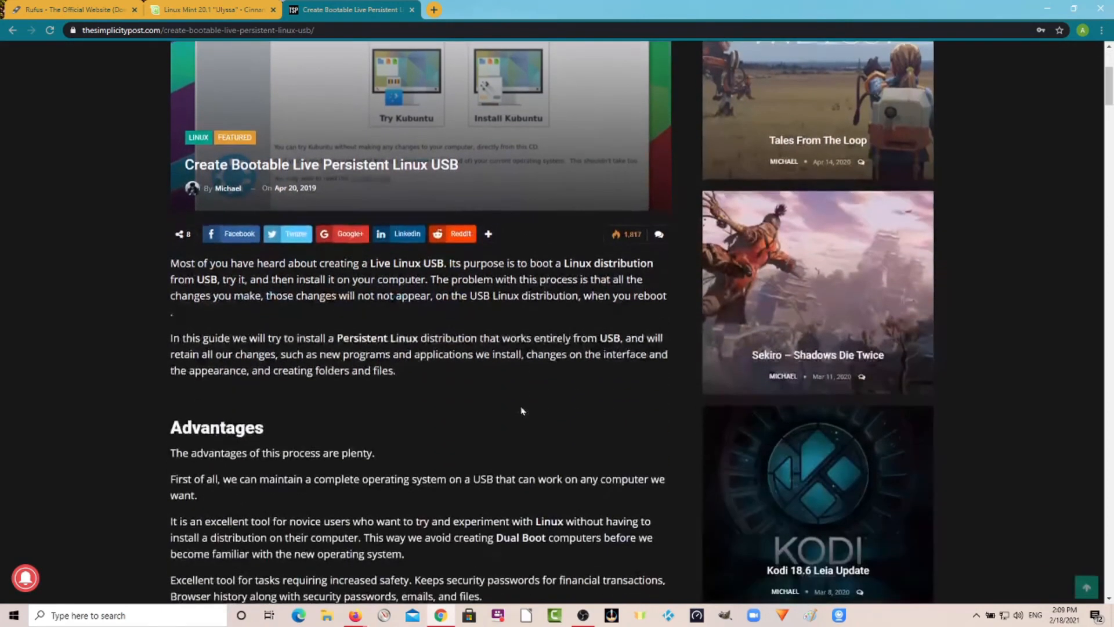
{"action": "scroll", "coordinate": [482, 413], "scroll_direction": "down", "scroll_amount": 3}
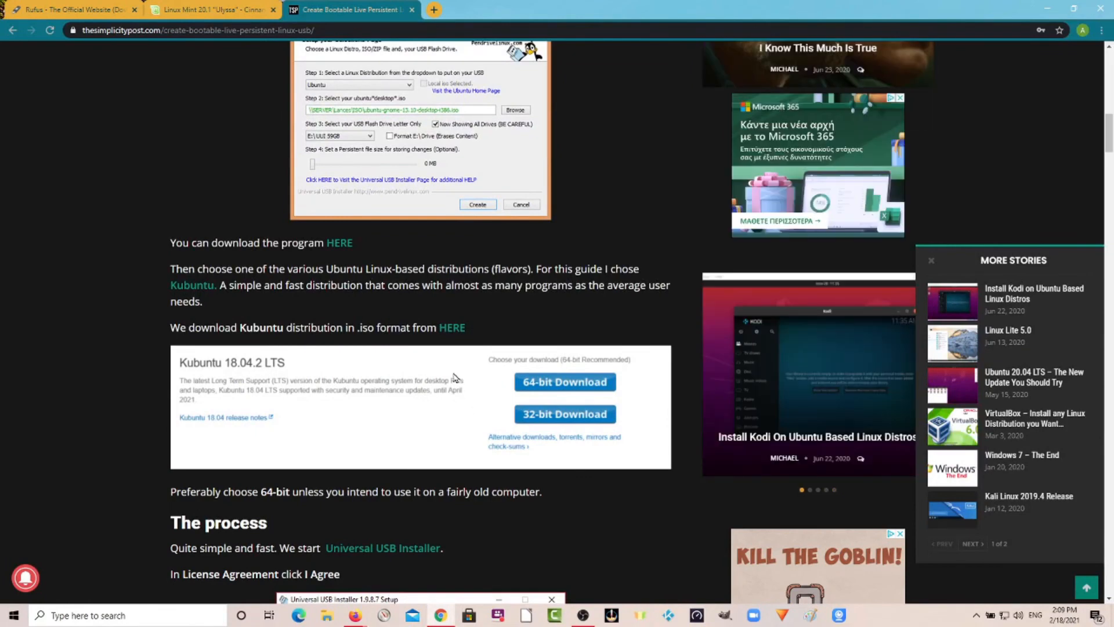
{"action": "scroll", "coordinate": [454, 378], "scroll_direction": "down", "scroll_amount": 3}
{"action": "scroll", "coordinate": [455, 377], "scroll_direction": "down", "scroll_amount": 2}
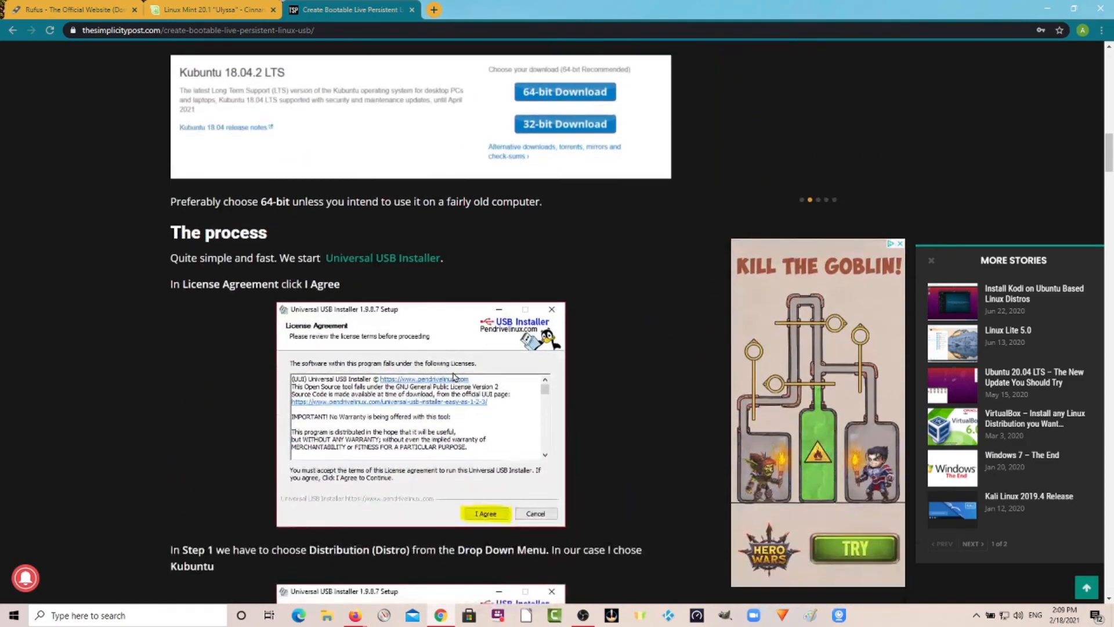
{"action": "scroll", "coordinate": [450, 376], "scroll_direction": "down", "scroll_amount": 15}
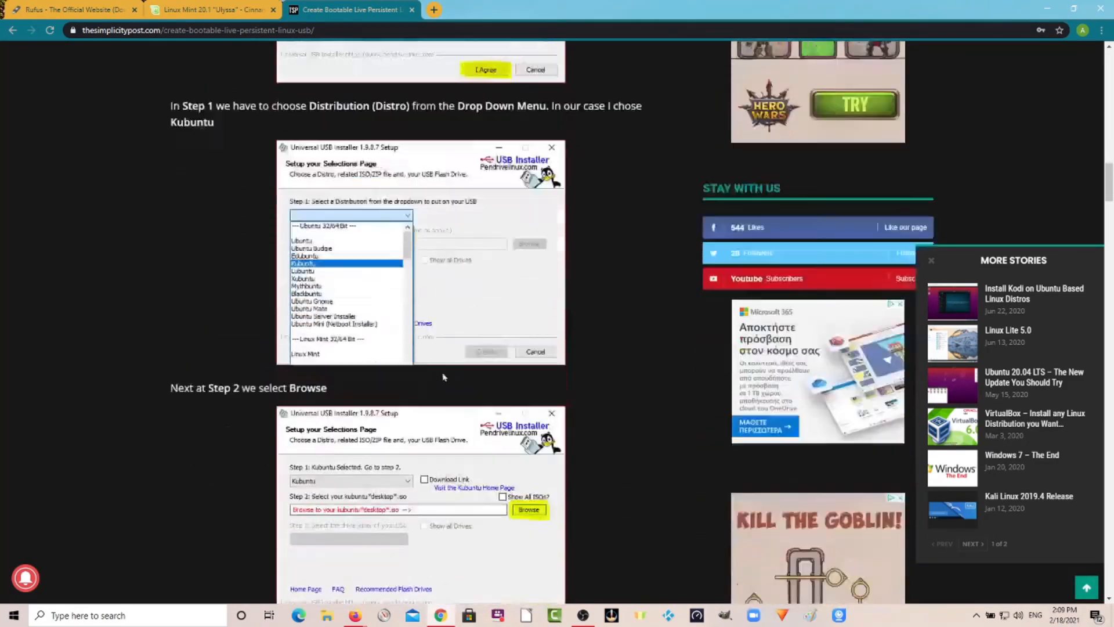
{"action": "scroll", "coordinate": [439, 376], "scroll_direction": "down", "scroll_amount": 10}
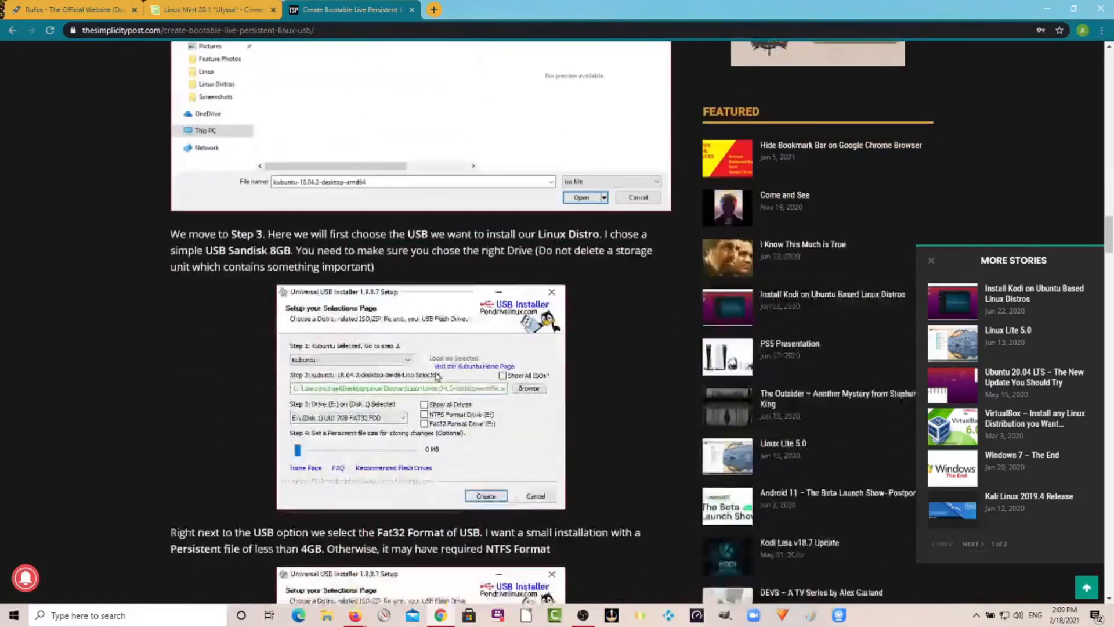
{"action": "scroll", "coordinate": [433, 376], "scroll_direction": "down", "scroll_amount": 5}
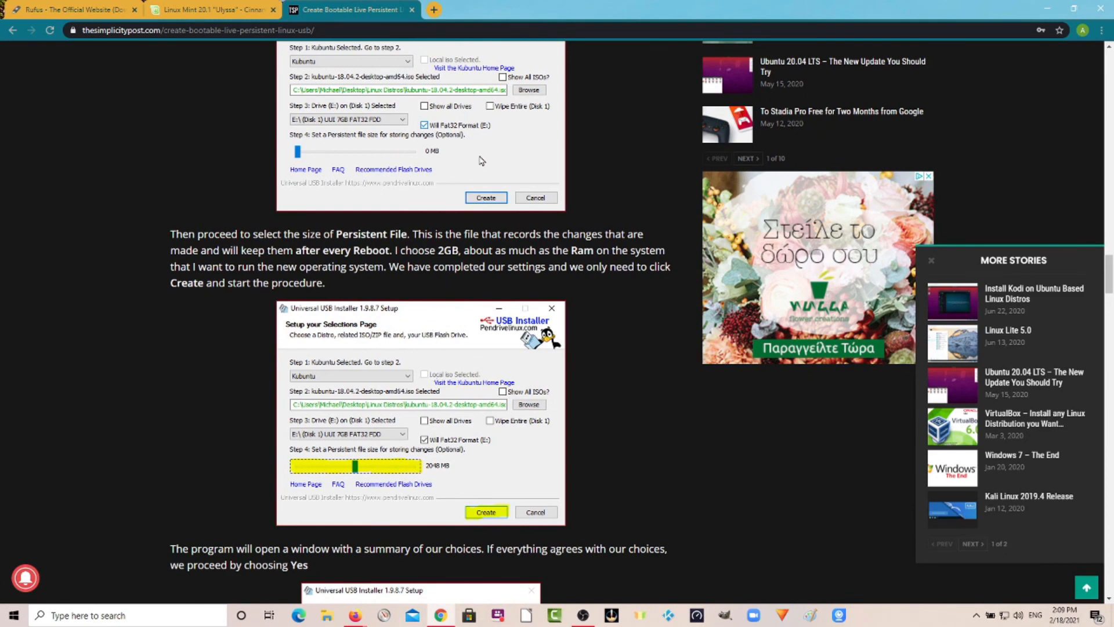
{"action": "scroll", "coordinate": [502, 185], "scroll_direction": "up", "scroll_amount": 4}
{"action": "scroll", "coordinate": [501, 176], "scroll_direction": "up", "scroll_amount": 20}
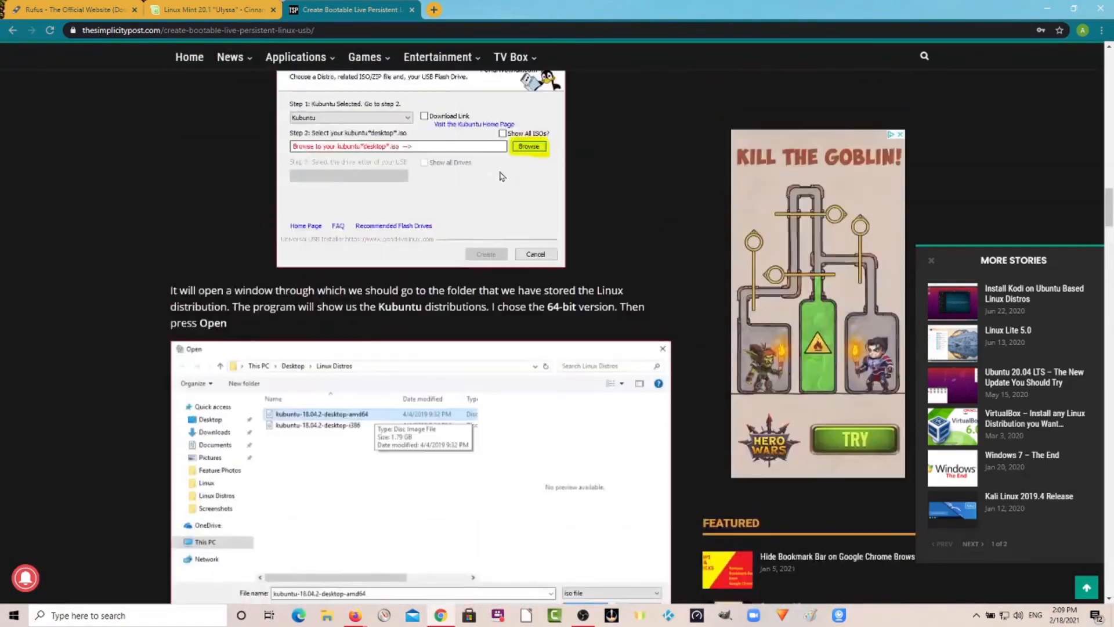
{"action": "scroll", "coordinate": [501, 176], "scroll_direction": "up", "scroll_amount": 20}
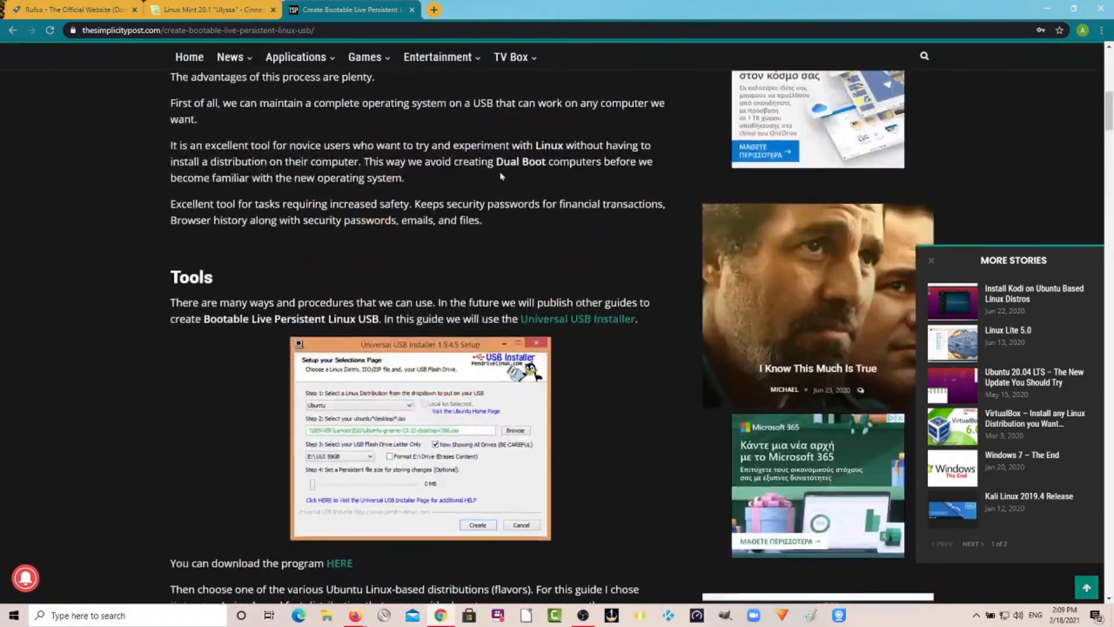
{"action": "scroll", "coordinate": [502, 176], "scroll_direction": "up", "scroll_amount": 5}
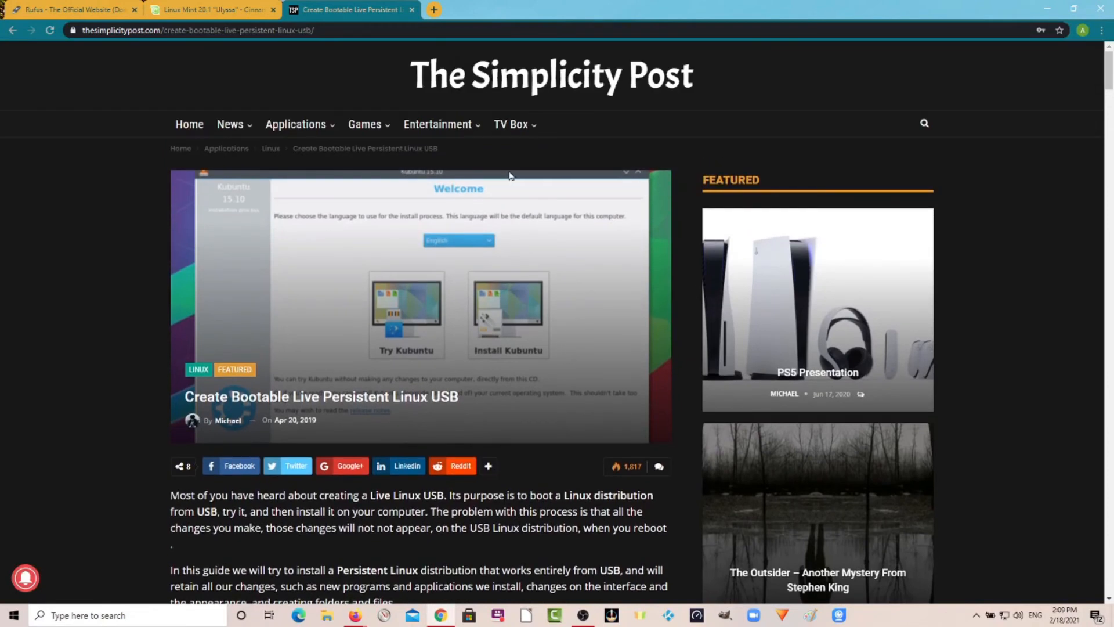